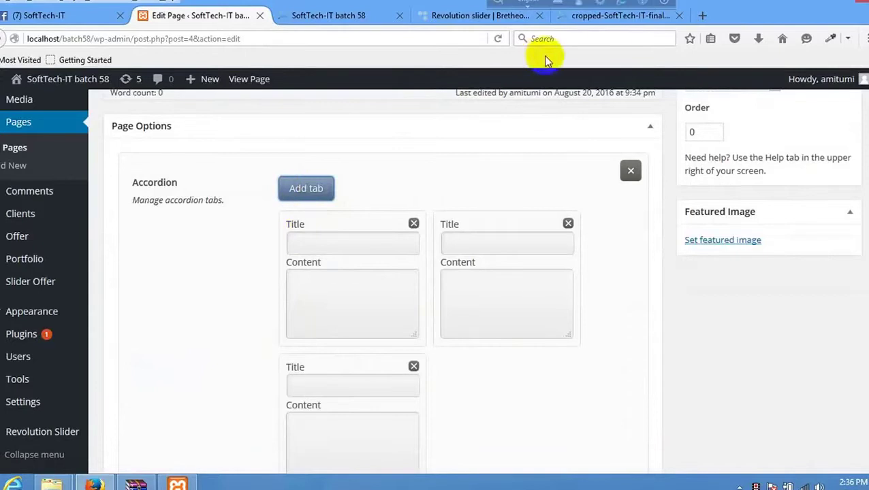
# - Copy the heading "SEO optimized" from the Bretheon demo page into the first accordion tab's title
pyautogui.click(600, 18)
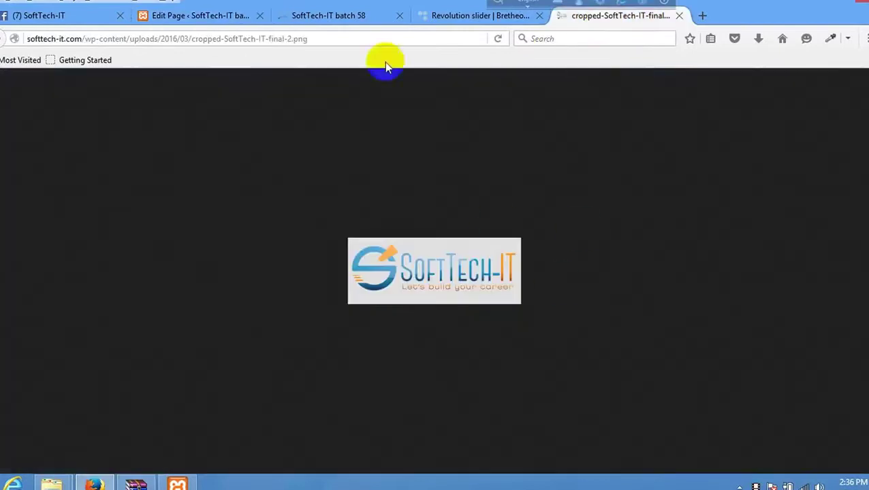
pyautogui.click(457, 13)
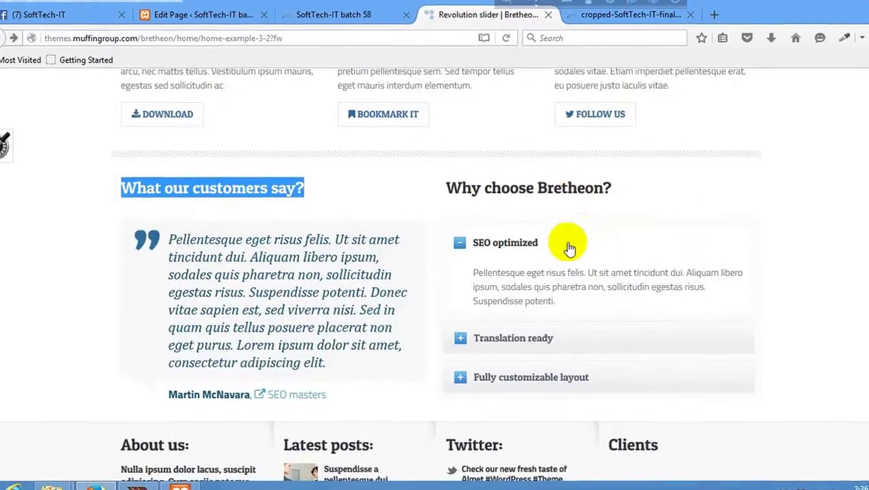
pyautogui.tripleClick(480, 241)
pyautogui.hotkey('ctrl', 'c')
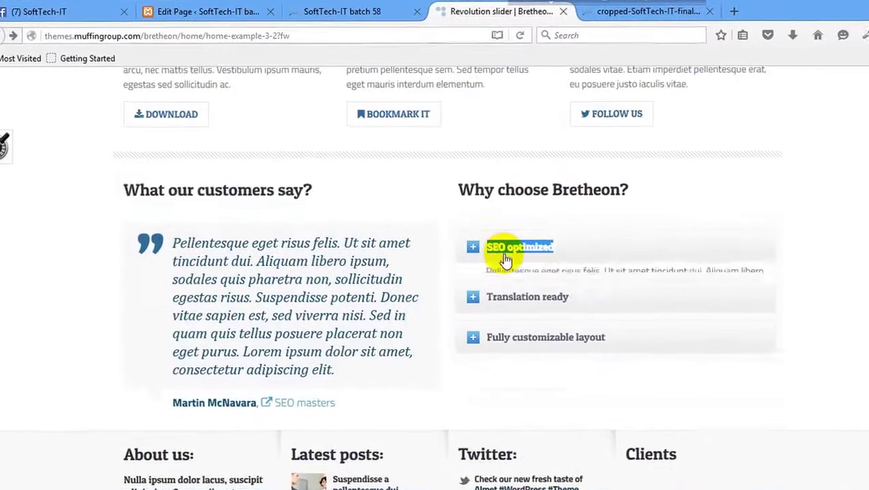
pyautogui.click(315, 11)
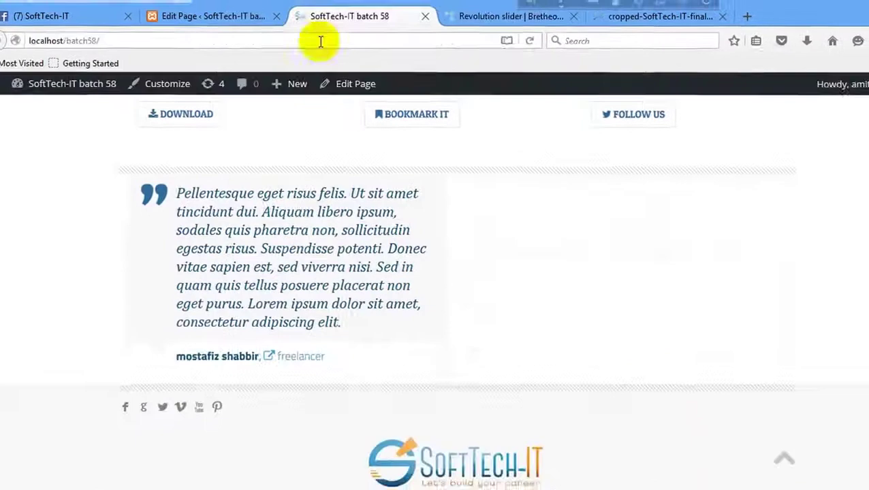
pyautogui.click(235, 11)
pyautogui.click(307, 261)
pyautogui.hotkey('ctrl', 'v')
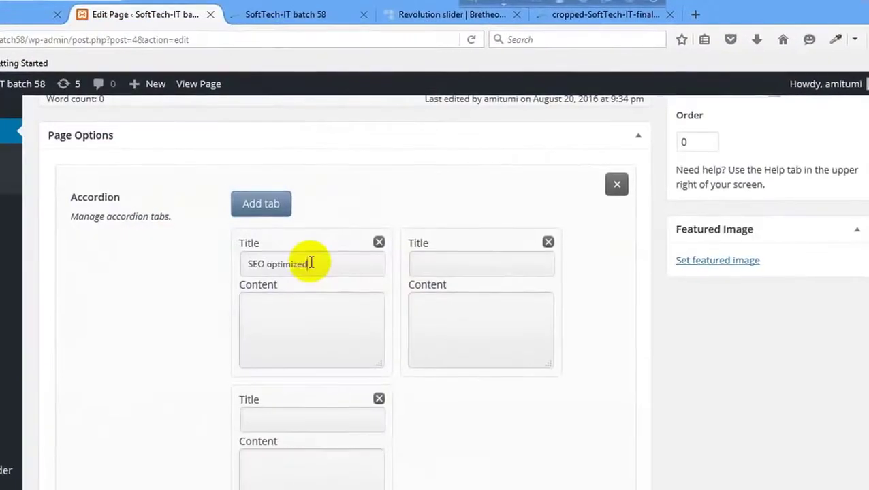
# - Copy the paragraph under "SEO optimized" on the demo page into the first accordion tab's content
pyautogui.click(578, 20)
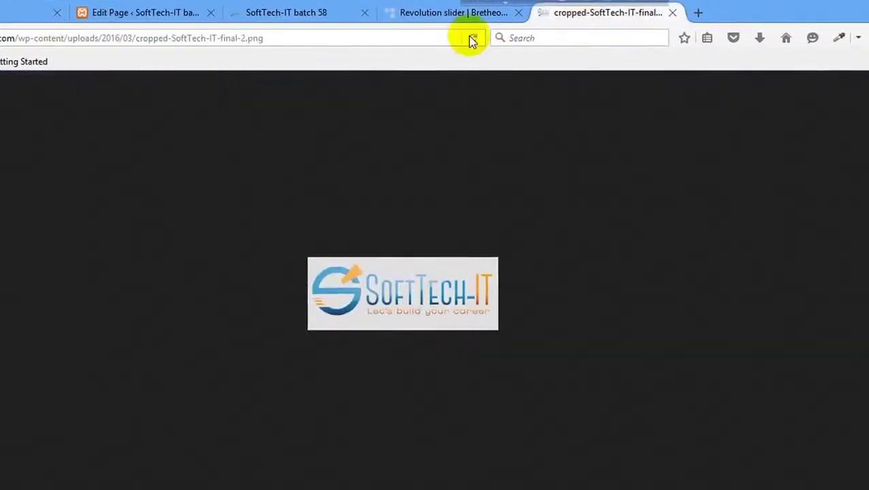
pyautogui.click(455, 14)
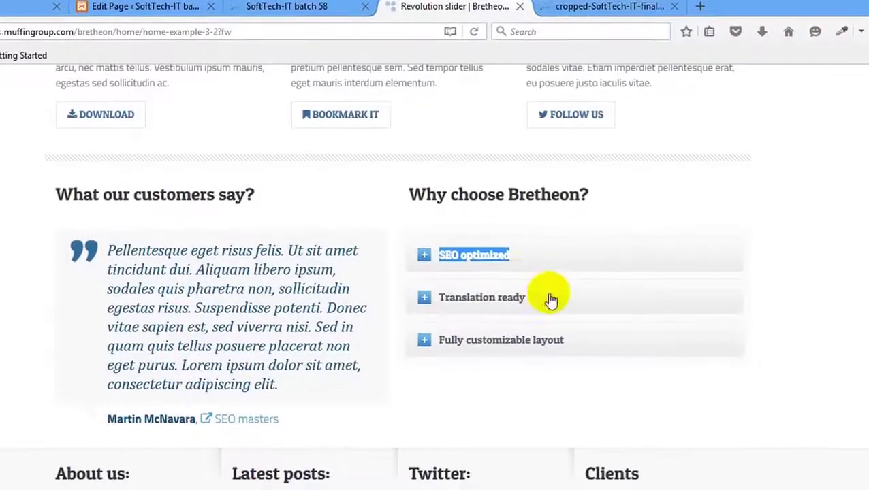
pyautogui.moveTo(552, 299); pyautogui.dragTo(451, 298)
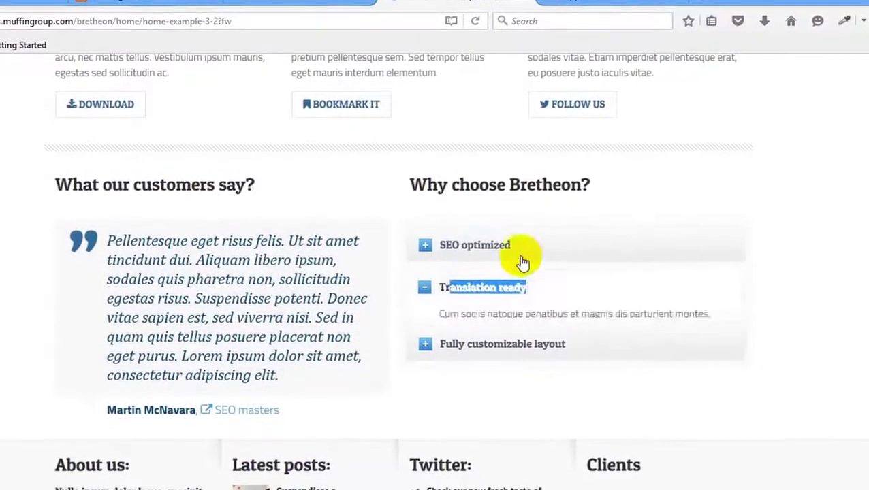
pyautogui.click(519, 260)
pyautogui.moveTo(572, 309); pyautogui.dragTo(440, 266)
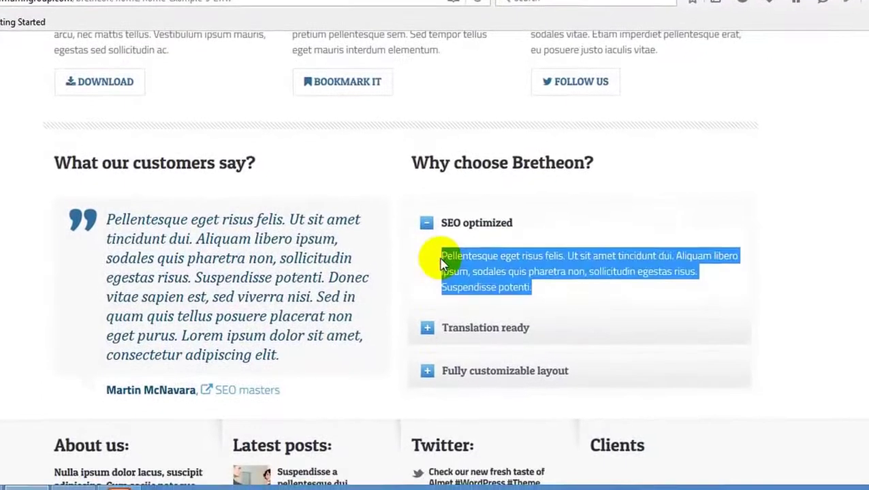
pyautogui.hotkey('ctrl', 'c')
pyautogui.click(223, 9)
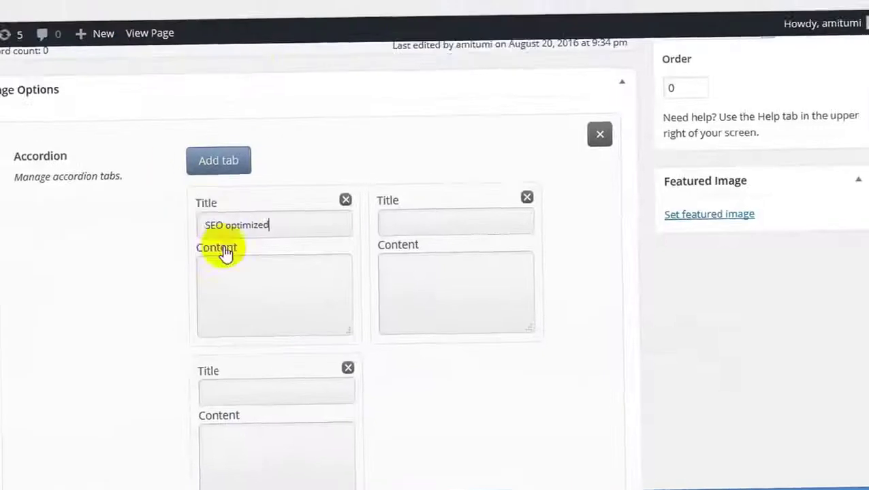
pyautogui.click(286, 291)
pyautogui.hotkey('ctrl', 'v')
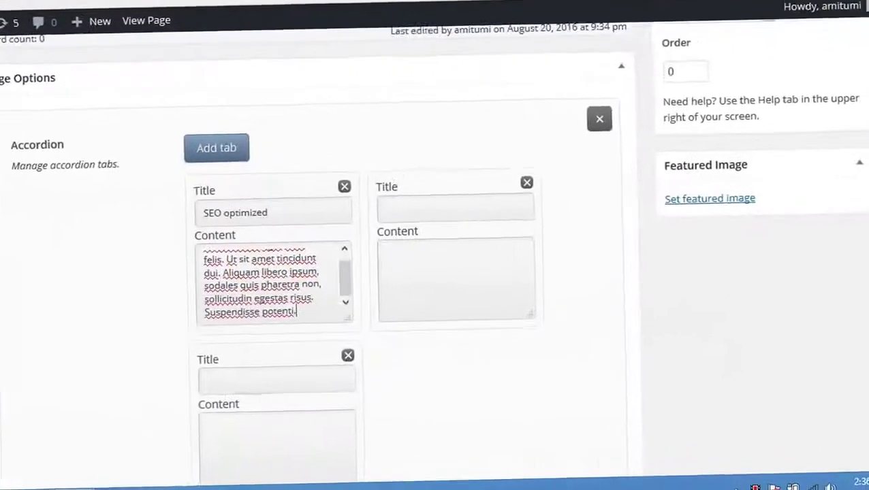
# - Copy the heading "Translation ready" from the demo page into the second accordion tab's title
pyautogui.click(361, 3)
pyautogui.moveTo(546, 334); pyautogui.dragTo(440, 335)
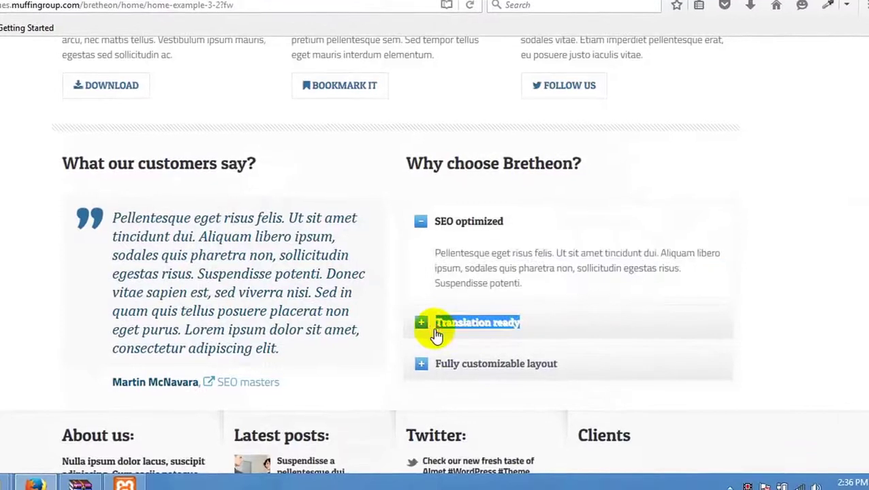
pyautogui.hotkey('ctrl', 'c')
pyautogui.click(224, 1)
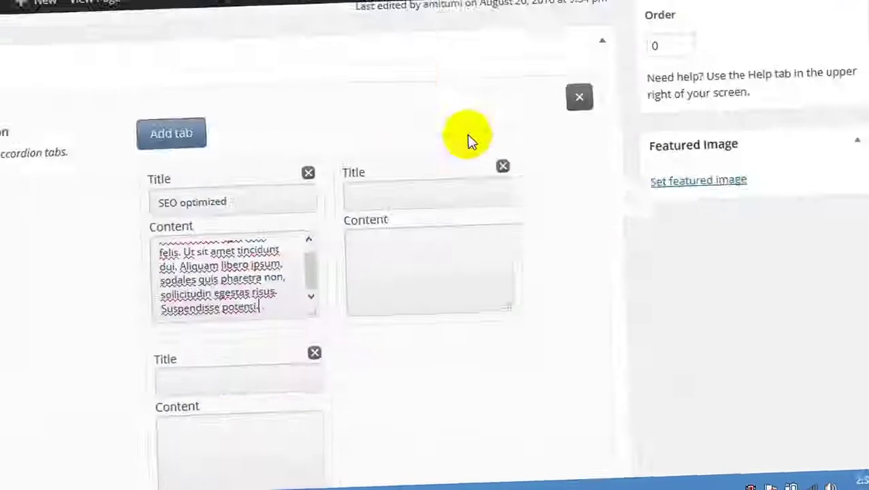
pyautogui.click(405, 194)
pyautogui.hotkey('ctrl', 'v')
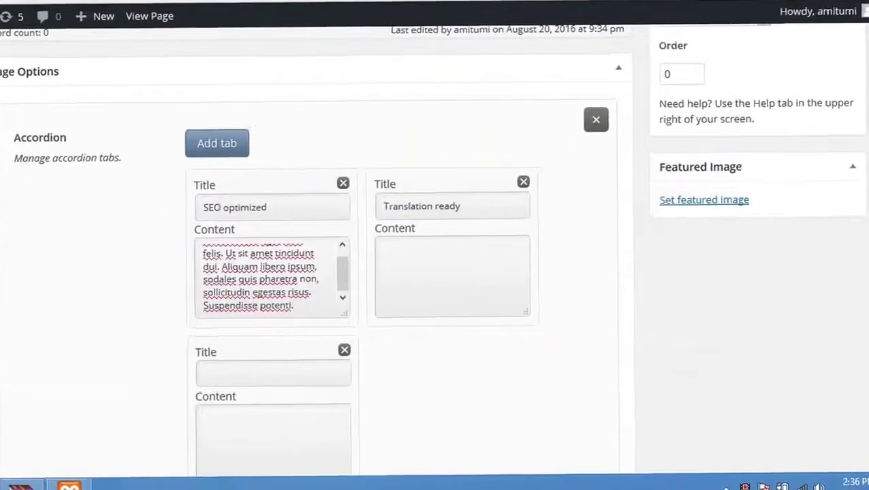
# - Copy the paragraph under "Translation ready" on the demo page into the second accordion tab's content
pyautogui.hotkey('ctrl', 'shift', 'Tab')
pyautogui.moveTo(624, 363); pyautogui.dragTo(441, 282)
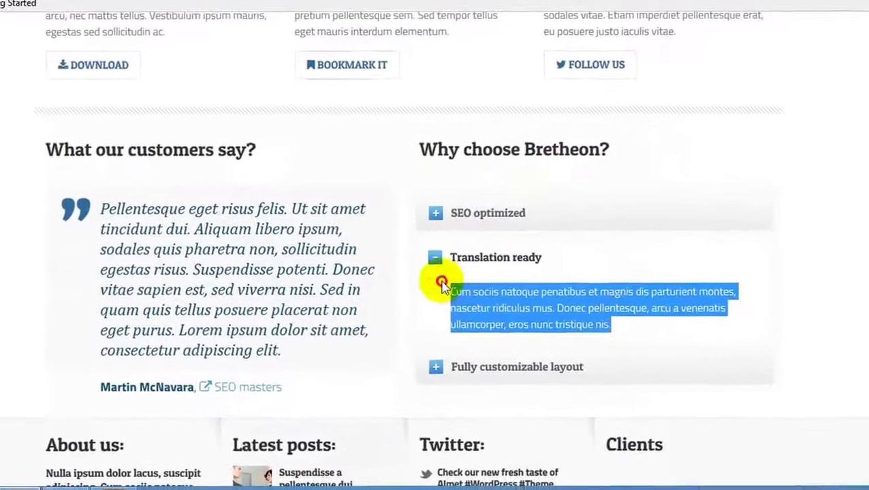
pyautogui.hotkey('ctrl', 'c')
pyautogui.hotkey('ctrl', 'Tab')
pyautogui.click(415, 308)
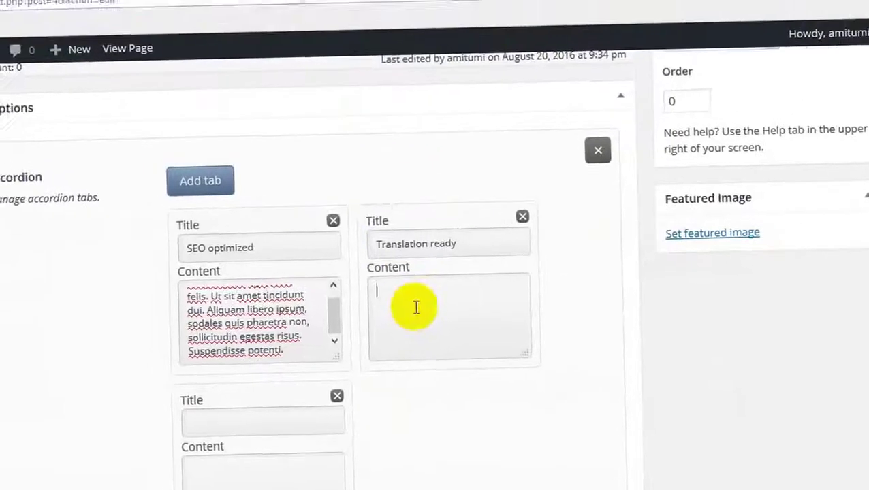
pyautogui.hotkey('ctrl', 'v')
# - Copy the heading "Fully customizable layout" from the demo page into the third accordion tab's title
pyautogui.hotkey('ctrl', 'shift', 'Tab')
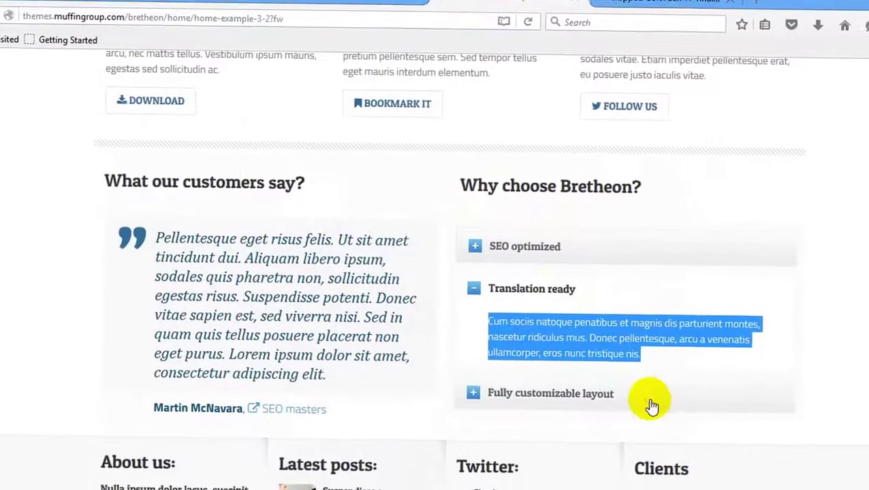
pyautogui.moveTo(650, 405); pyautogui.dragTo(488, 396)
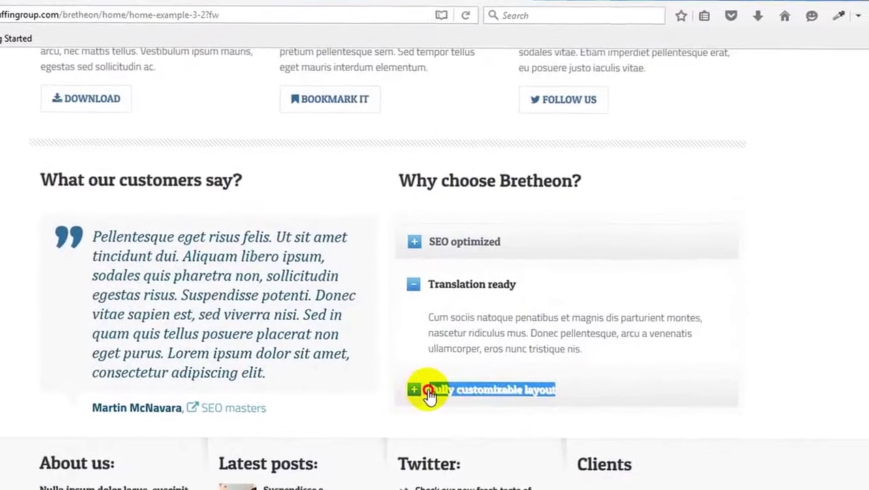
pyautogui.moveTo(428, 395); pyautogui.dragTo(426, 394)
pyautogui.hotkey('ctrl', 'c')
pyautogui.click(194, 10)
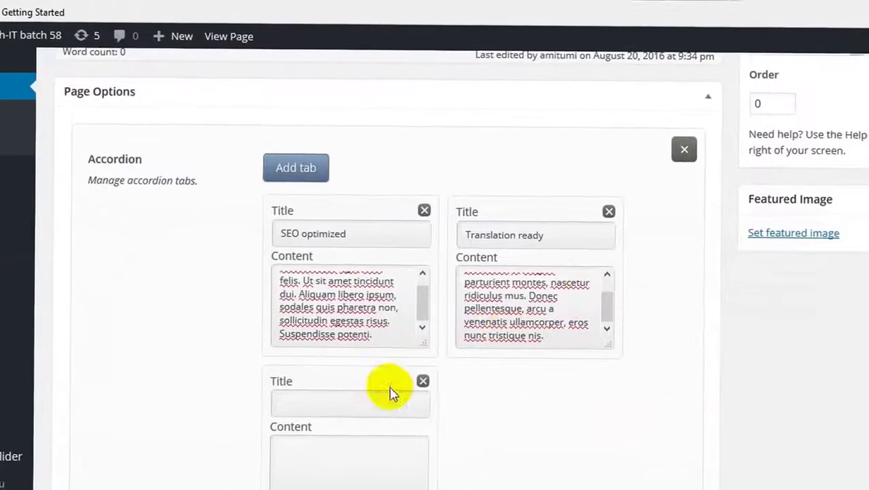
pyautogui.click(393, 403)
pyautogui.hotkey('ctrl', 'v')
# - Copy the paragraph under "Fully customizable layout" on the demo page into the third accordion tab's content
pyautogui.hotkey('ctrl', 'Tab')
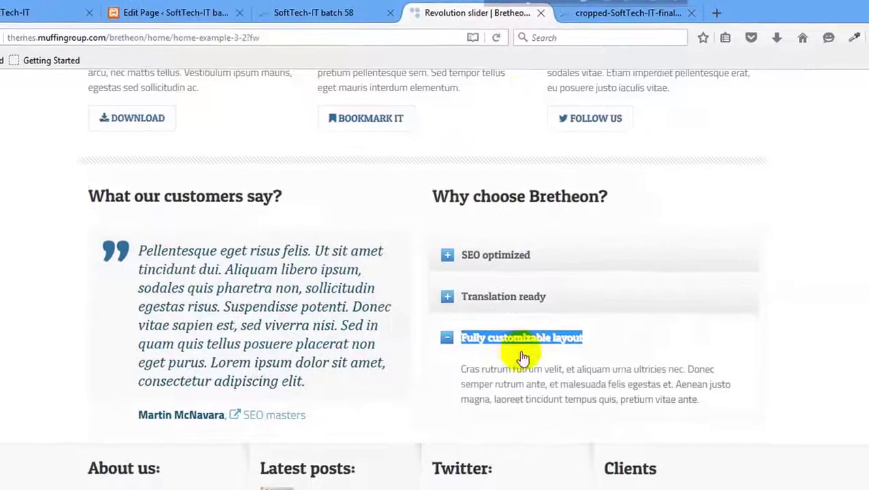
pyautogui.moveTo(707, 409); pyautogui.dragTo(456, 368)
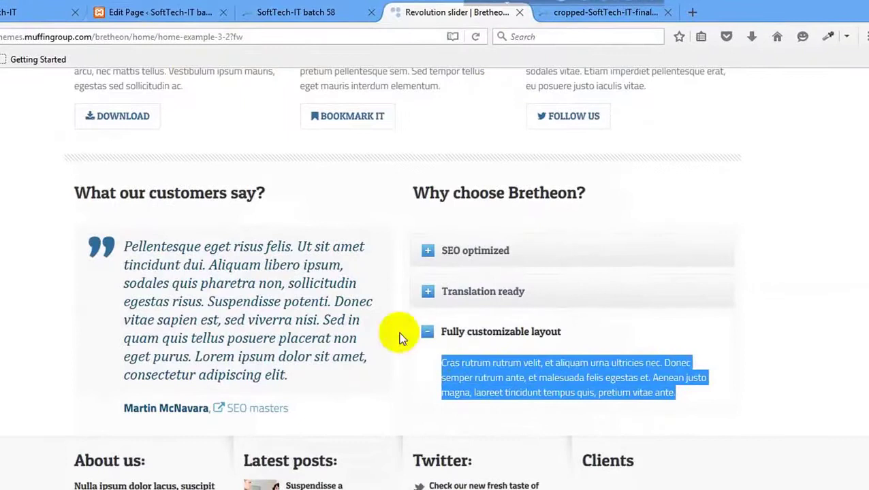
pyautogui.click(165, 13)
pyautogui.click(315, 454)
pyautogui.hotkey('ctrl', 'v')
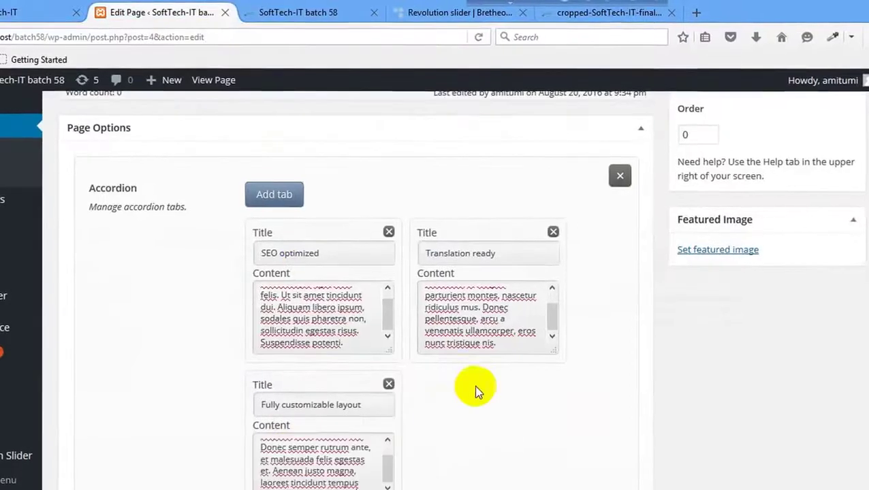
# - Save the accordion item's changes and update the Home page
pyautogui.scroll(-2, 474, 385)
pyautogui.click(596, 399)
pyautogui.scroll(10, 618, 356)
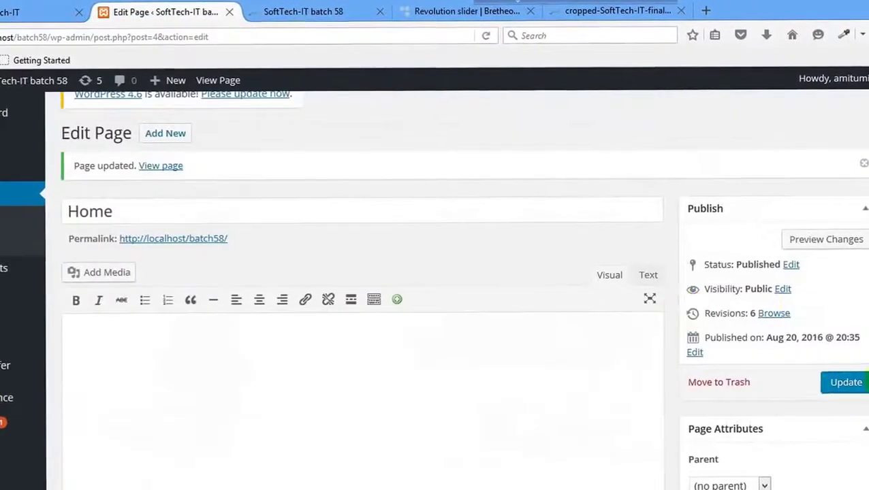
pyautogui.click(844, 381)
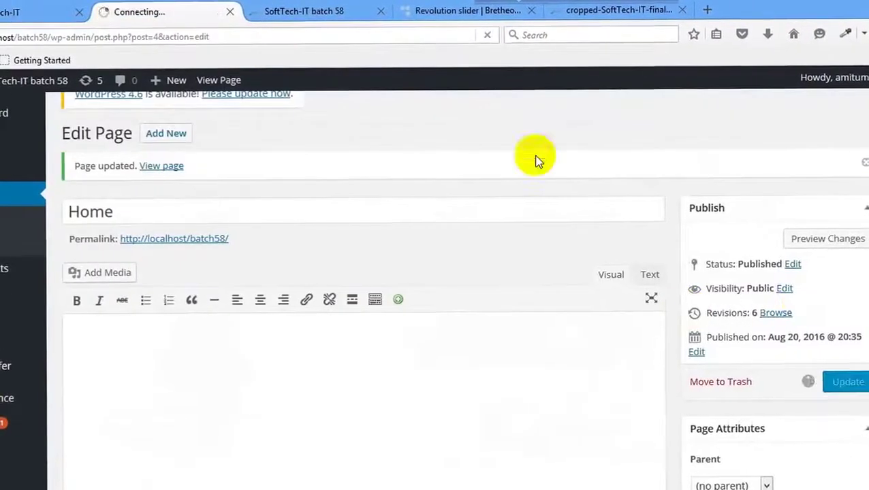
# - View the accordion on the live SoftTech-IT homepage and expand each of its tabs
pyautogui.click(320, 12)
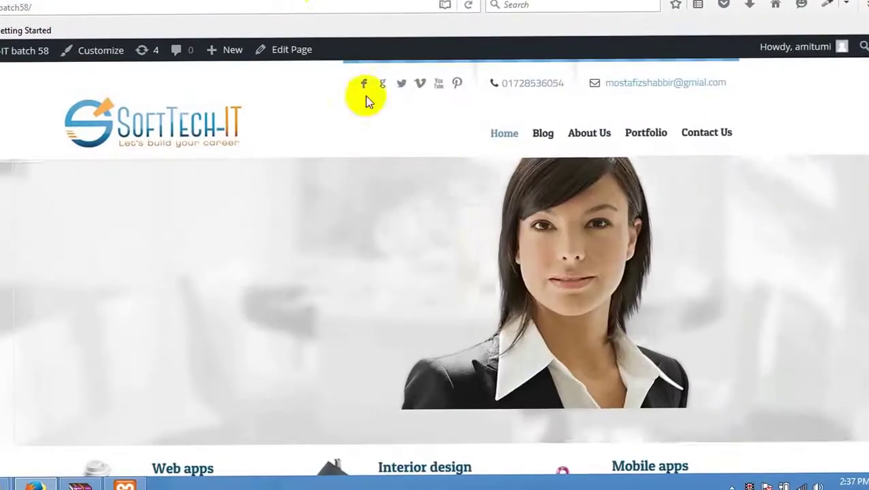
pyautogui.scroll(-10, 485, 161)
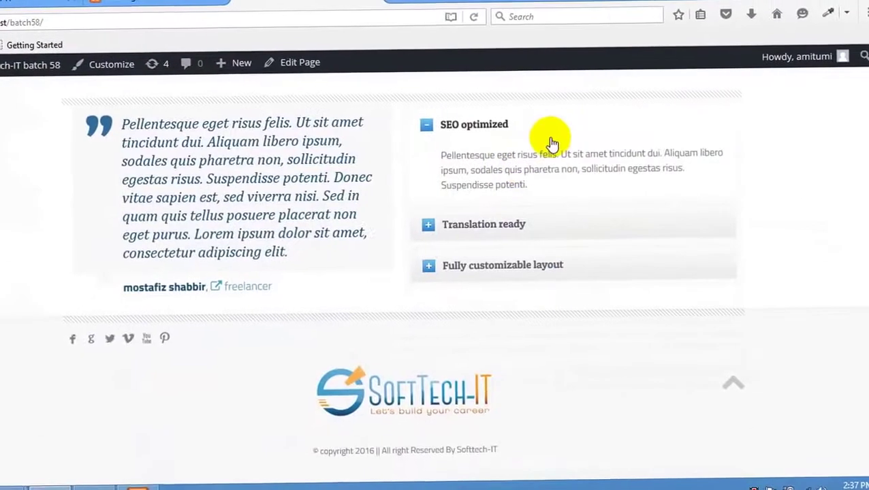
pyautogui.click(532, 231)
pyautogui.click(533, 269)
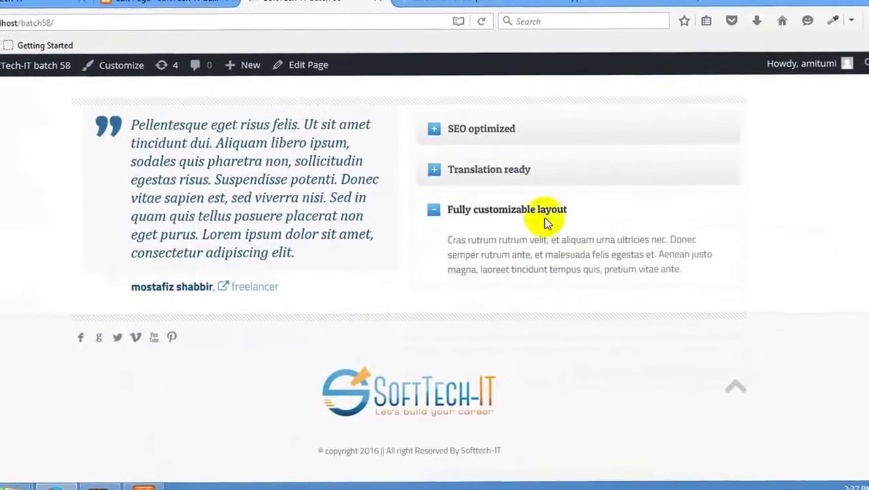
pyautogui.click(555, 130)
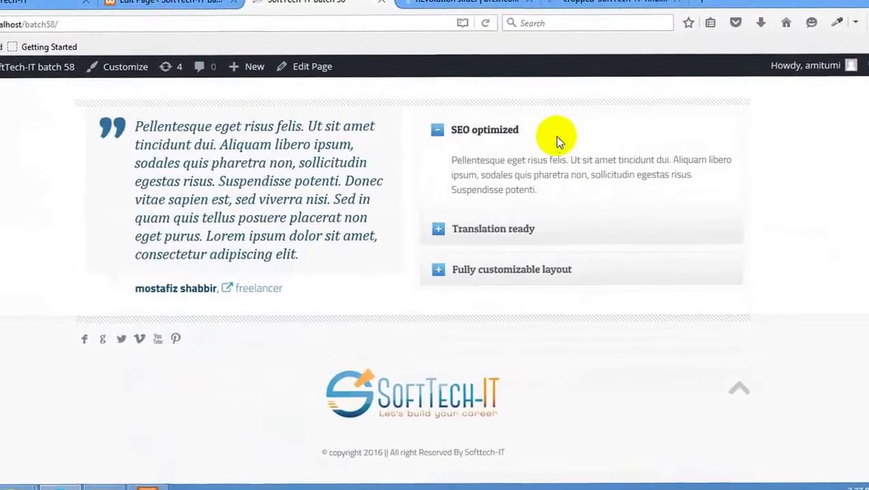
pyautogui.scroll(3, 555, 140)
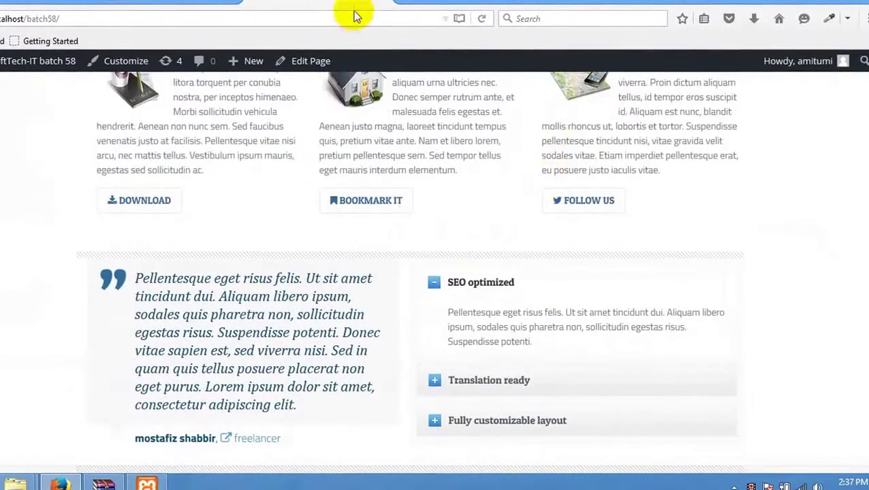
# - Add two Column items to the Home page's content builder and look at the first new column's settings
pyautogui.click(147, 2)
pyautogui.scroll(-6, 378, 315)
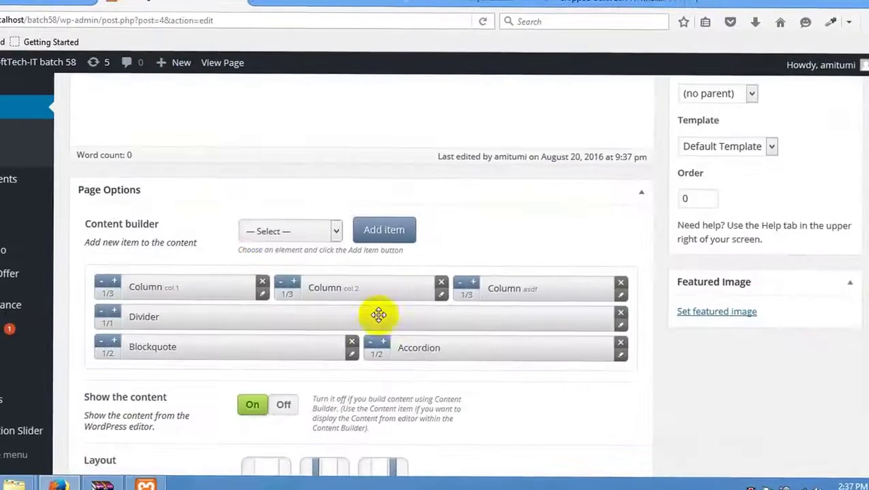
pyautogui.click(329, 230)
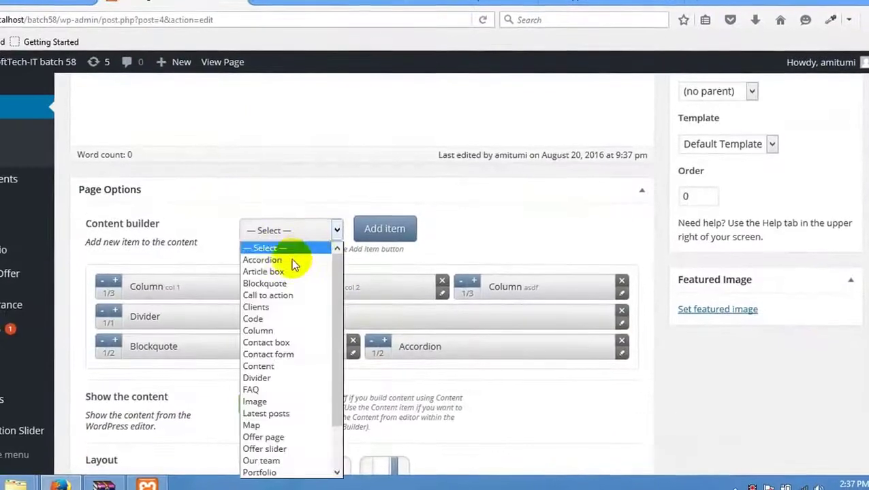
pyautogui.click(275, 330)
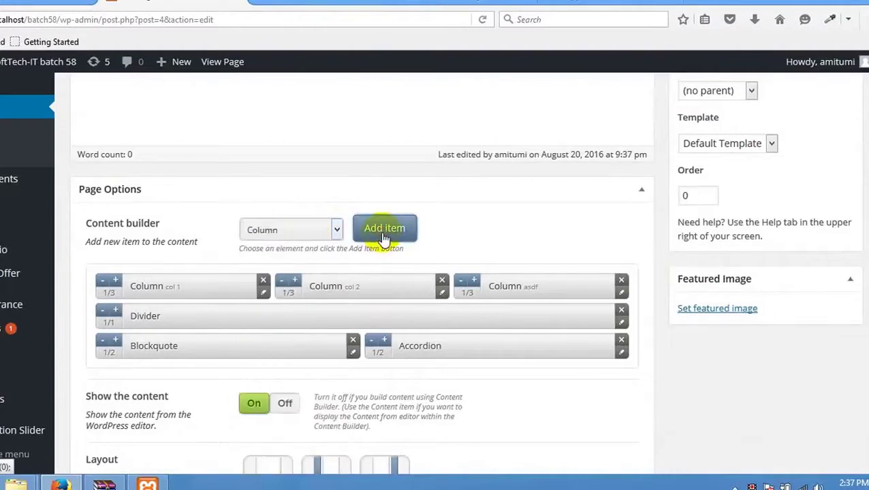
pyautogui.click(384, 235)
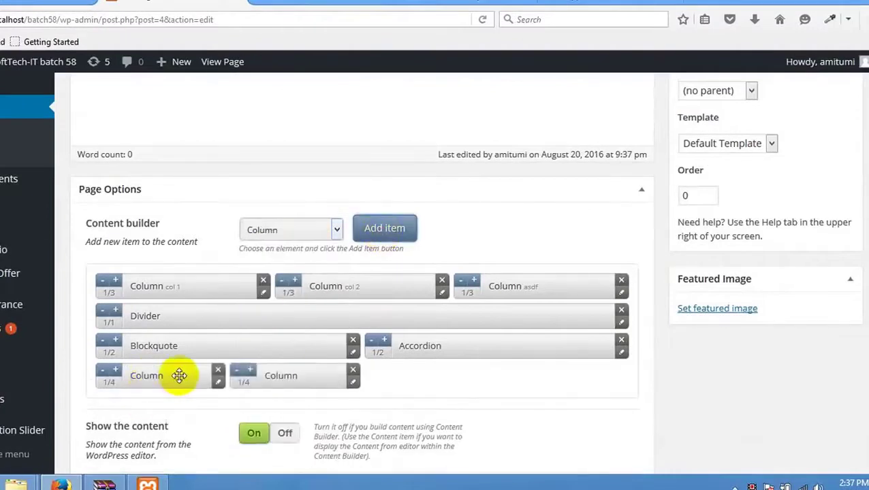
pyautogui.click(219, 385)
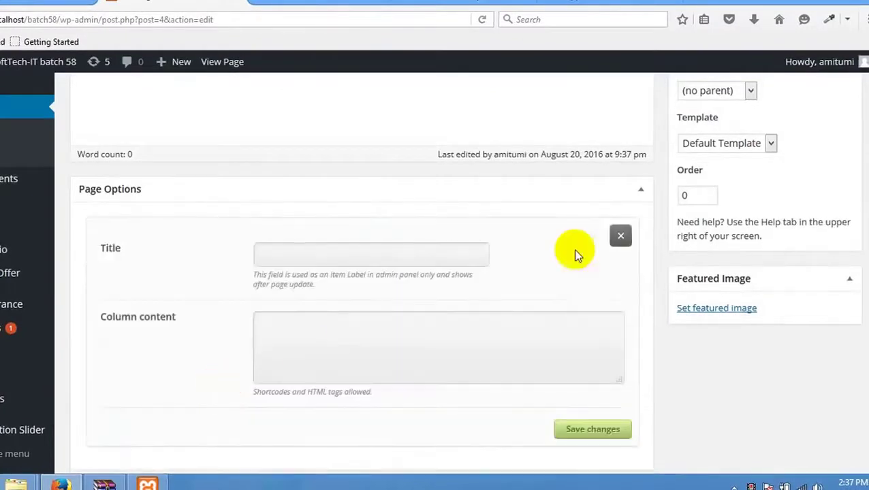
pyautogui.click(620, 238)
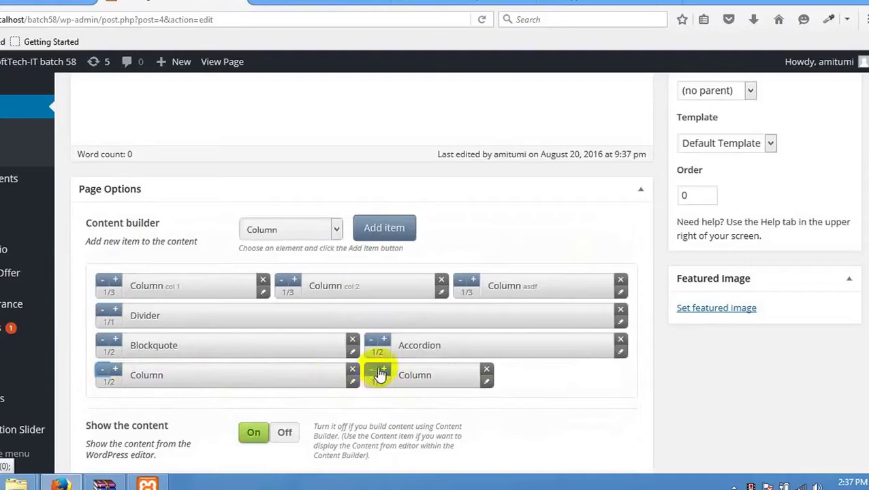
# - Rearrange the content builder so the two new half-width columns sit above the Blockquote and Accordion row, with Blockquote before Accordion
pyautogui.moveTo(471, 375); pyautogui.dragTo(479, 335)
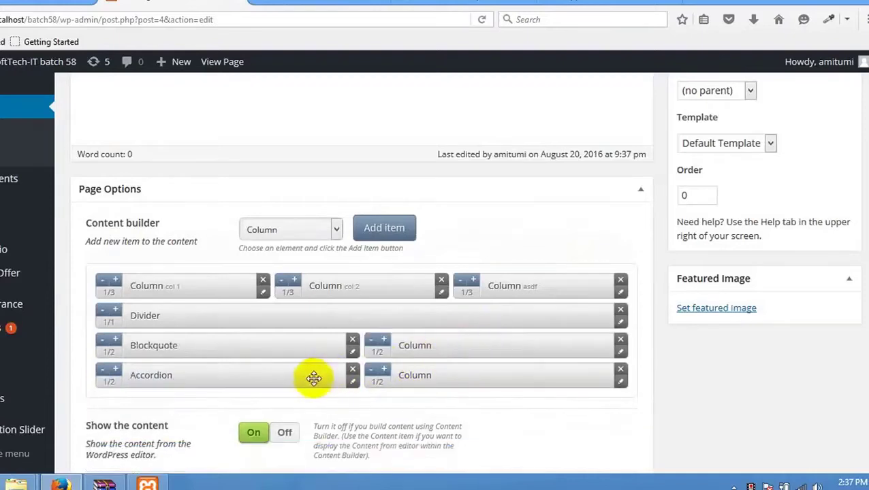
pyautogui.moveTo(306, 378); pyautogui.dragTo(297, 344)
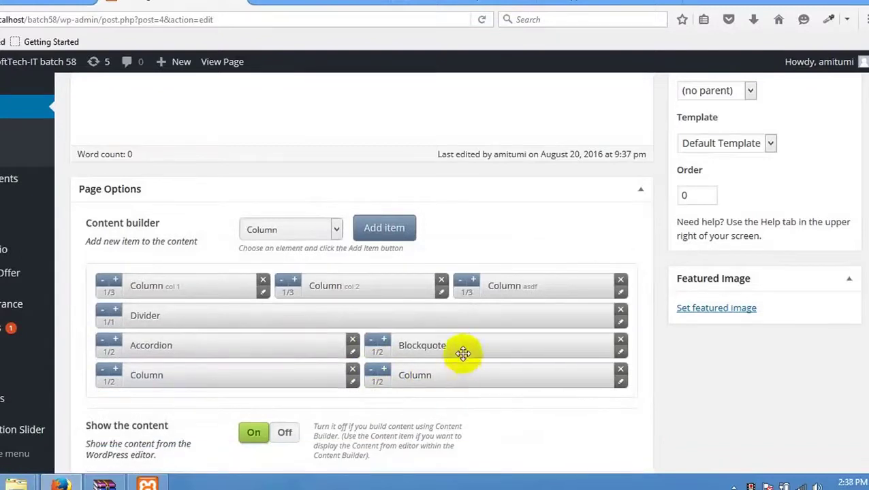
pyautogui.moveTo(466, 361); pyautogui.dragTo(412, 373)
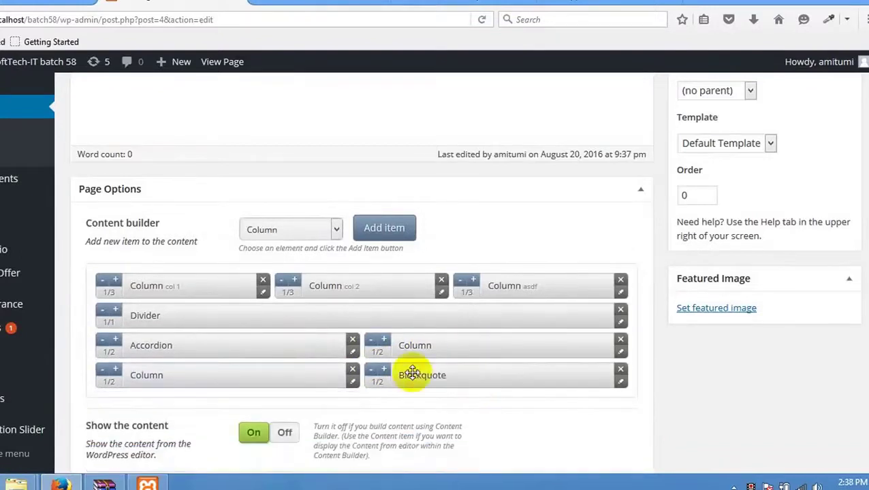
pyautogui.moveTo(212, 348); pyautogui.dragTo(209, 381)
pyautogui.moveTo(270, 381); pyautogui.dragTo(508, 378)
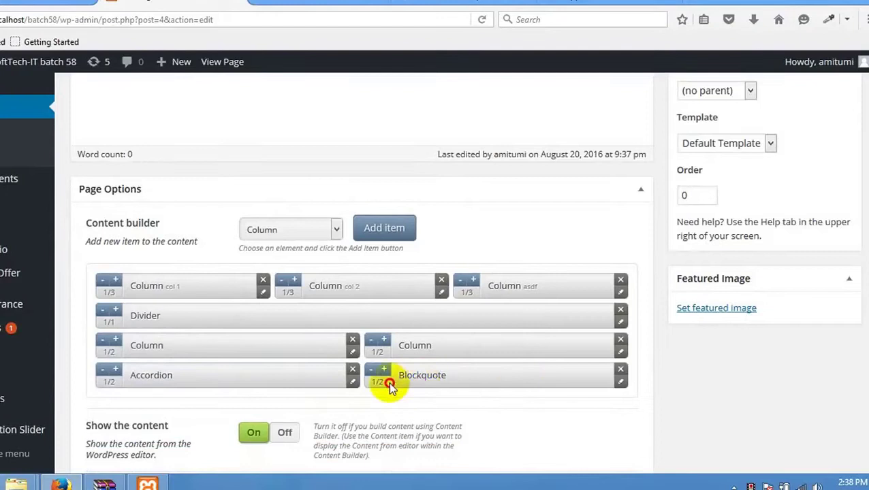
pyautogui.moveTo(389, 384); pyautogui.dragTo(331, 369)
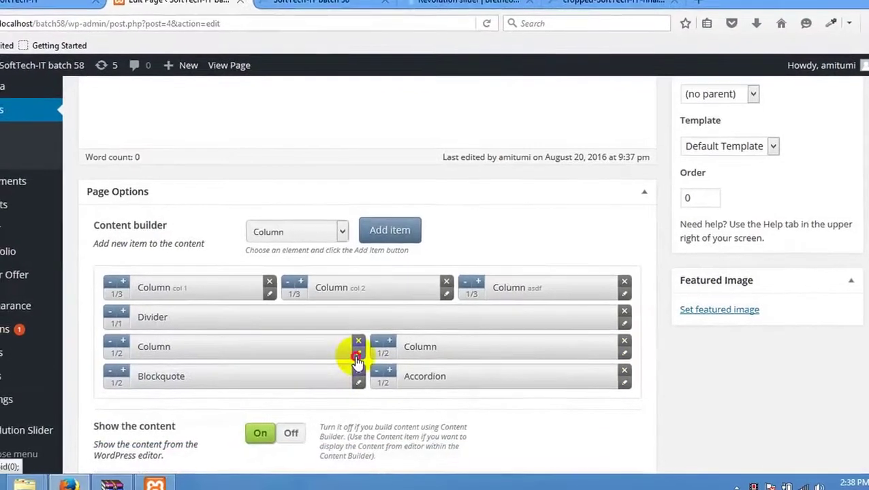
# - Title the column above the Blockquote "sds", give it the demo's "What our customers say?" as an h4 heading, and save it
pyautogui.click(352, 351)
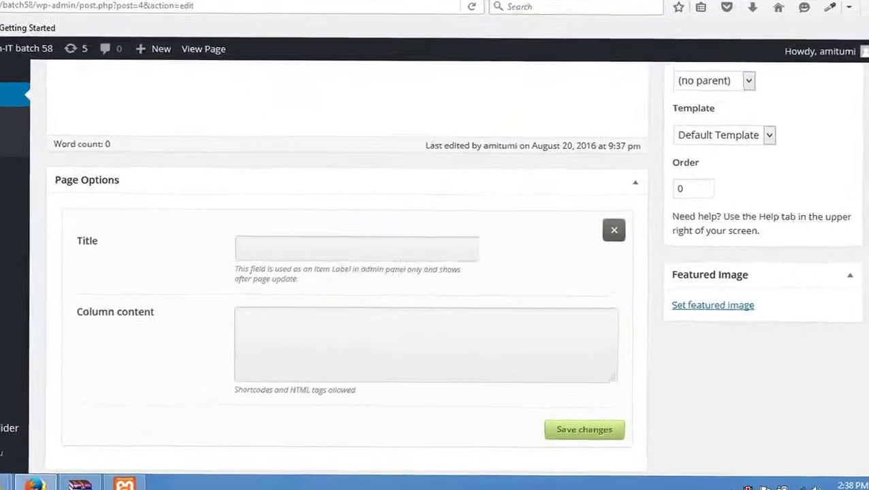
pyautogui.click(507, 10)
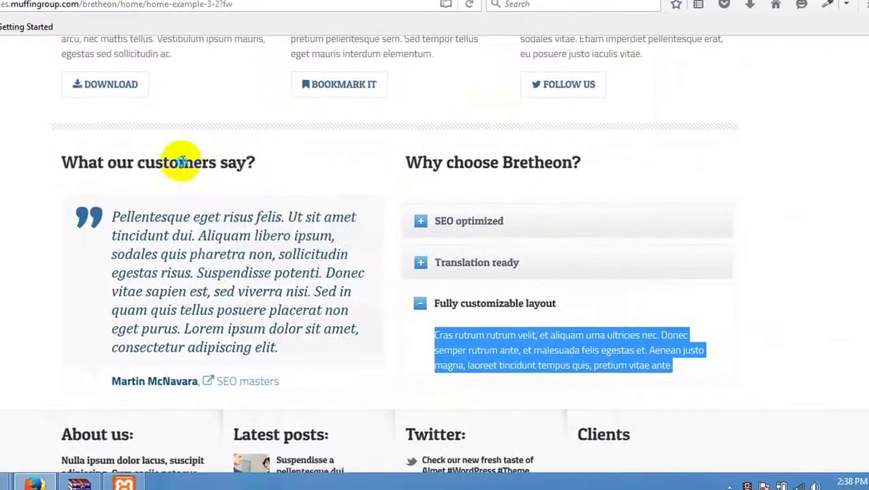
pyautogui.rightClick(241, 194)
pyautogui.click(267, 243)
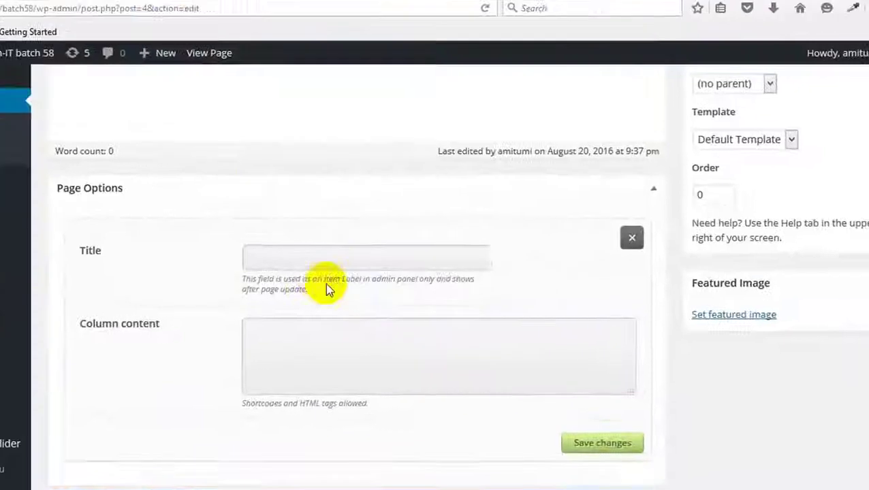
pyautogui.click(310, 257)
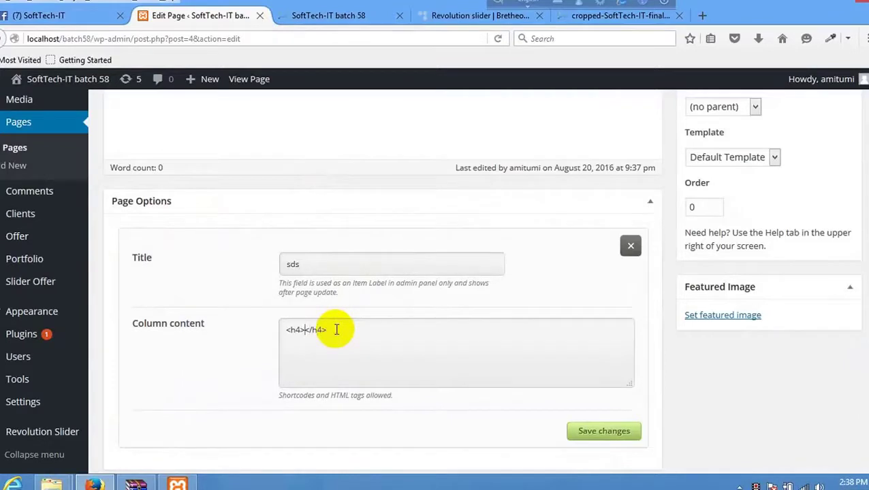
pyautogui.click(622, 432)
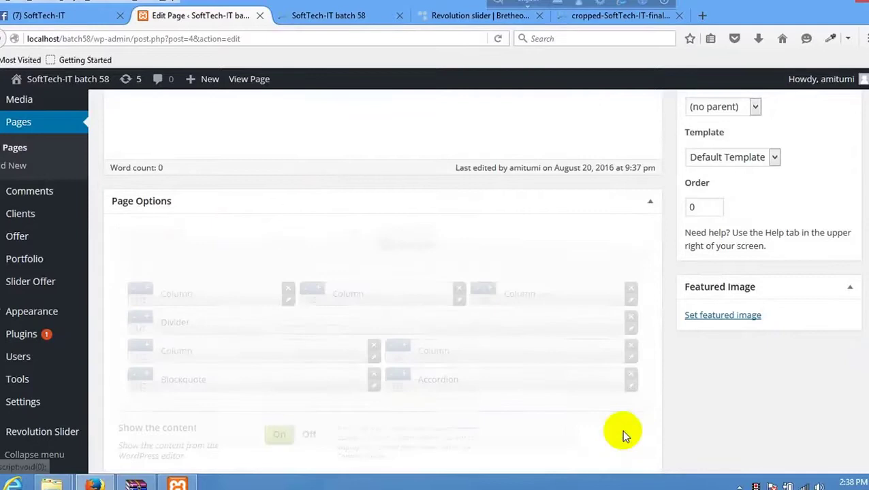
# - Give the column above the Accordion an h4 heading with the demo's "Why choose Bretheon?" text and save its changes
pyautogui.click(631, 357)
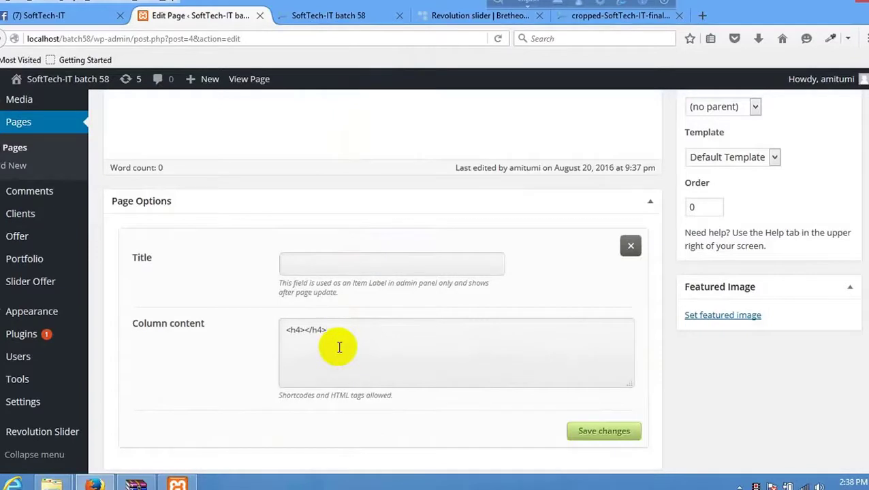
pyautogui.click(595, 17)
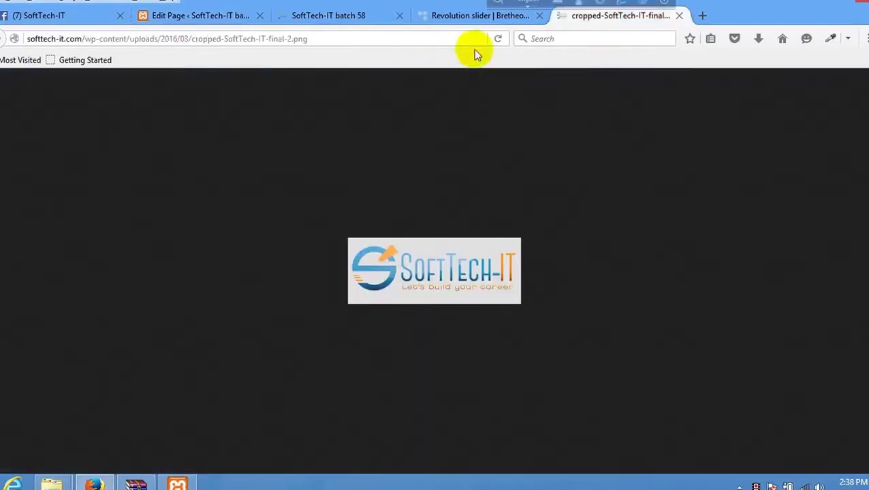
pyautogui.click(480, 15)
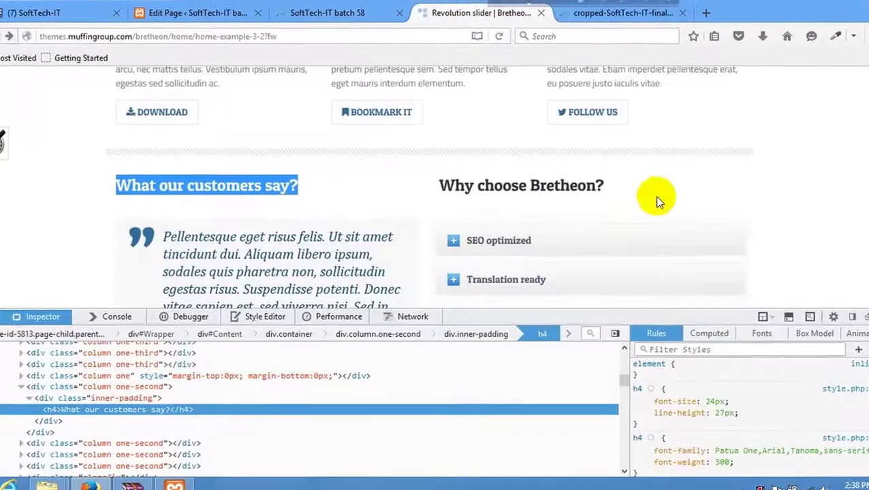
pyautogui.moveTo(655, 196); pyautogui.dragTo(430, 171)
pyautogui.hotkey('ctrl', 'c')
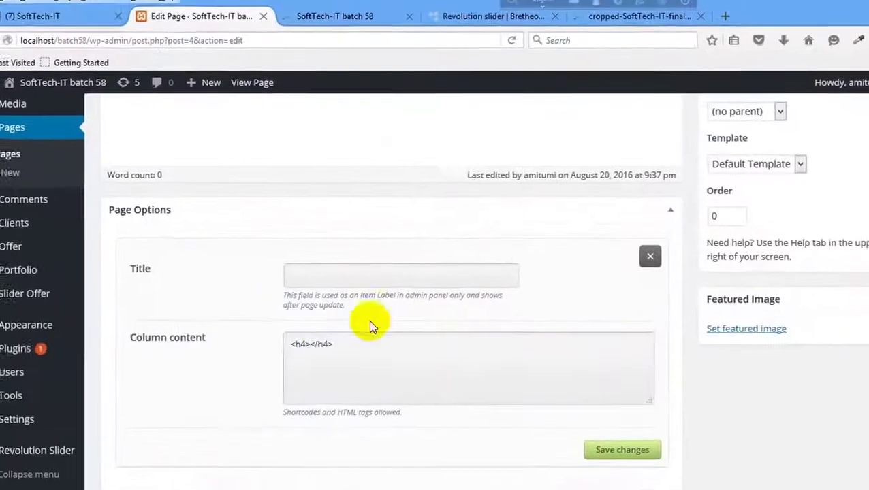
pyautogui.click(267, 331)
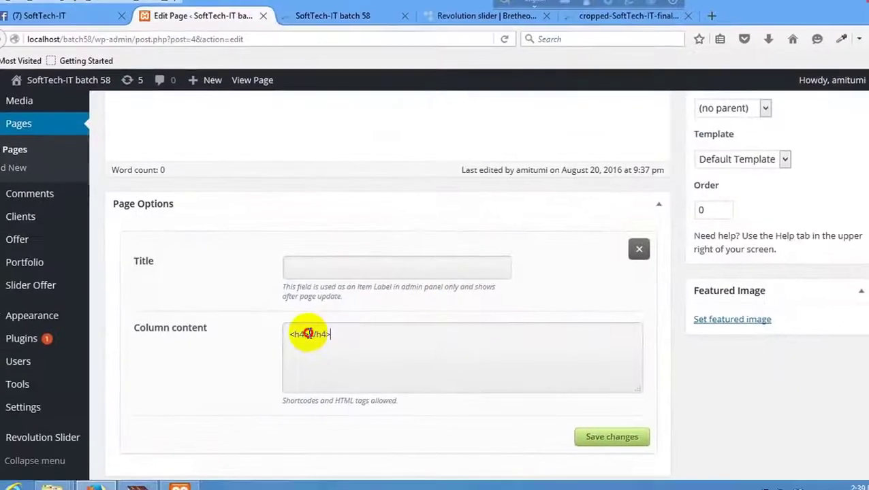
pyautogui.hotkey('ctrl', 'v')
pyautogui.click(650, 447)
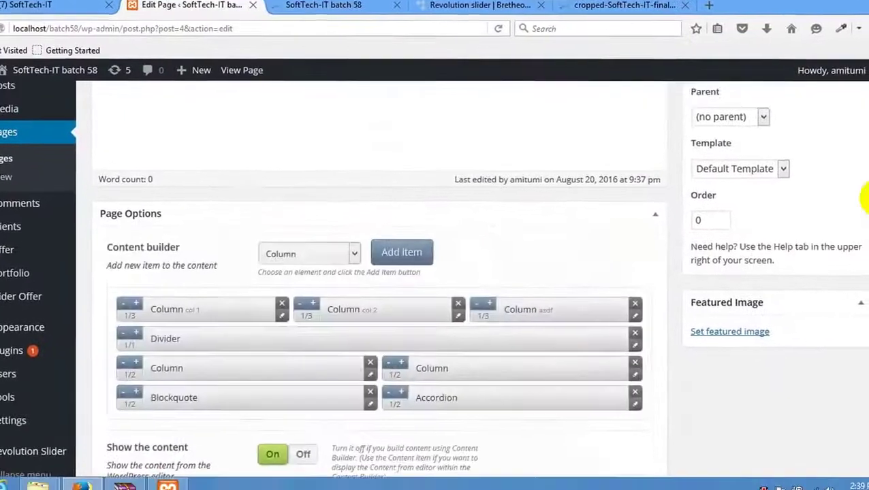
# - Update the Home page and reload the live homepage to view the headings above the testimonial and accordion
pyautogui.scroll(5, 851, 197)
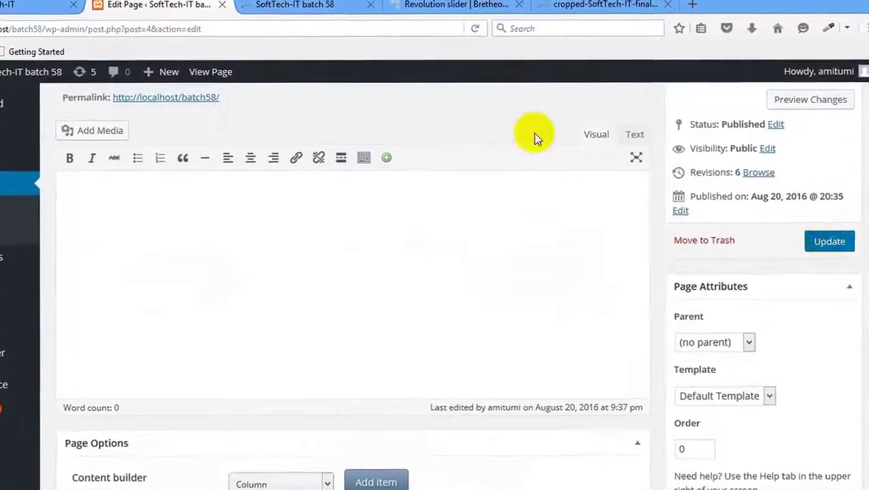
pyautogui.click(286, 5)
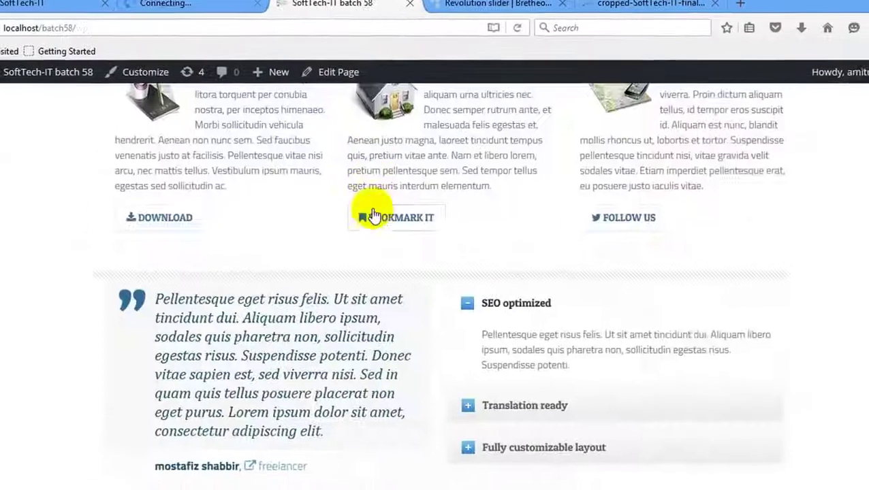
pyautogui.rightClick(187, 291)
pyautogui.click(323, 301)
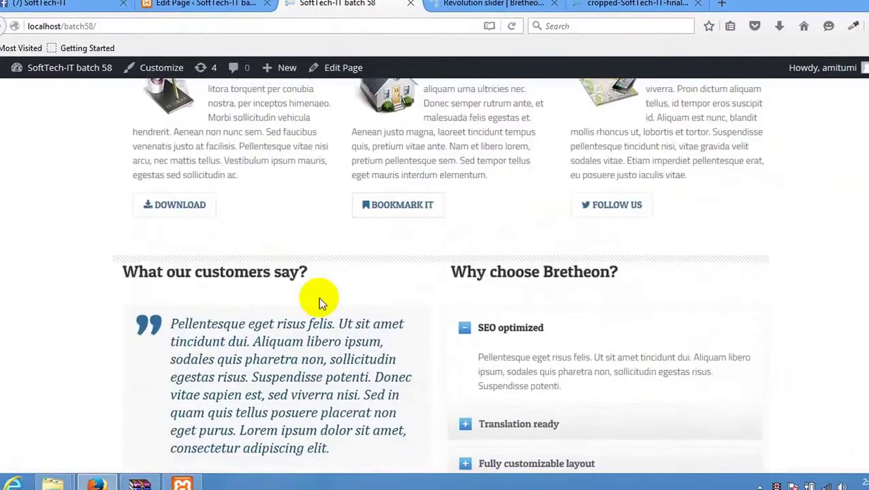
# - Add a second Divider item to the Home page's content builder and move it above the row of heading columns
pyautogui.click(233, 4)
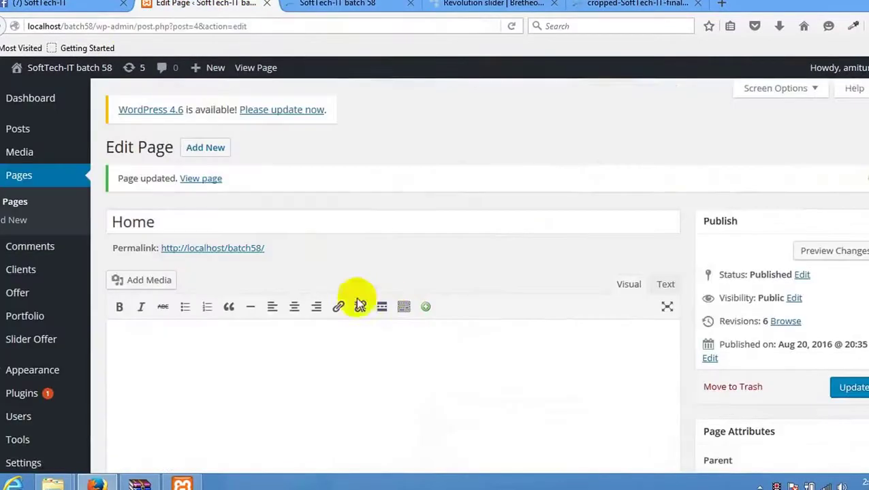
pyautogui.scroll(-7, 430, 301)
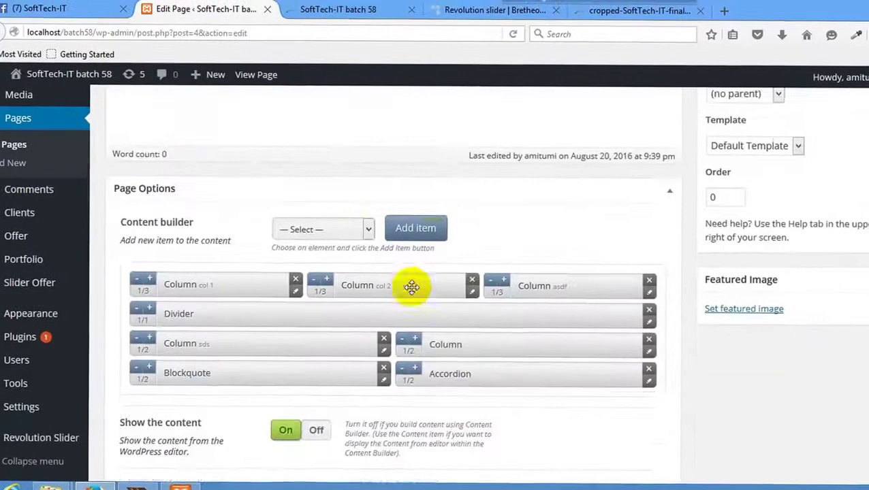
pyautogui.click(338, 205)
pyautogui.click(292, 349)
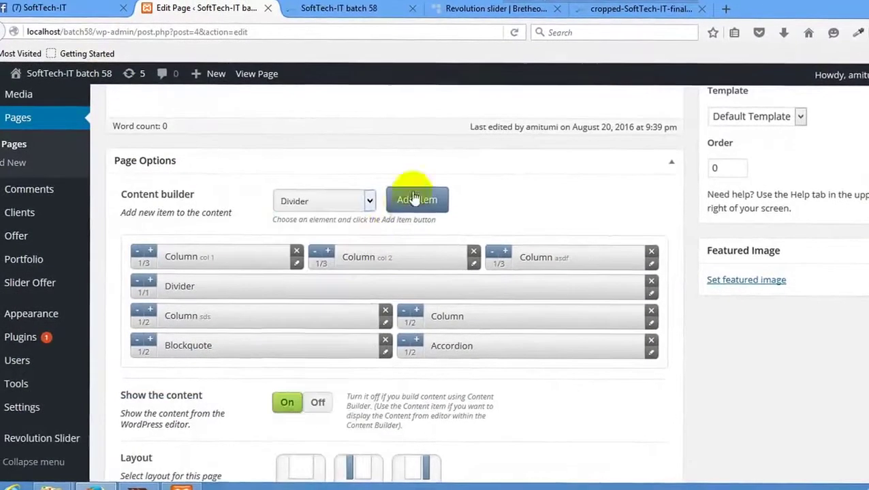
pyautogui.click(418, 197)
pyautogui.moveTo(352, 377); pyautogui.dragTo(359, 304)
# - Update the Home page and reload the live homepage to view the spacing above the headings
pyautogui.scroll(10, 787, 313)
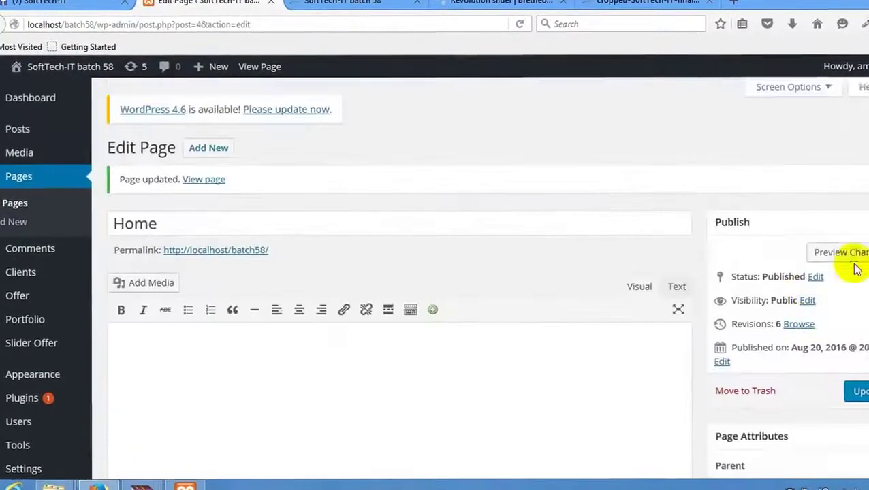
pyautogui.click(855, 390)
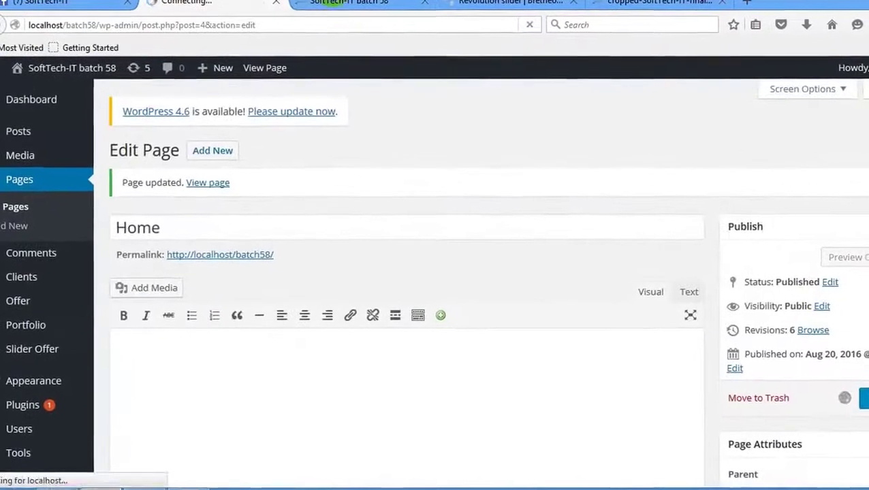
pyautogui.click(368, 3)
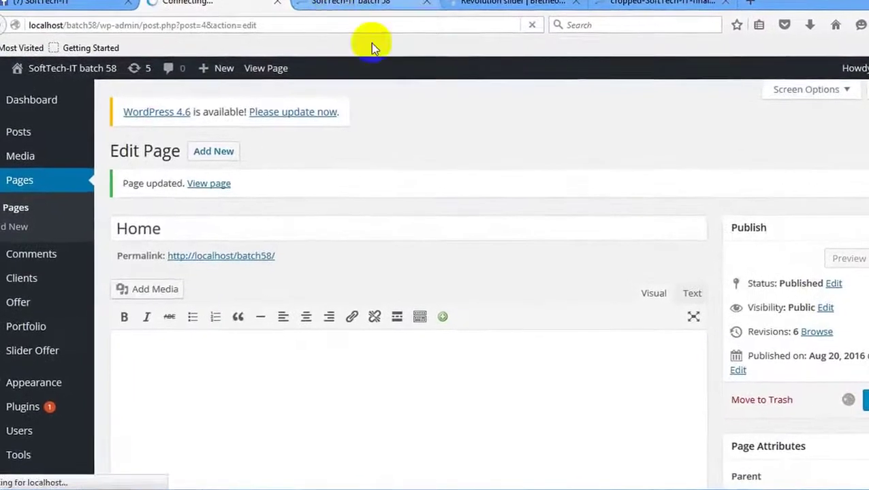
pyautogui.rightClick(436, 269)
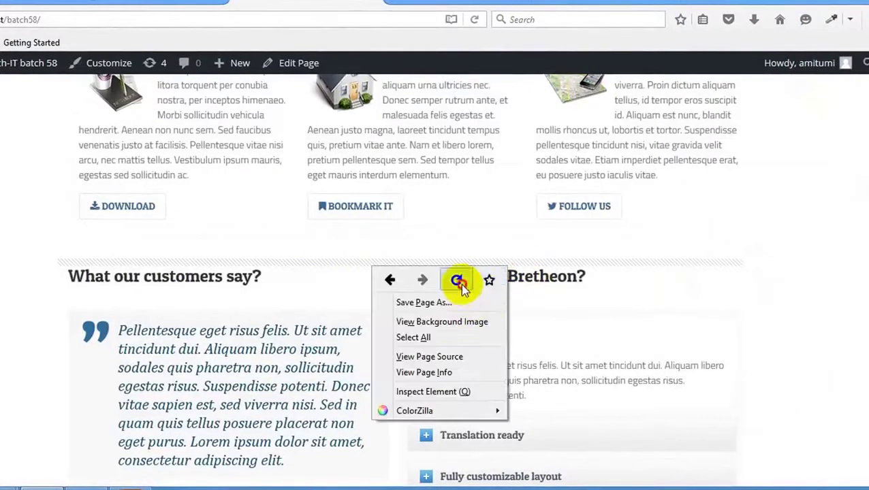
pyautogui.click(457, 281)
pyautogui.rightClick(392, 242)
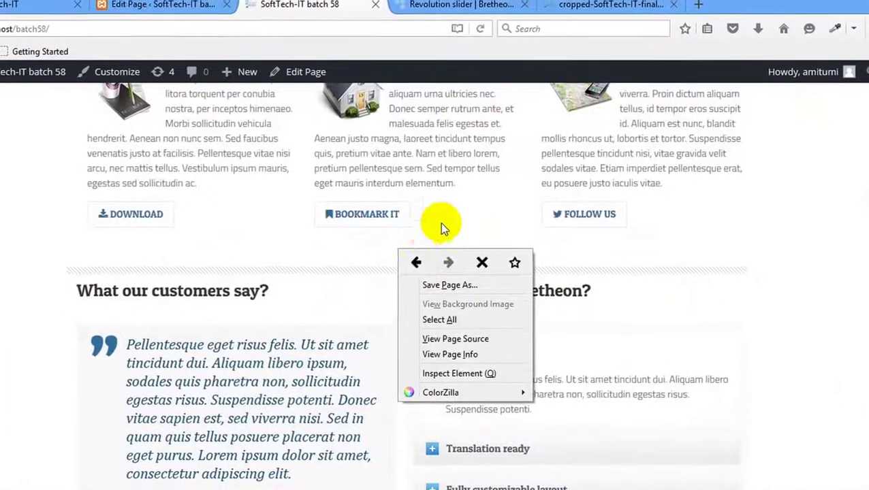
pyautogui.click(775, 290)
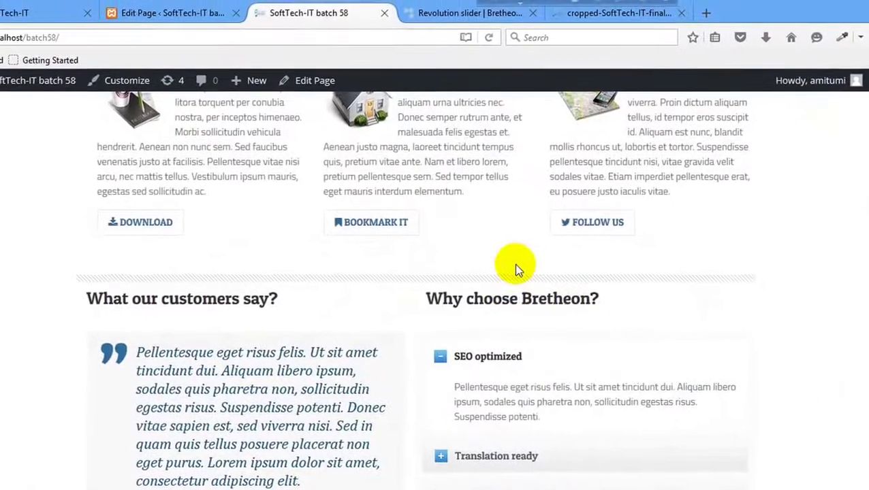
# - Compare the bottom area of the live homepage with the demo page's footer widgets, and return to the Home page editor
pyautogui.scroll(-5, 539, 256)
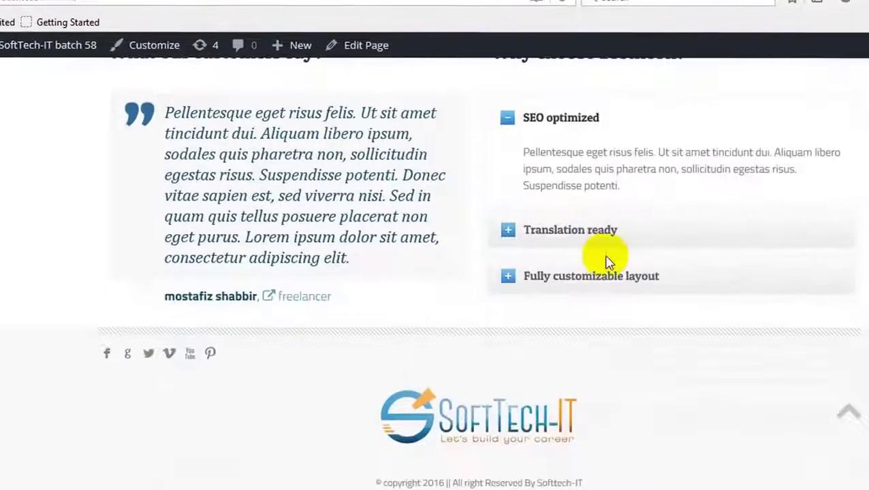
pyautogui.scroll(10, 605, 261)
pyautogui.scroll(3, 663, 213)
pyautogui.scroll(-10, 218, 179)
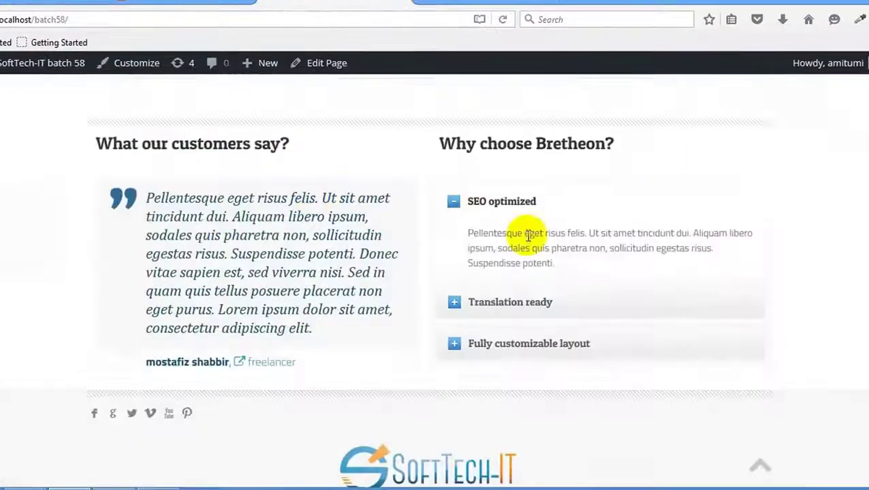
pyautogui.scroll(-2, 544, 266)
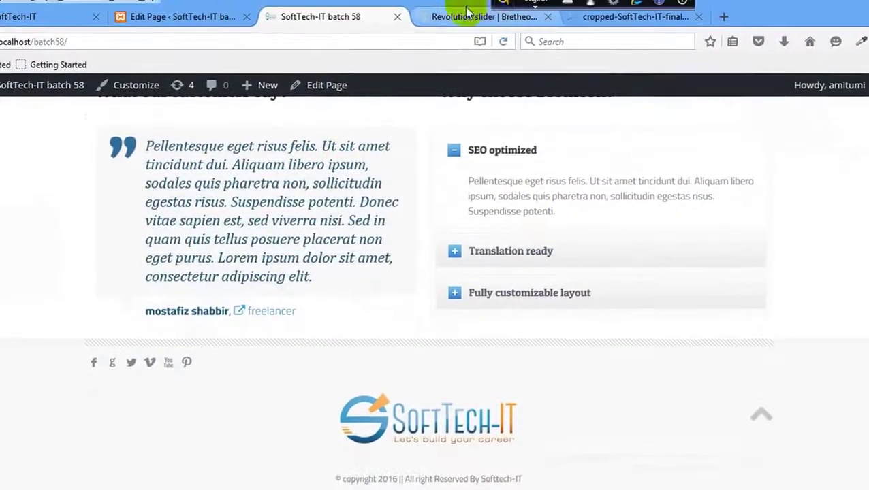
pyautogui.click(507, 6)
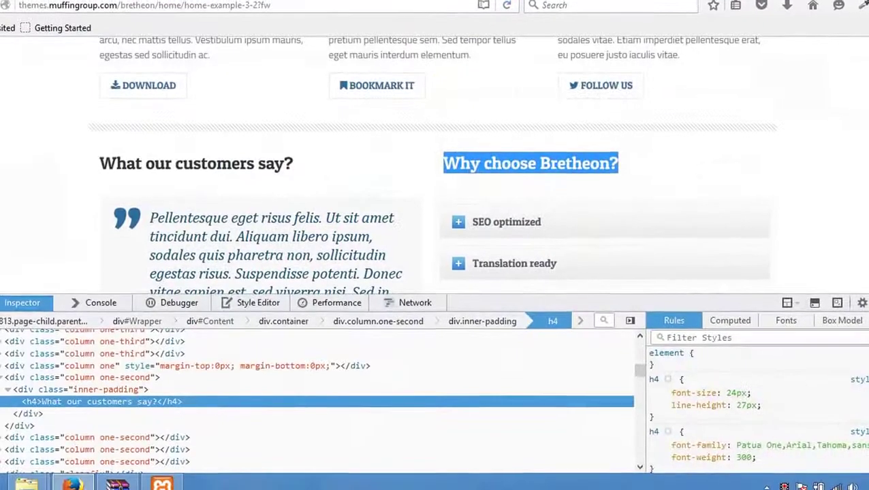
pyautogui.press('F12')
pyautogui.scroll(-5, 605, 258)
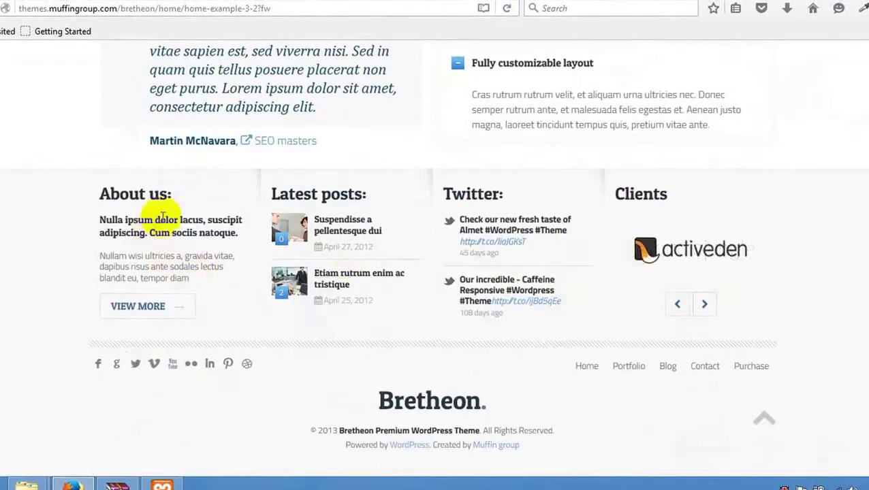
pyautogui.click(370, 196)
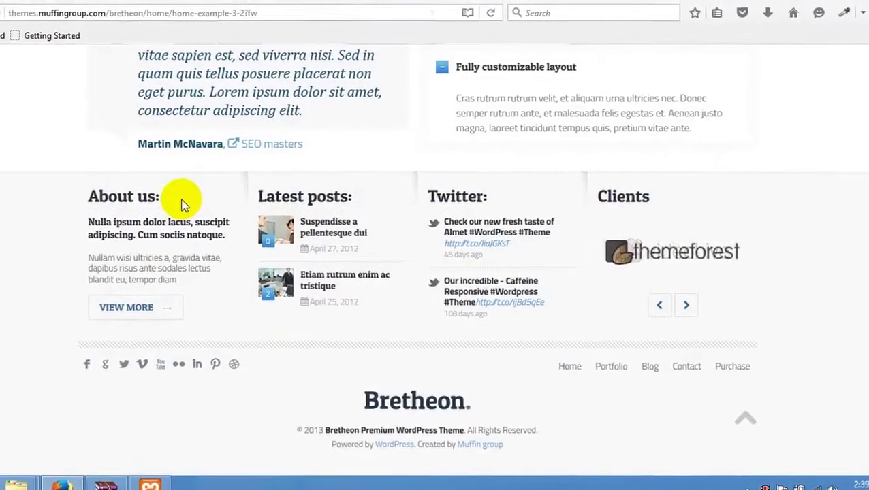
pyautogui.click(165, 13)
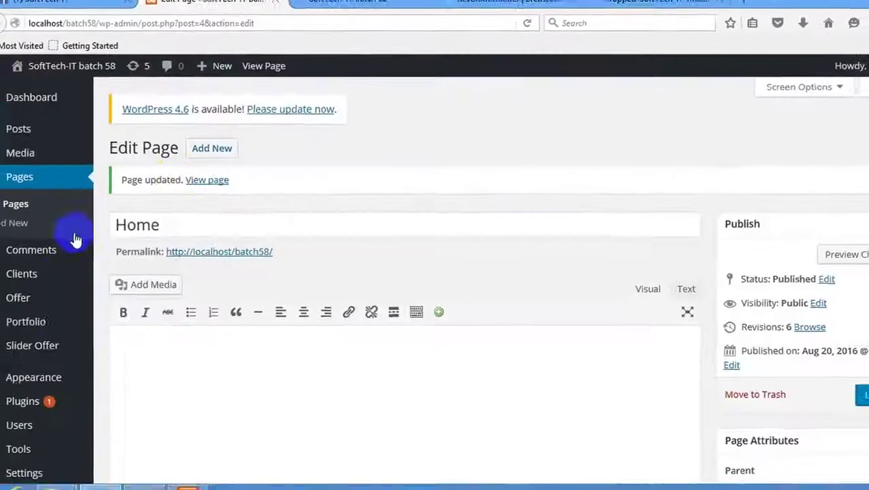
# - Open the site's Widgets page, collapse Footer area #1, and check the About us heading in the demo page's footer
pyautogui.scroll(-5, 49, 320)
pyautogui.moveTo(27, 311)
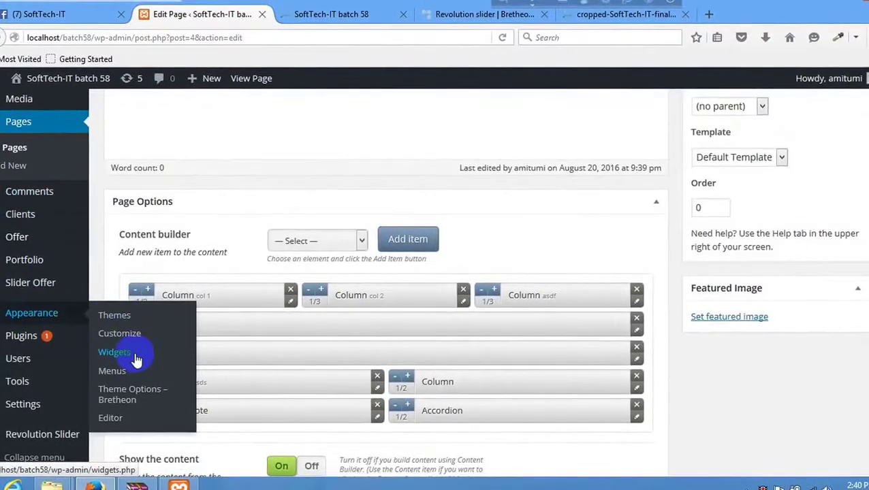
pyautogui.click(137, 359)
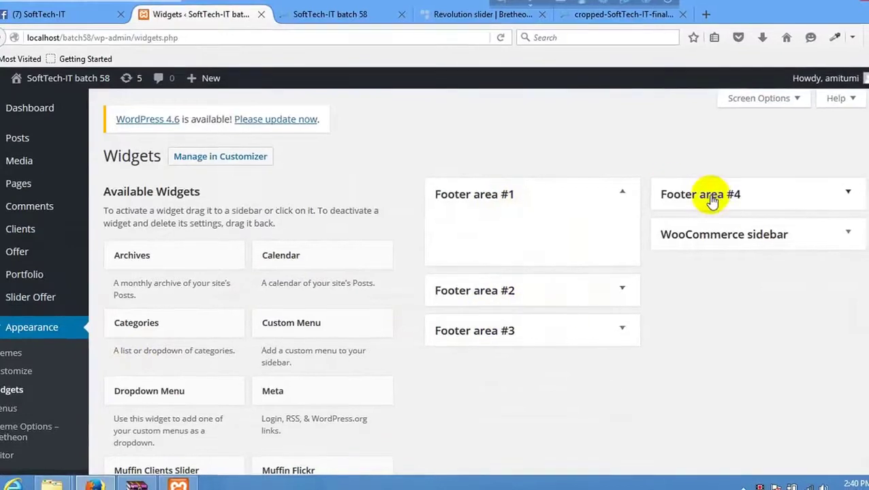
pyautogui.click(623, 195)
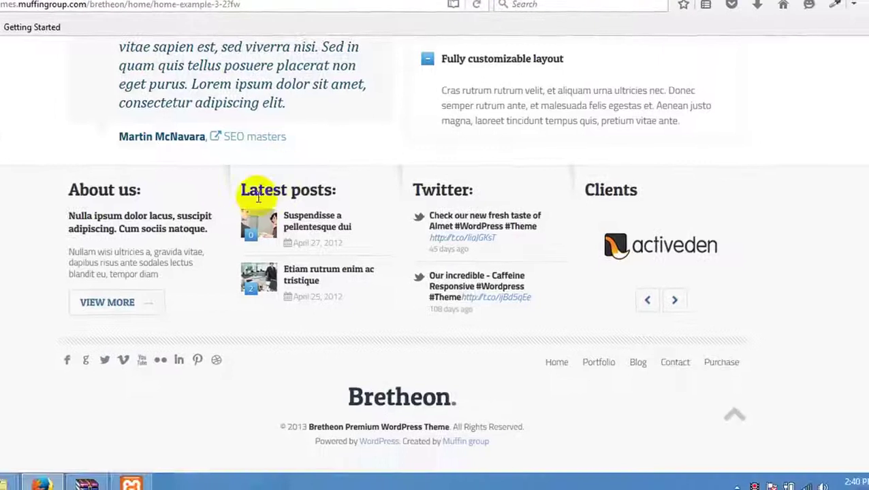
pyautogui.moveTo(140, 197); pyautogui.dragTo(58, 194)
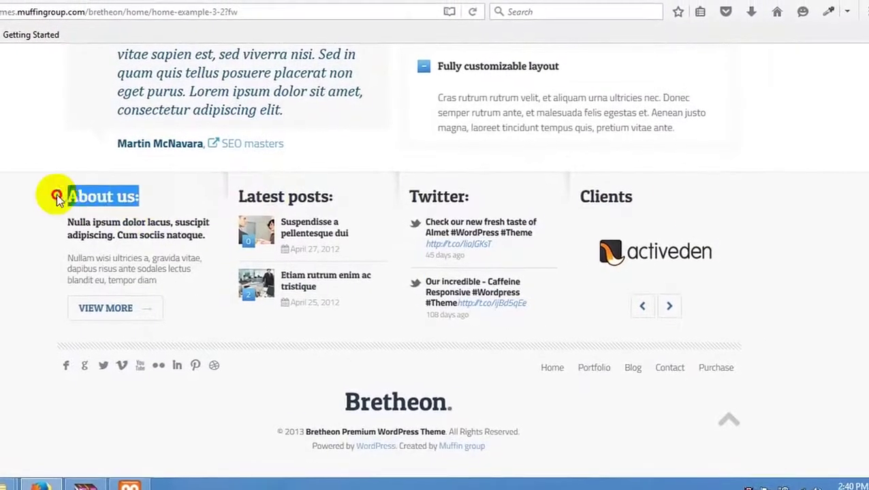
pyautogui.click(96, 150)
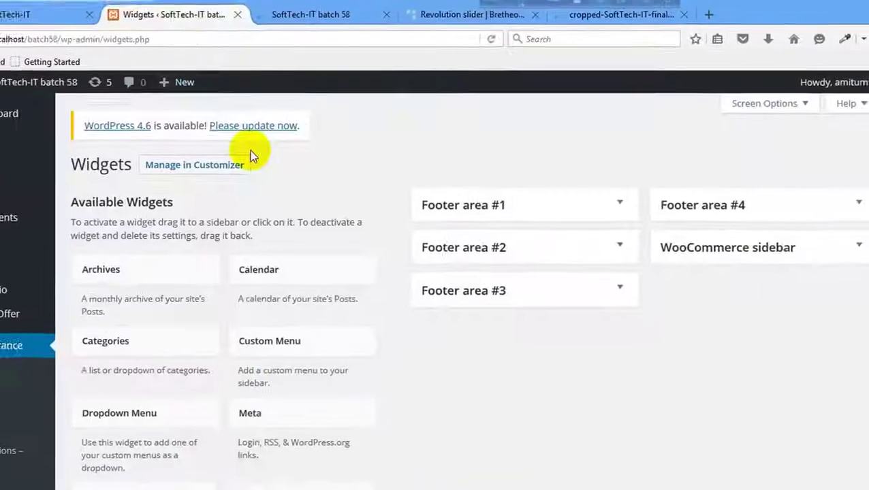
# - Add a Text widget to Footer area #1 from the available widgets
pyautogui.scroll(-3, 204, 178)
pyautogui.scroll(-4, 279, 194)
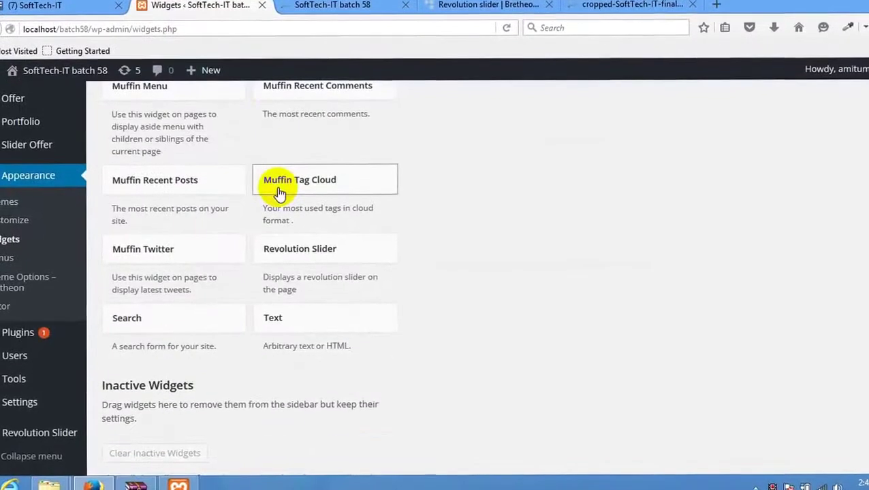
pyautogui.scroll(3, 288, 200)
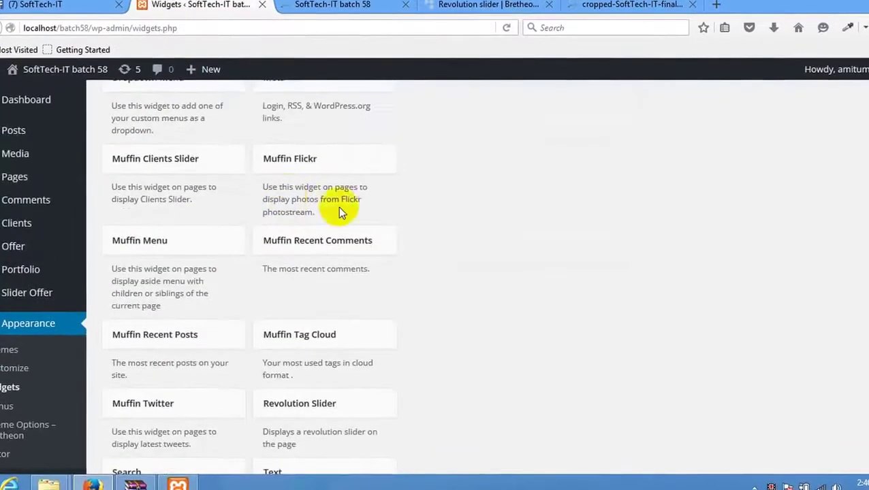
pyautogui.scroll(3, 363, 204)
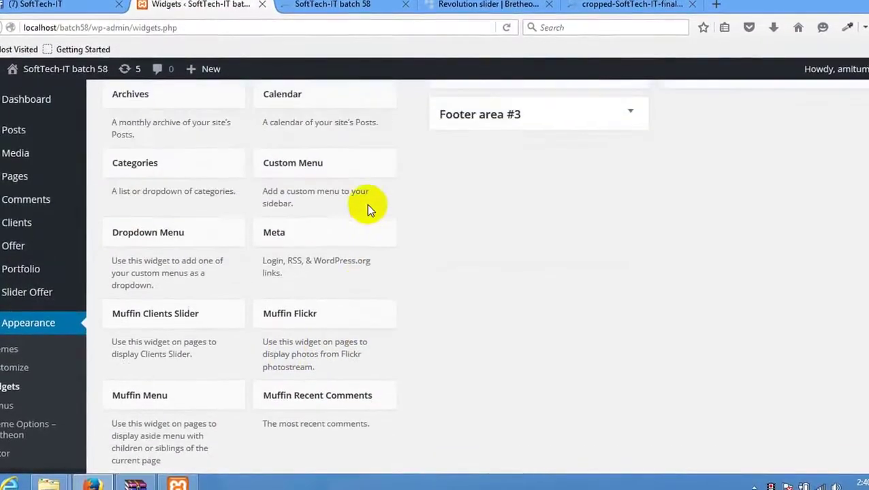
pyautogui.scroll(-7, 367, 204)
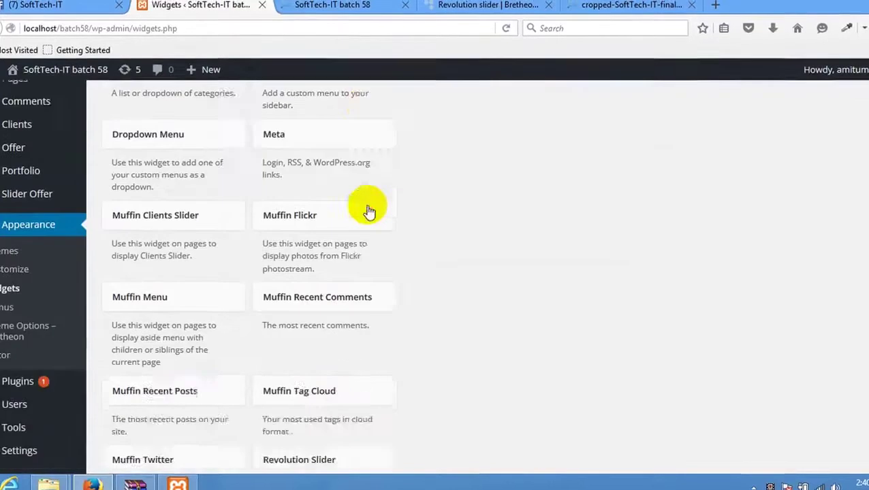
pyautogui.click(310, 234)
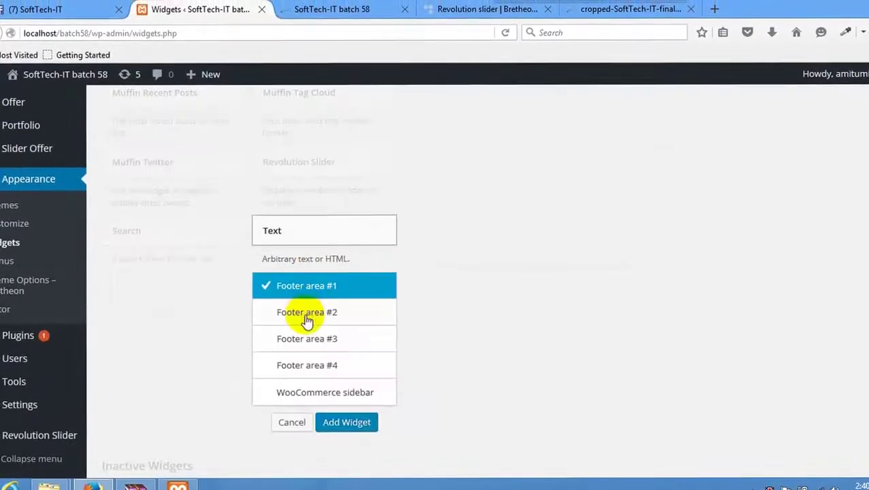
pyautogui.click(352, 422)
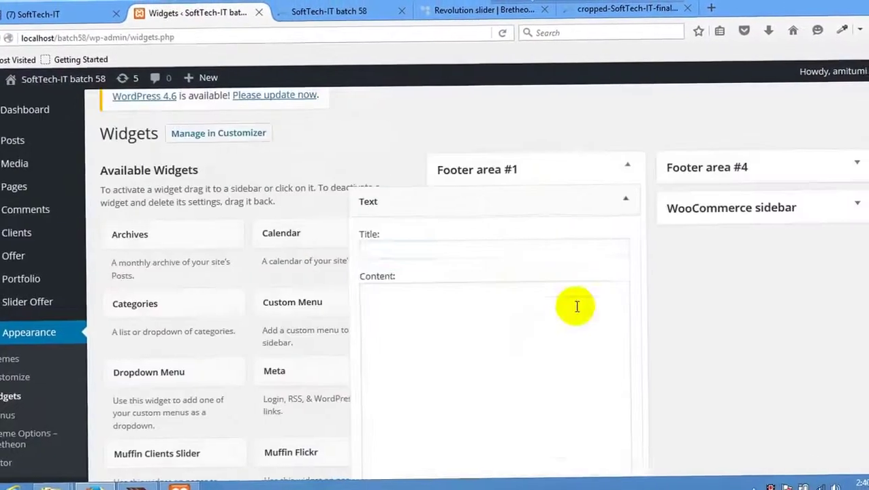
# - Copy the heading "About us:" from the demo page's footer into the Text widget's title
pyautogui.click(417, 247)
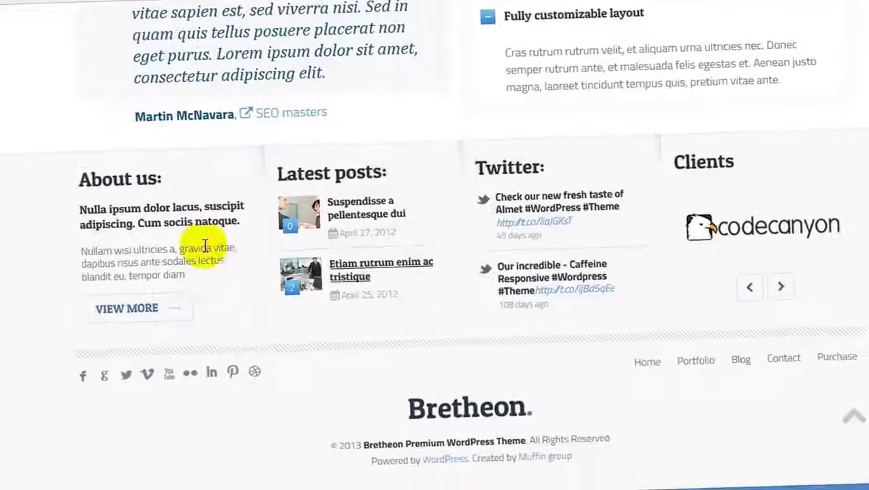
pyautogui.moveTo(121, 170); pyautogui.dragTo(23, 178)
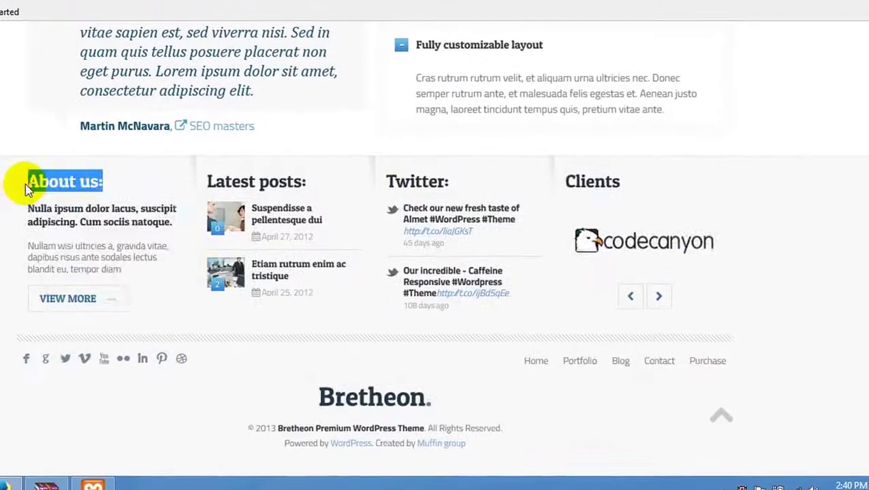
pyautogui.rightClick(51, 190)
pyautogui.click(82, 196)
pyautogui.click(94, 6)
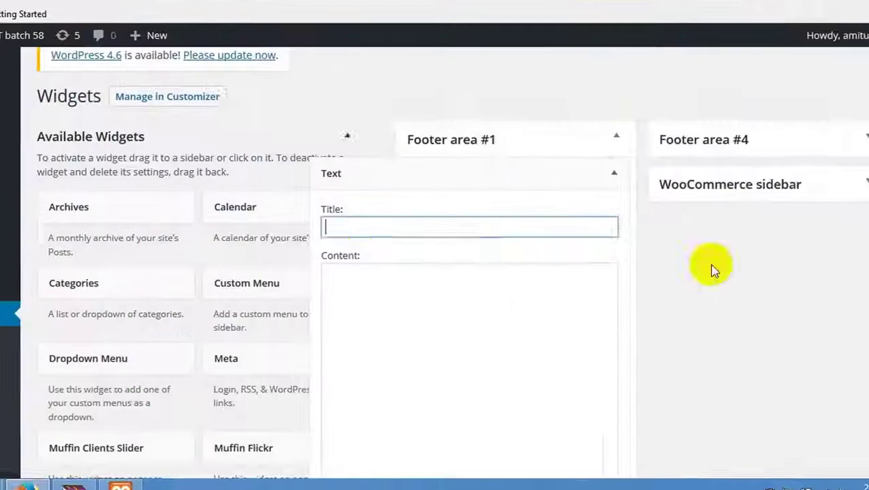
pyautogui.rightClick(454, 272)
pyautogui.click(505, 341)
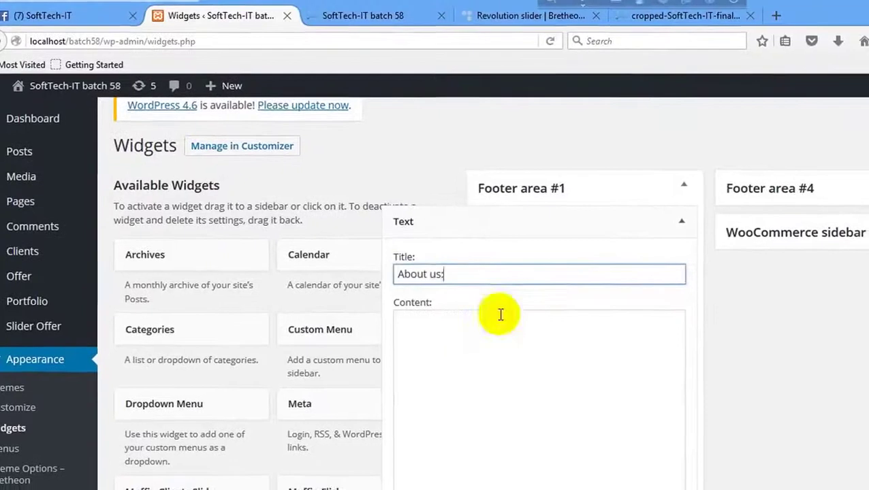
# - Inspect the text below About us in the demo page's footer and open its textwidget div as editable HTML for copying
pyautogui.click(613, 15)
pyautogui.click(540, 23)
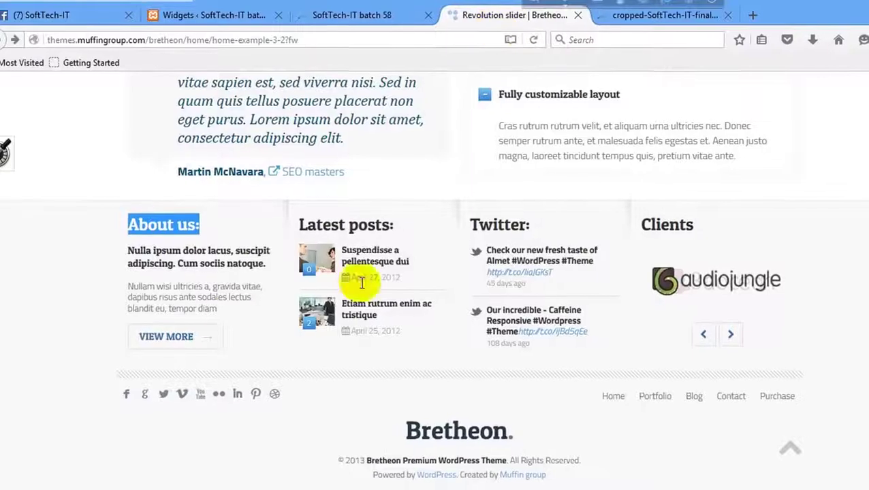
pyautogui.moveTo(247, 347); pyautogui.dragTo(135, 257)
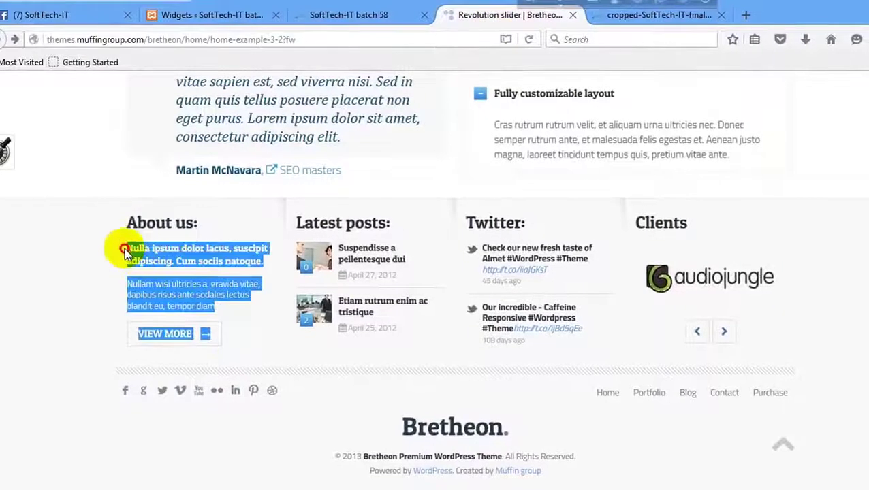
pyautogui.rightClick(159, 265)
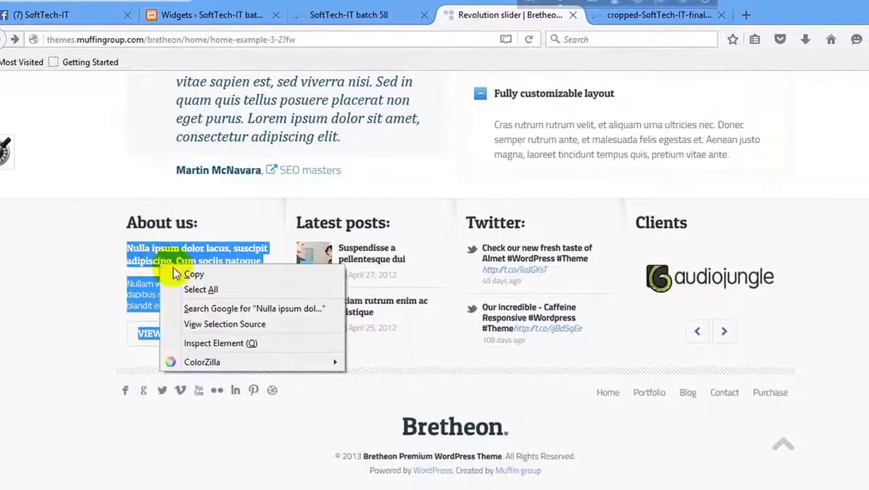
pyautogui.click(206, 344)
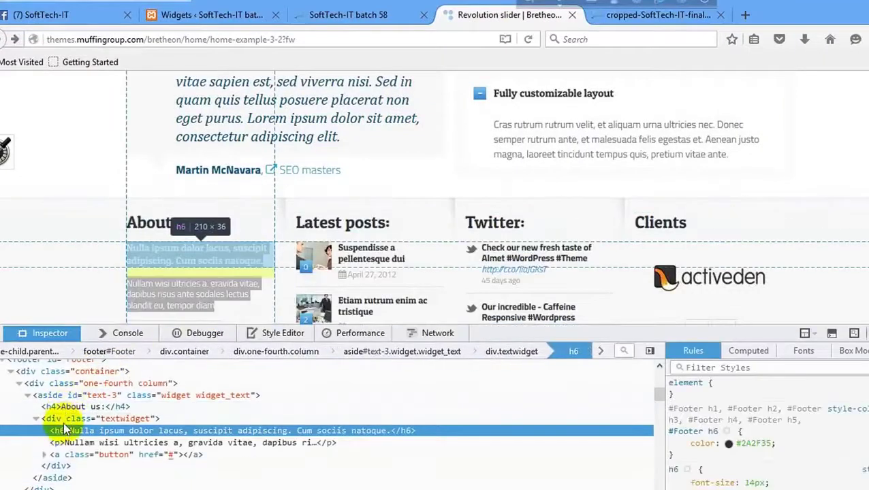
pyautogui.click(58, 418)
pyautogui.rightClick(63, 418)
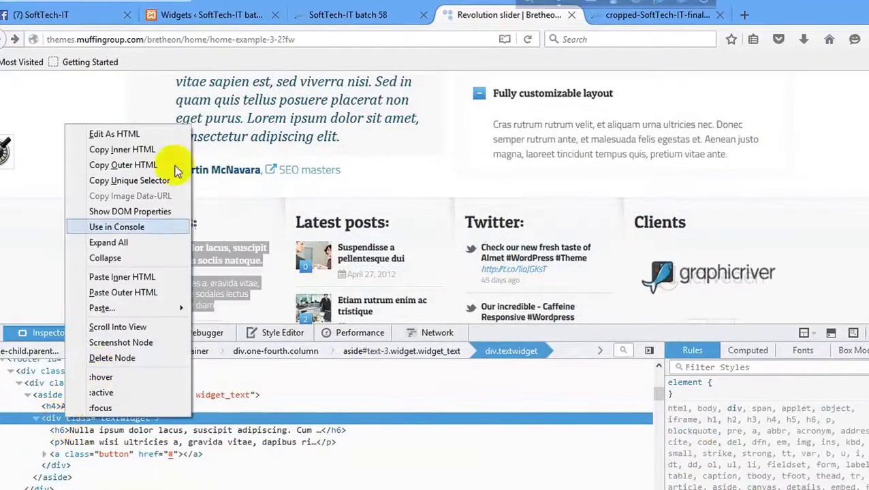
pyautogui.click(113, 134)
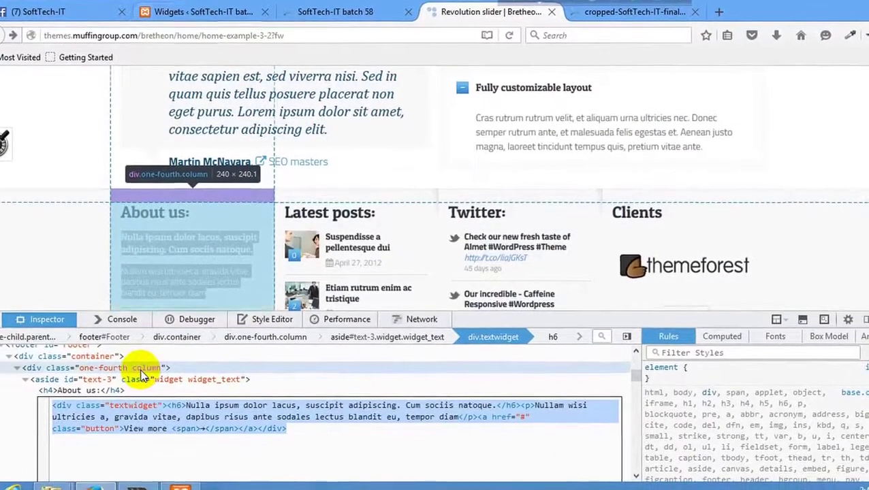
# - Paste the copied textwidget HTML into the content of the Footer area #1 Text widget and save the widget
pyautogui.click(204, 12)
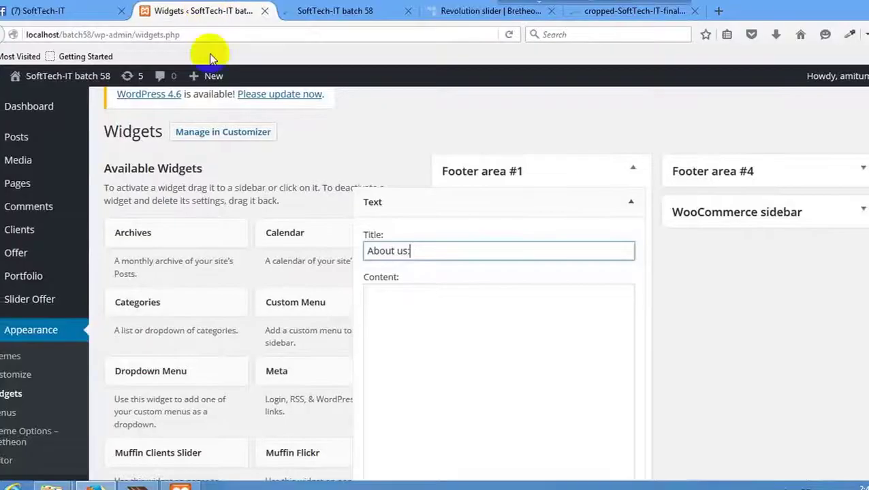
pyautogui.click(452, 291)
pyautogui.hotkey('ctrl', 'v')
pyautogui.scroll(-5, 770, 347)
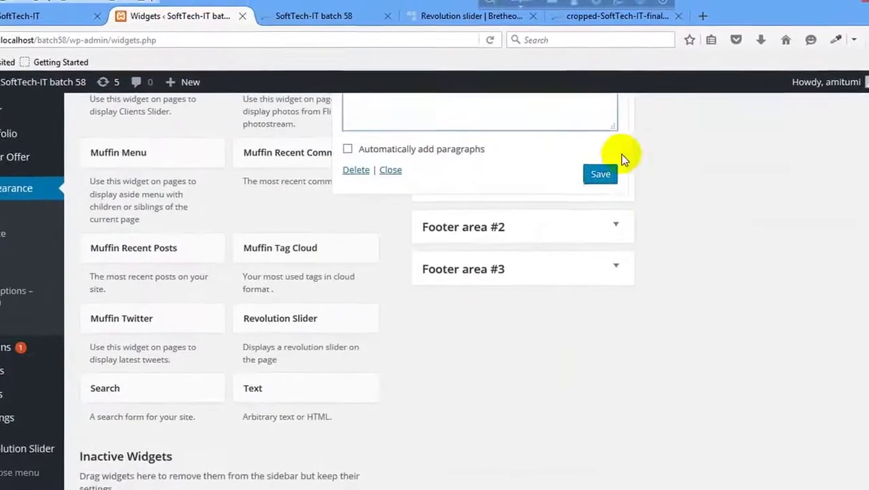
pyautogui.click(589, 177)
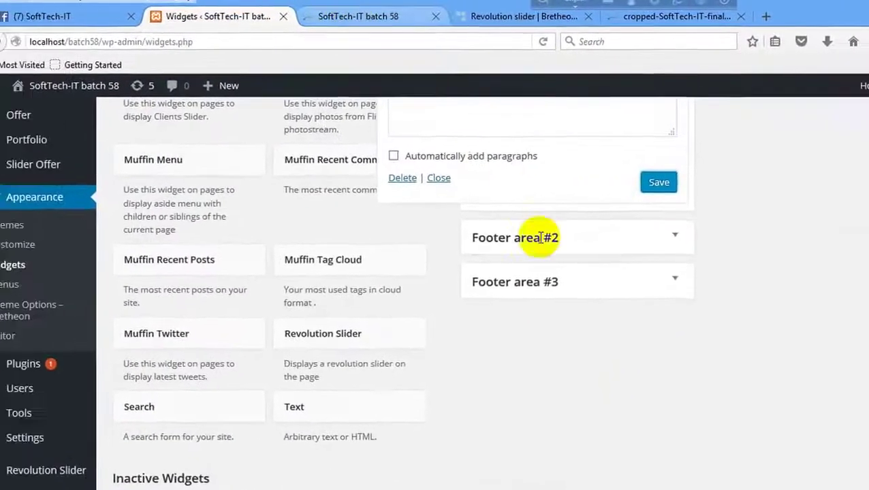
# - Reload the live homepage and view the About us widget in its footer
pyautogui.hotkey('ctrl', 'Tab')
pyautogui.rightClick(324, 264)
pyautogui.click(397, 277)
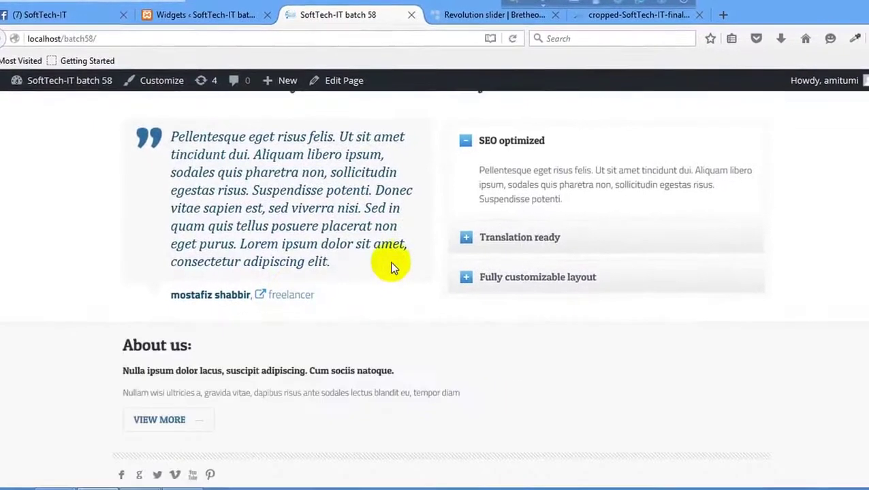
pyautogui.scroll(-2, 340, 273)
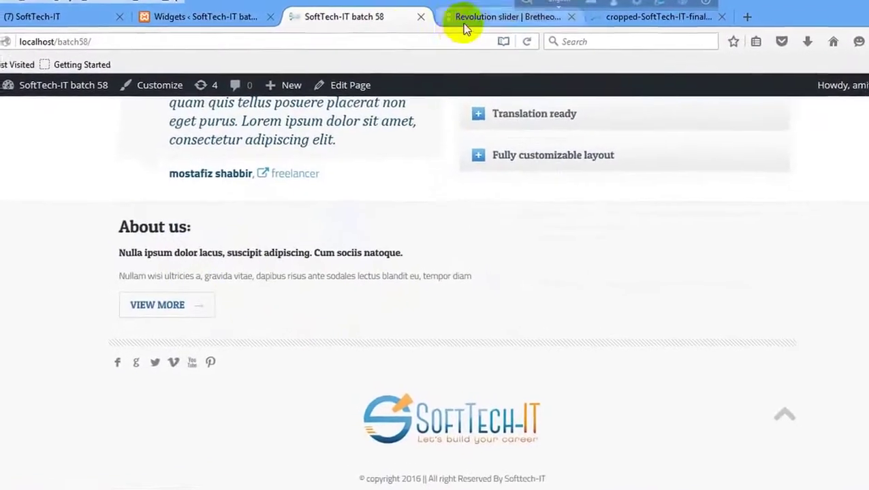
# - Compare the site's footer with the demo page's footer columns and examine the Latest posts column
pyautogui.click(442, 16)
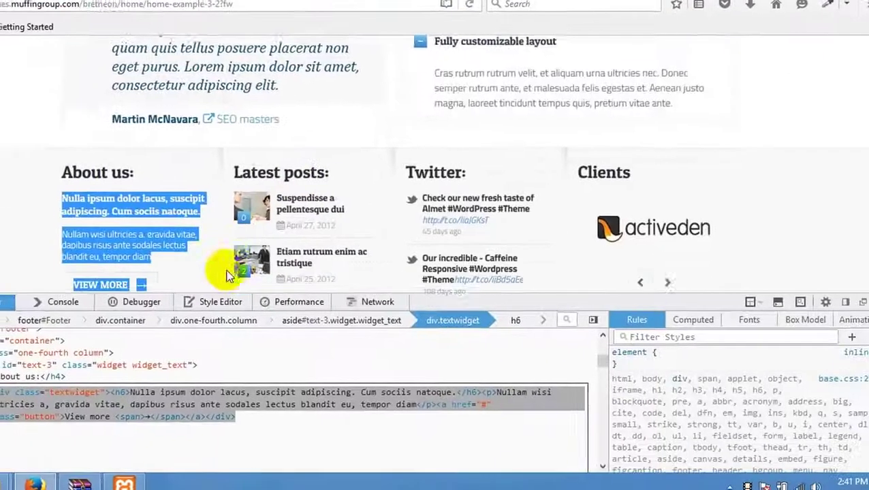
pyautogui.scroll(-2, 227, 275)
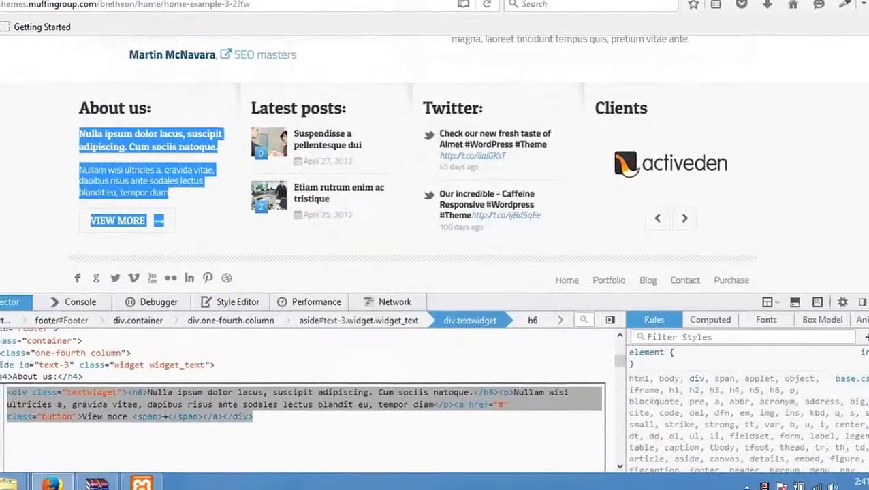
pyautogui.click(326, 5)
pyautogui.click(203, 17)
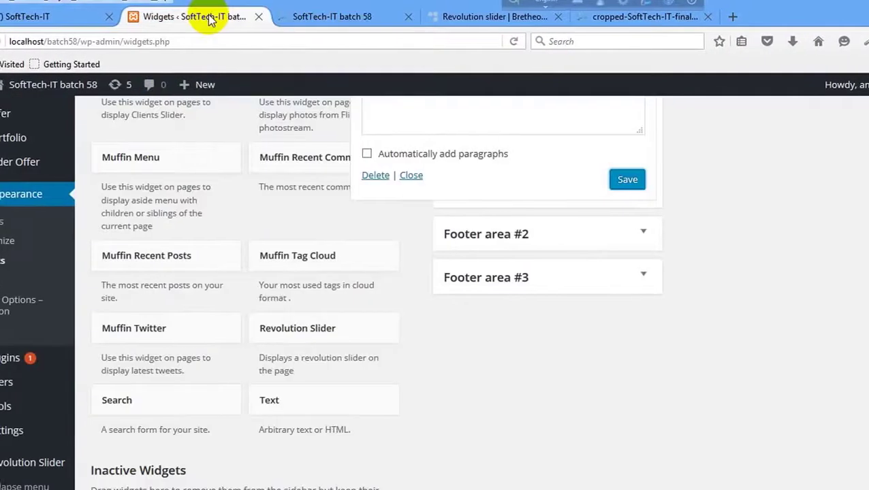
pyautogui.click(407, 17)
pyautogui.click(483, 16)
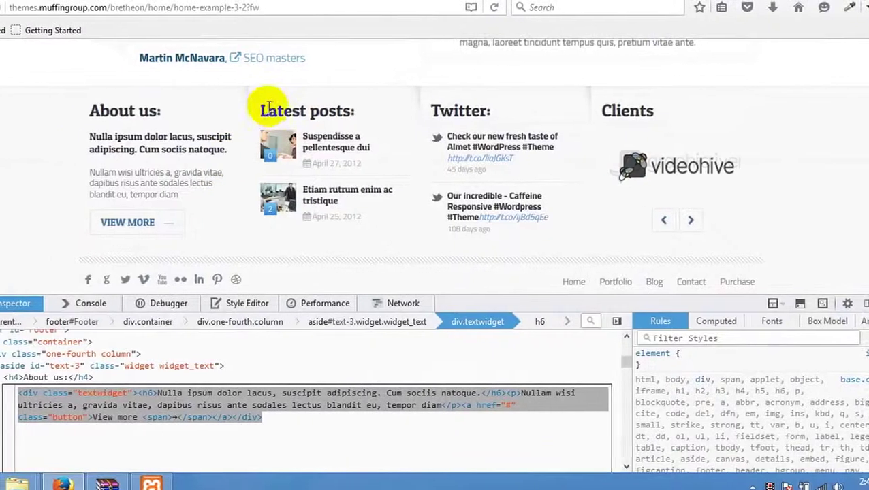
pyautogui.moveTo(253, 109); pyautogui.dragTo(368, 110)
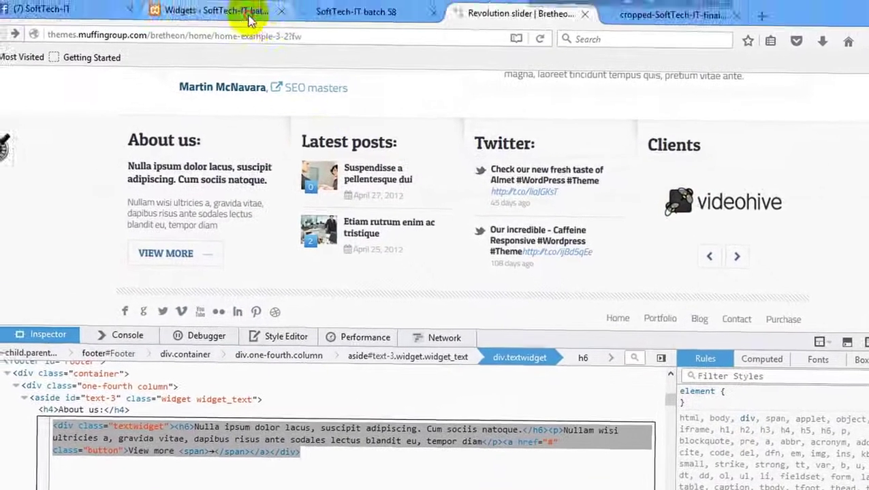
# - Collapse the Text widget in Footer area #1 and add the Muffin Recent Posts widget to Footer area #2
pyautogui.click(287, 15)
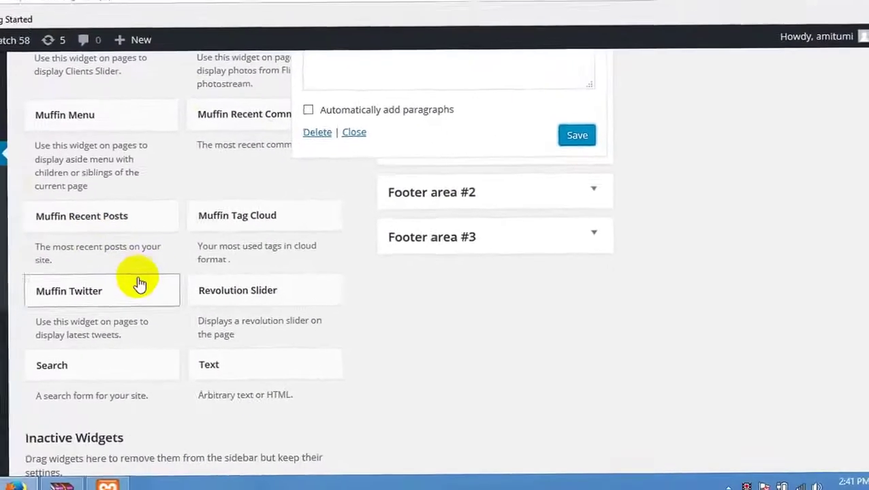
pyautogui.scroll(5, 378, 238)
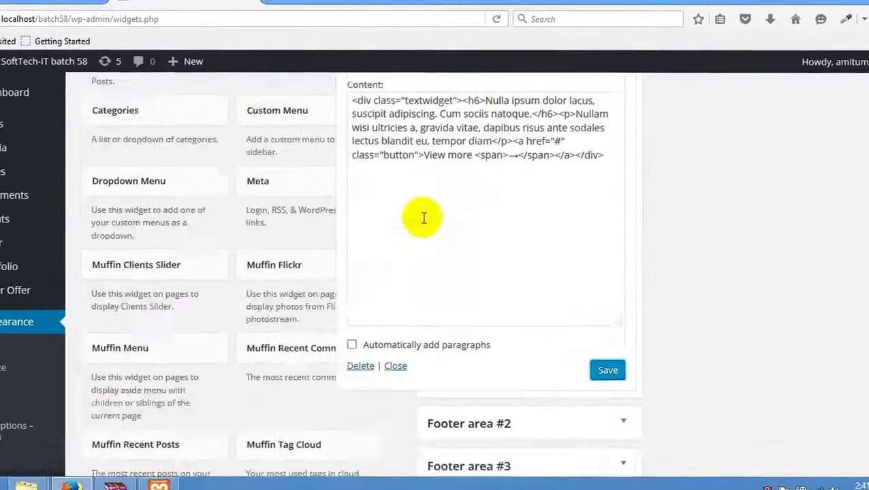
pyautogui.click(624, 112)
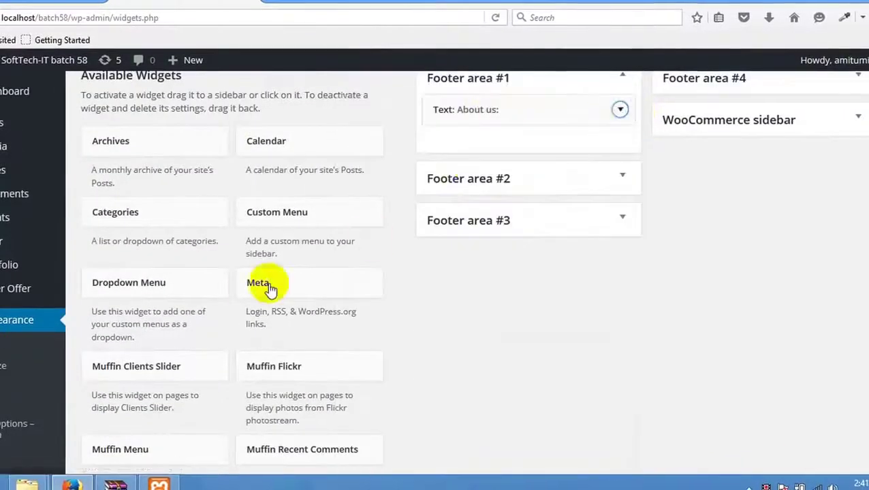
pyautogui.scroll(-3, 252, 297)
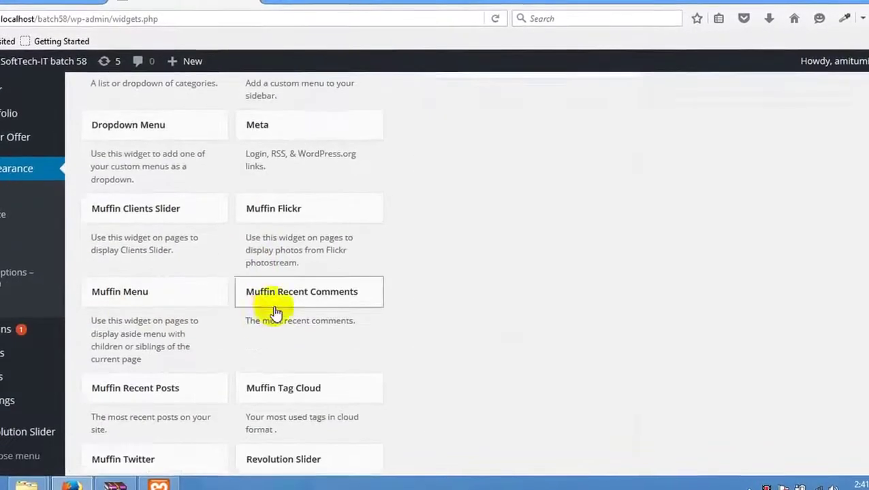
pyautogui.scroll(-2, 276, 313)
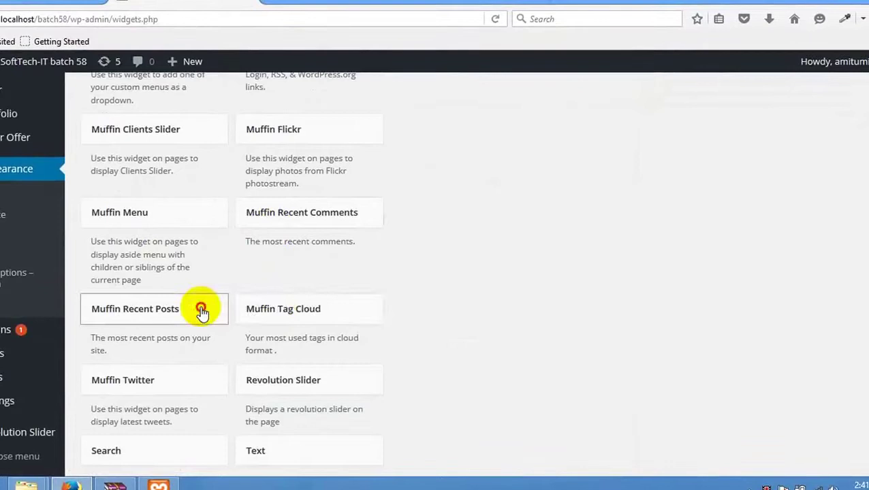
pyautogui.click(201, 311)
pyautogui.scroll(-2, 171, 315)
pyautogui.click(173, 326)
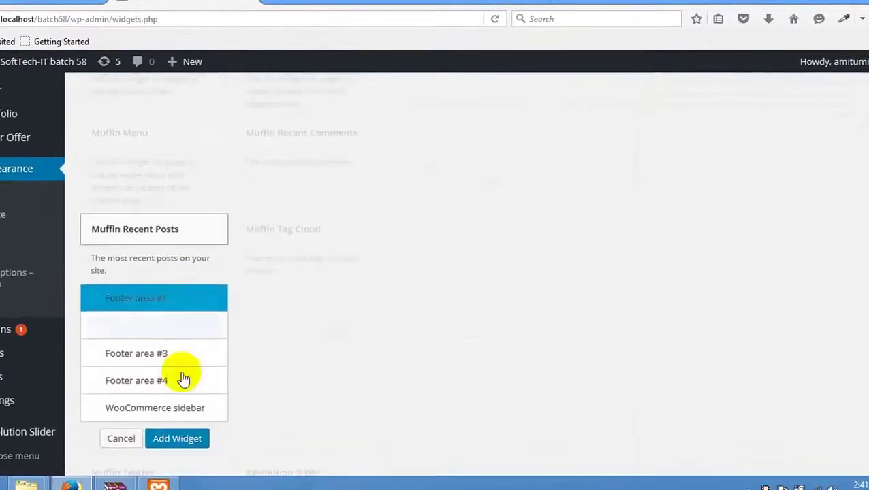
pyautogui.click(181, 443)
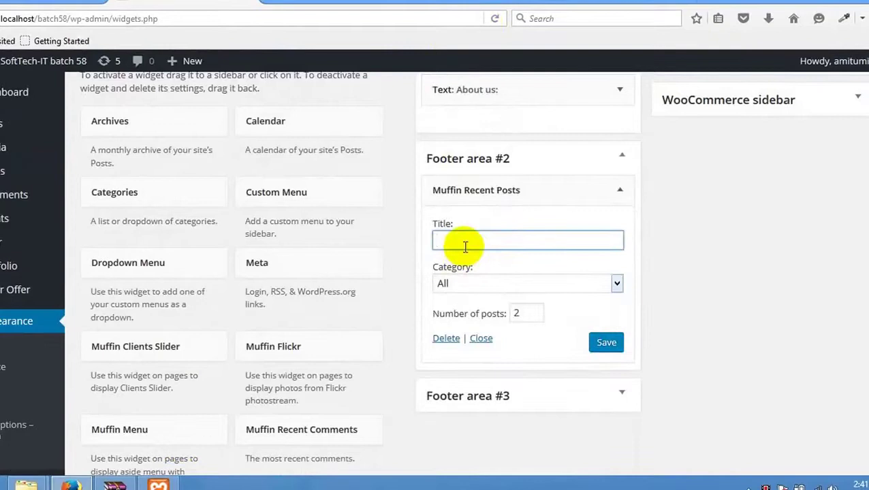
# - Title the Muffin Recent Posts widget "Latest Post", keep category All with 2 posts, and save it
pyautogui.click(465, 246)
pyautogui.write('Latest Post')
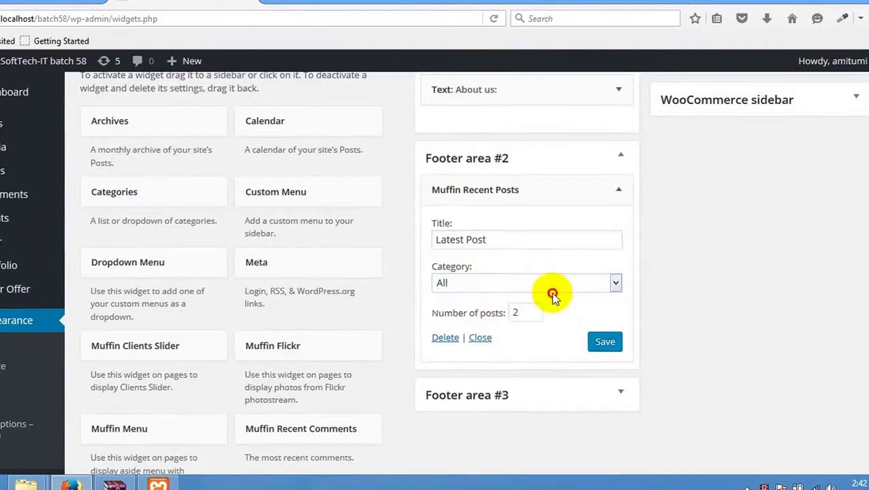
pyautogui.click(527, 314)
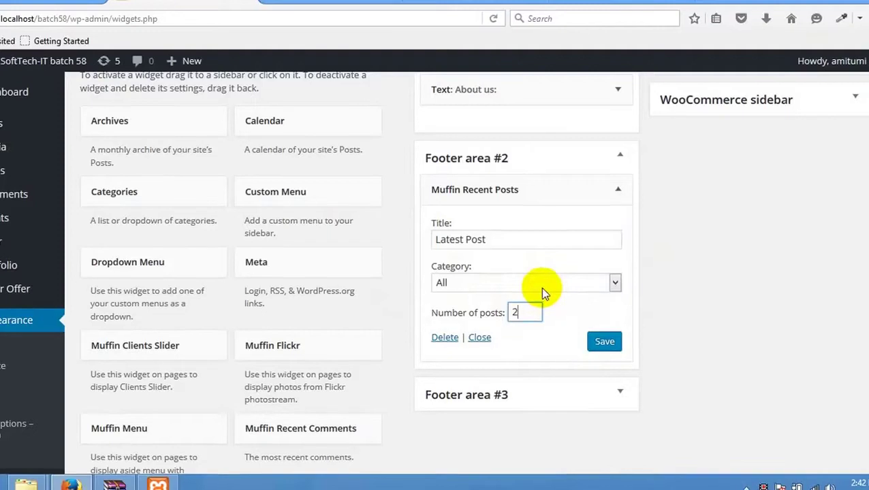
pyautogui.click(514, 282)
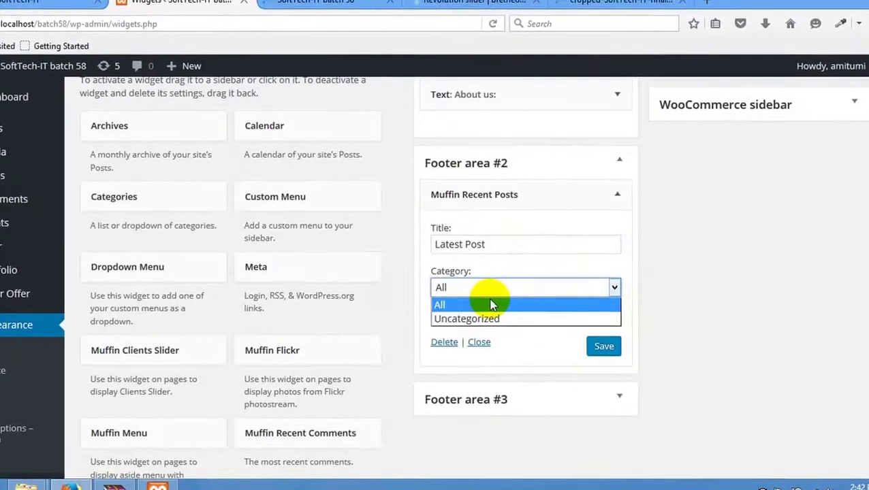
pyautogui.click(477, 306)
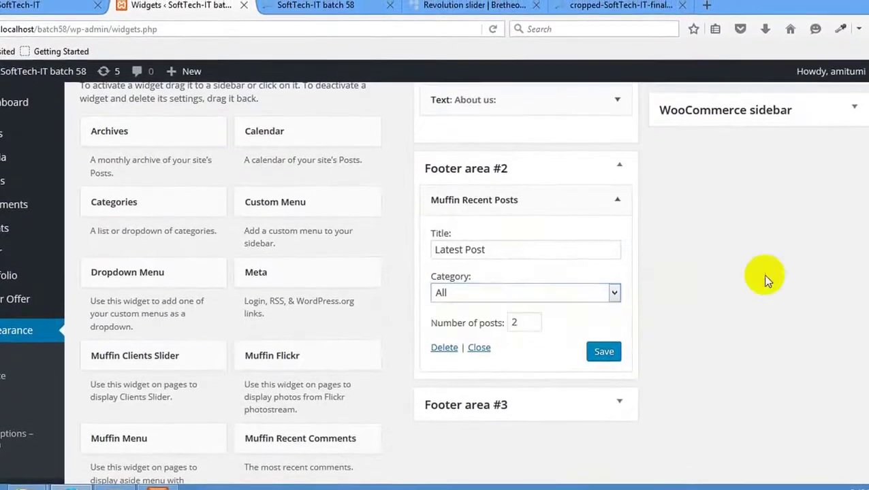
pyautogui.click(604, 348)
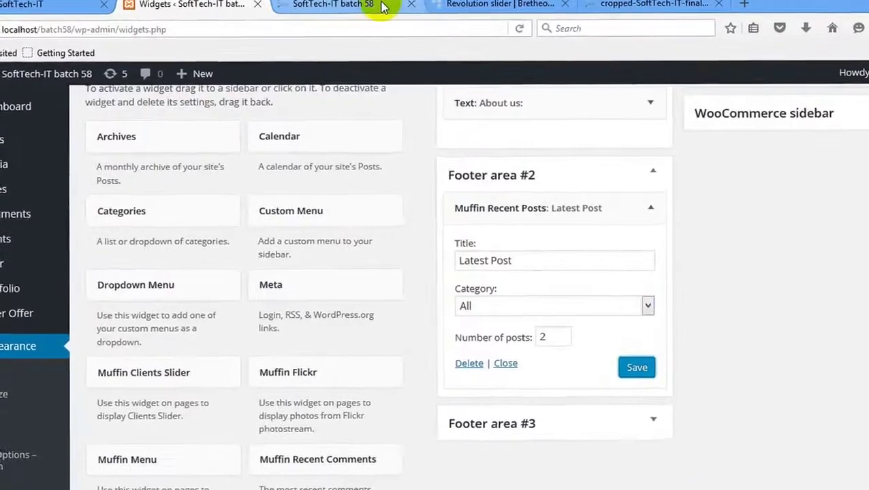
# - Reload the live homepage and view the Latest Post column in its footer
pyautogui.click(381, 6)
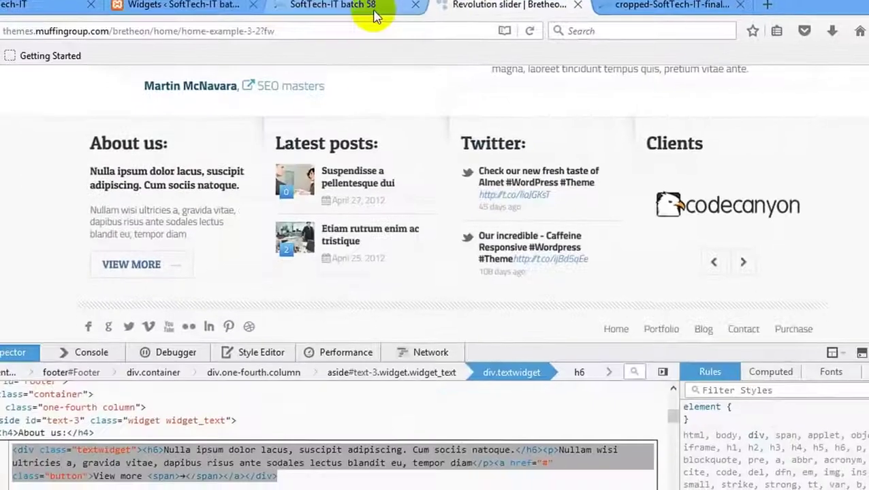
pyautogui.click(371, 8)
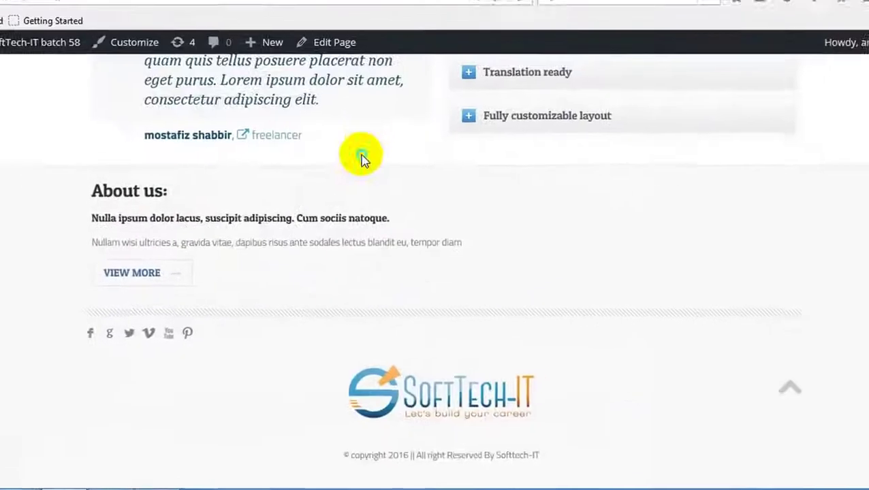
pyautogui.rightClick(394, 166)
pyautogui.click(437, 204)
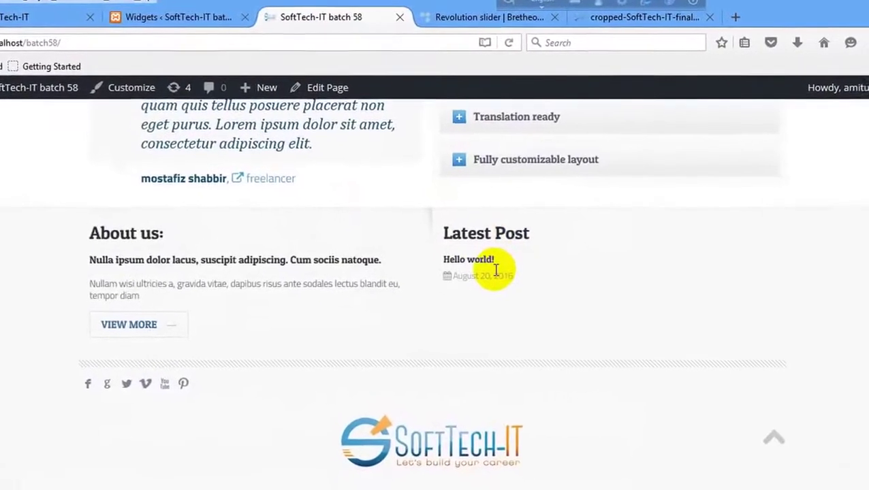
# - Copy the "Twitter:" heading from the demo page's footer
pyautogui.click(476, 17)
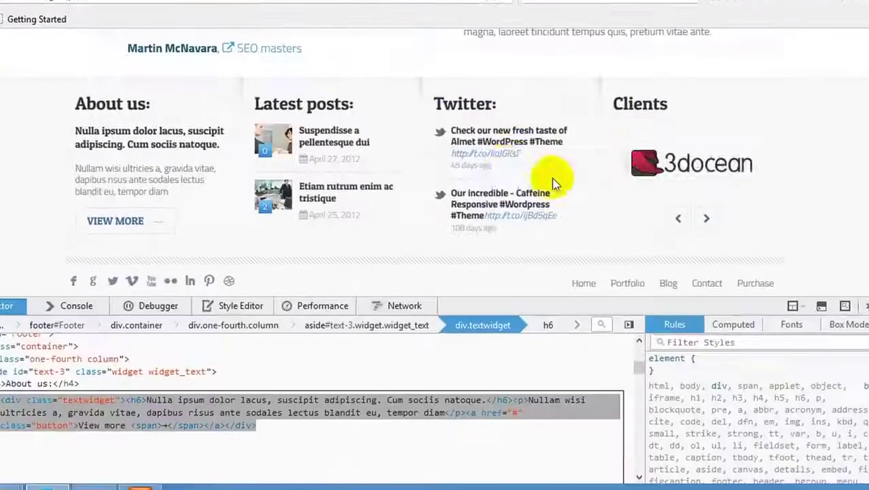
pyautogui.moveTo(496, 103); pyautogui.dragTo(437, 104)
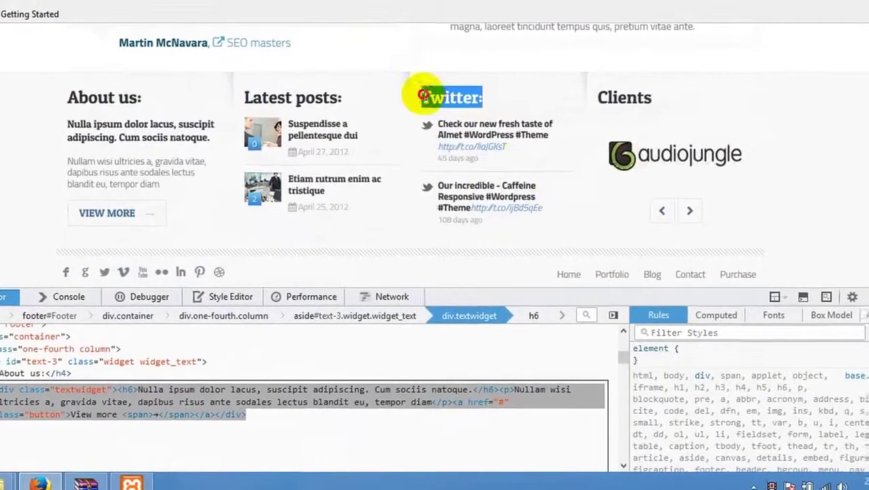
pyautogui.rightClick(423, 101)
pyautogui.click(450, 111)
# - Return to the site's widgets and add the Muffin Twitter widget to Footer area #3
pyautogui.hotkey('ctrl', 'Tab')
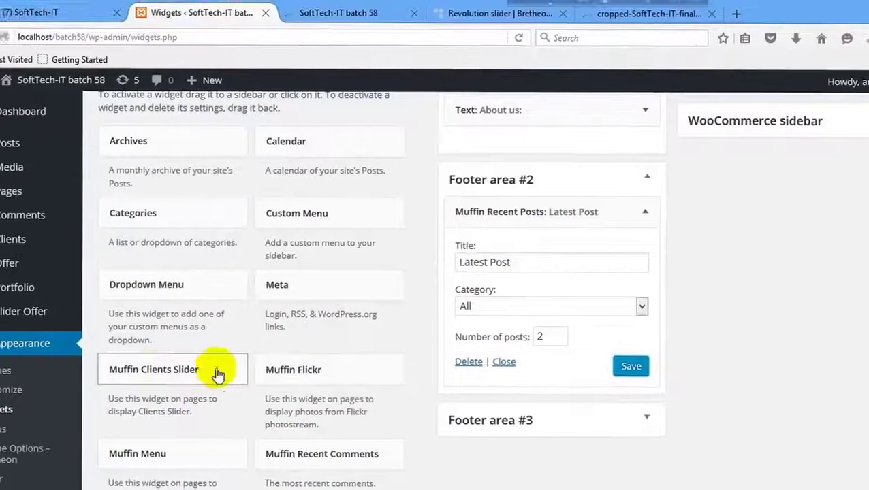
pyautogui.scroll(-5, 191, 342)
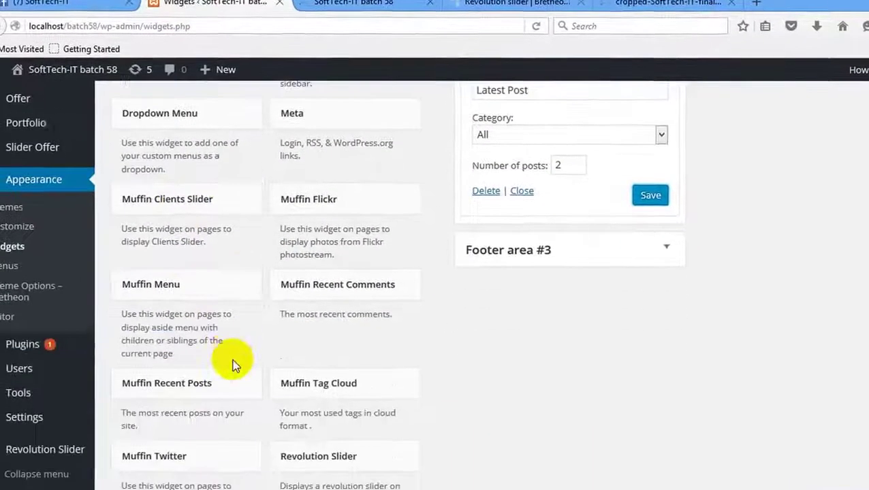
pyautogui.scroll(-2, 218, 351)
pyautogui.scroll(-2, 203, 358)
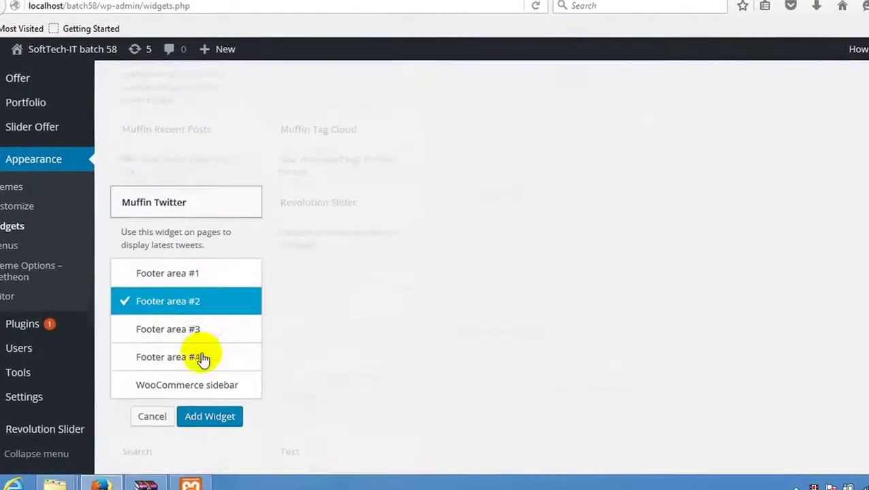
pyautogui.click(198, 326)
pyautogui.press('Return')
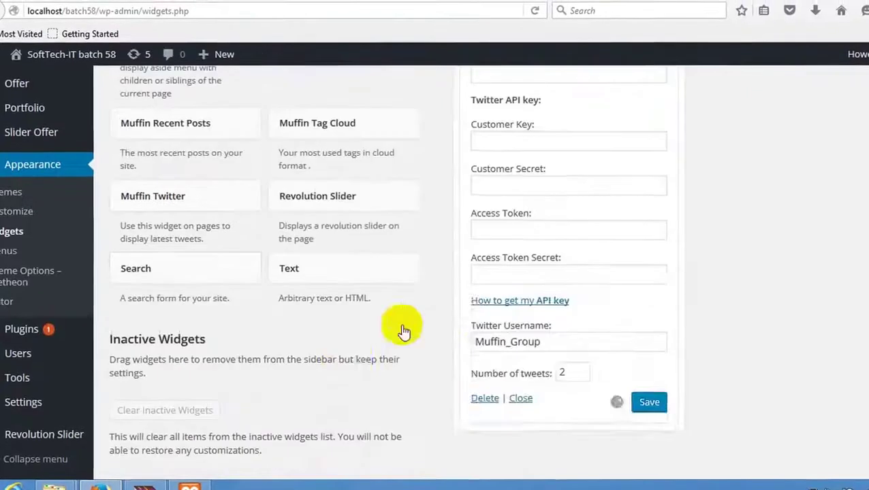
# - Title the Muffin Twitter widget "Twitter:" and save it with blank API key fields and the Muffin_Group username
pyautogui.scroll(2, 538, 296)
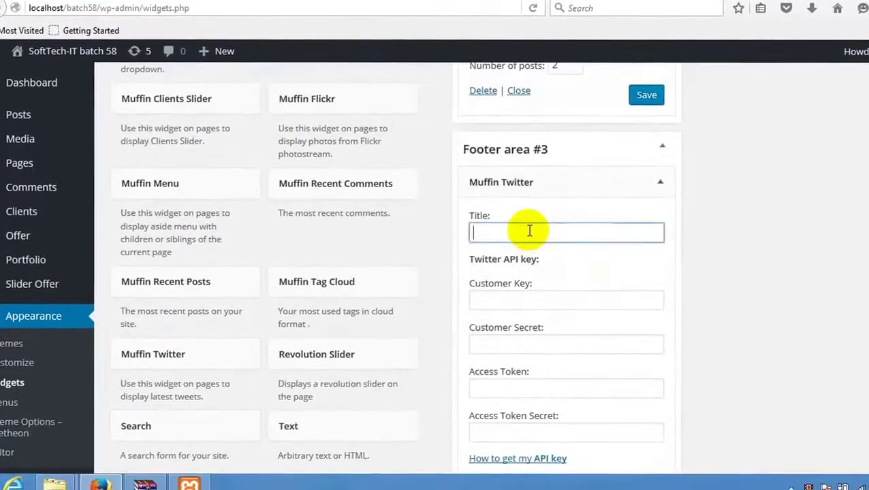
pyautogui.write('Twitter:')
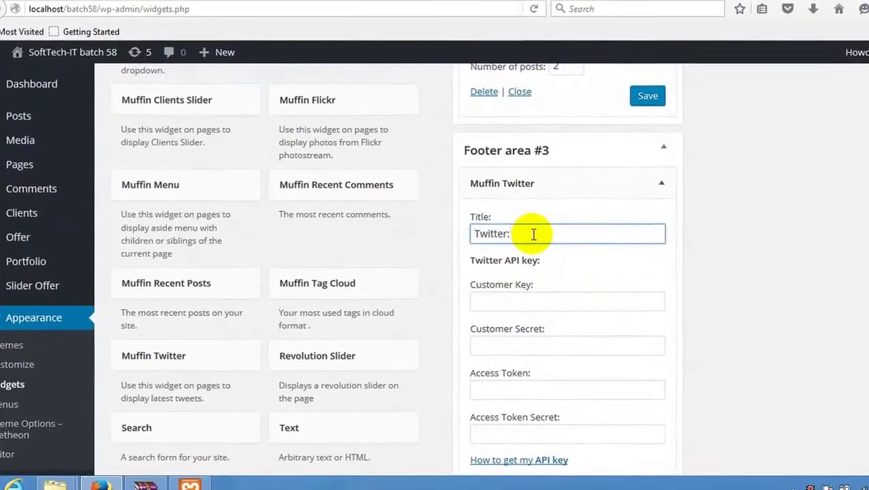
pyautogui.click(519, 308)
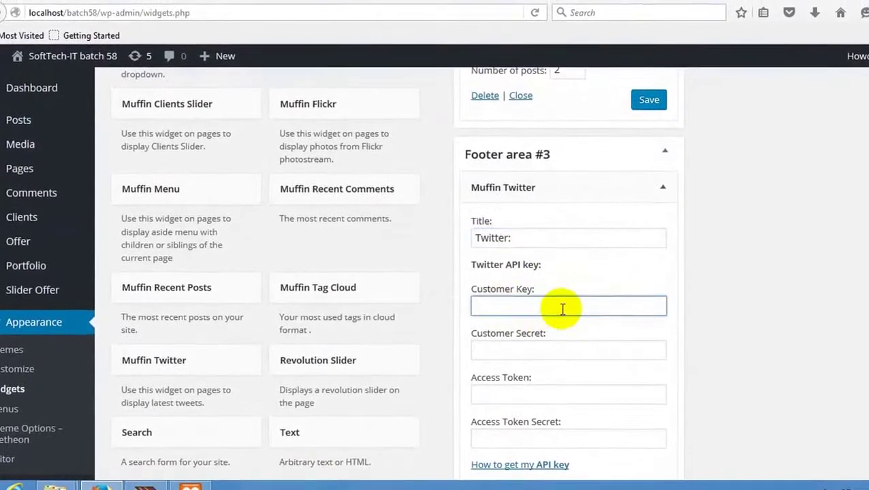
pyautogui.click(522, 352)
pyautogui.scroll(-2, 527, 363)
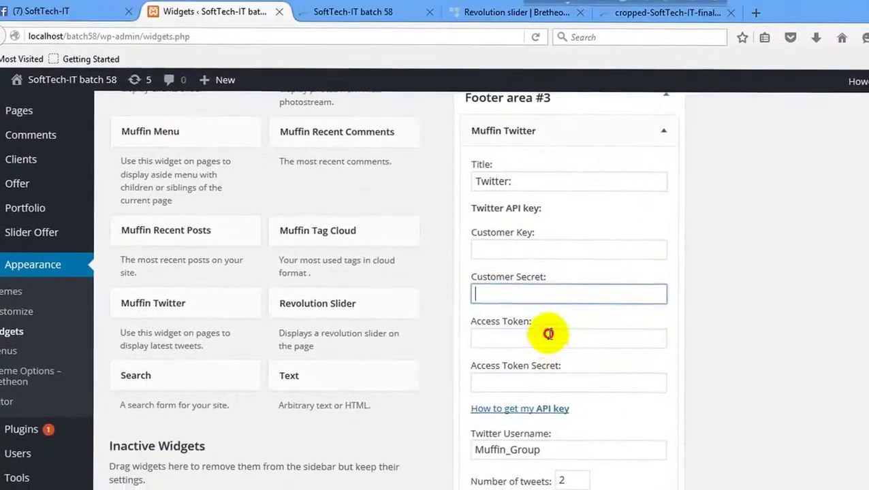
pyautogui.click(538, 393)
pyautogui.click(529, 437)
pyautogui.scroll(-3, 527, 368)
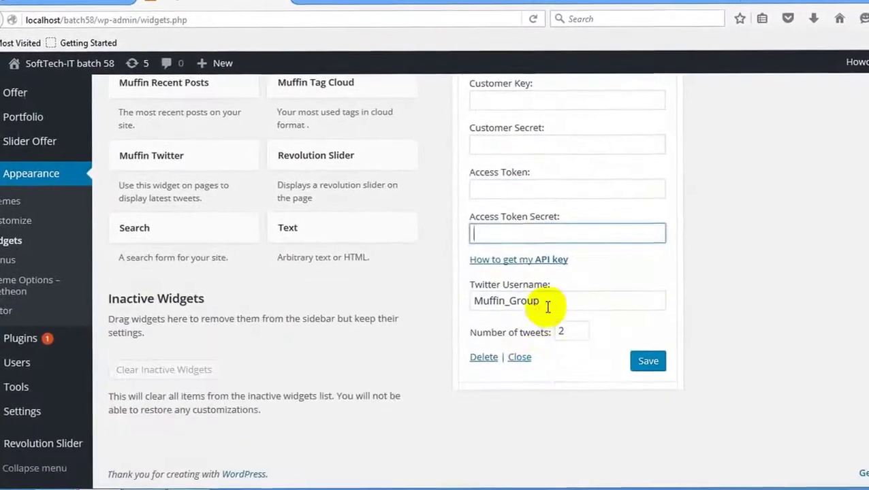
pyautogui.click(552, 301)
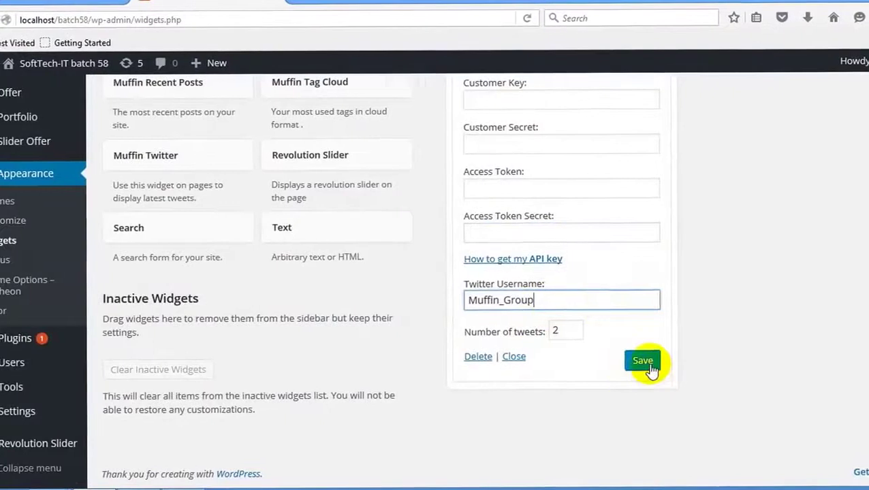
# - Reload the live homepage and check its footer for the Twitter column
pyautogui.click(412, 4)
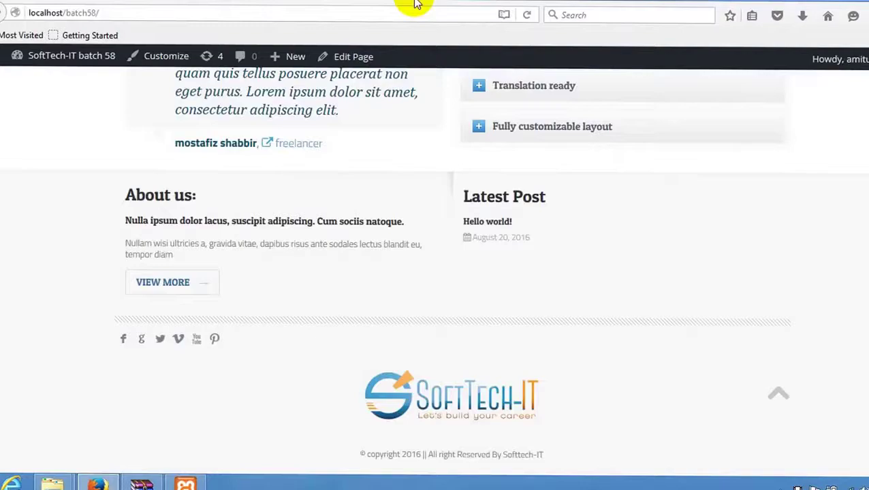
pyautogui.rightClick(361, 221)
pyautogui.click(443, 230)
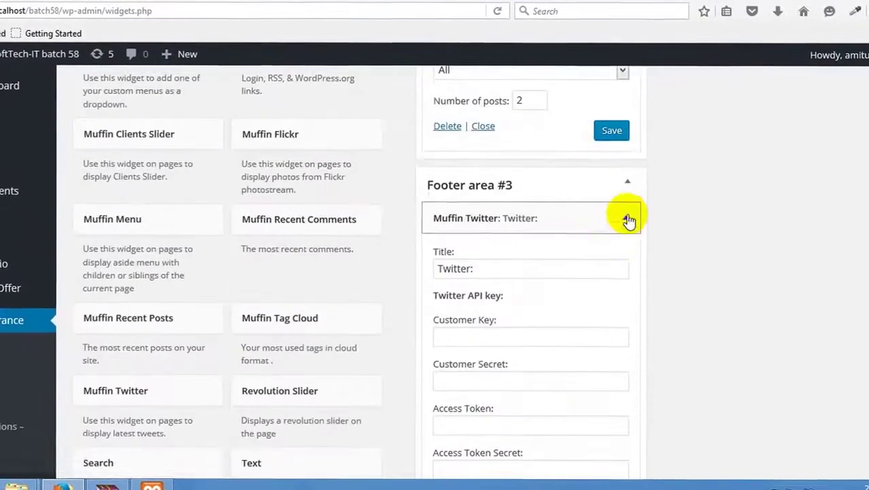
# - Collapse the Muffin Twitter widget in Footer area #3 and review the footer areas
pyautogui.click(627, 219)
pyautogui.scroll(15, 531, 274)
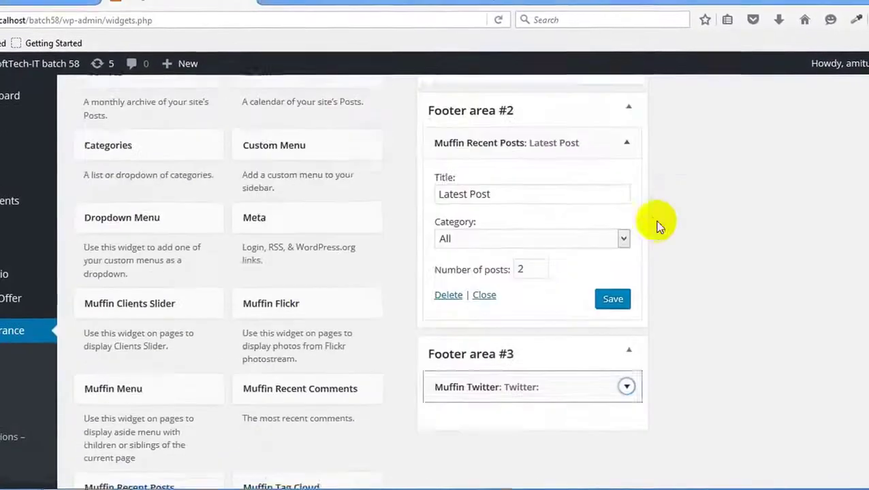
pyautogui.scroll(-3, 557, 205)
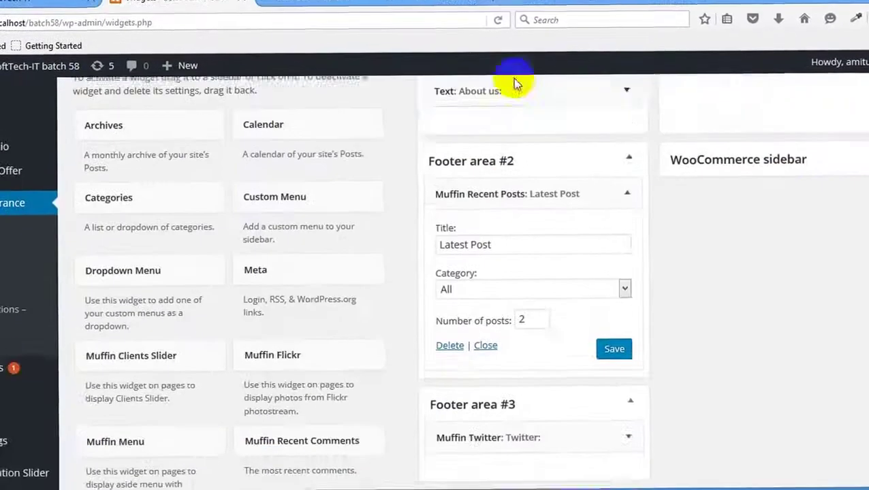
# - Copy the "Clients" heading from the demo page's footer
pyautogui.click(476, 6)
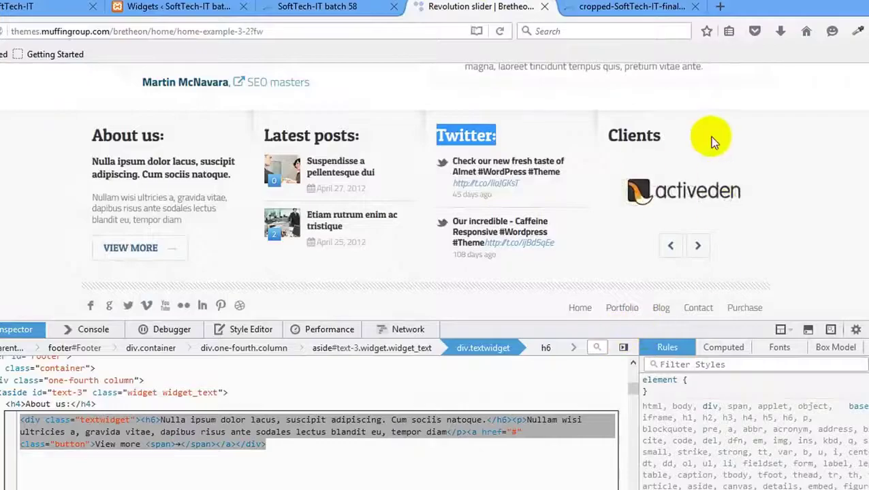
pyautogui.moveTo(712, 141); pyautogui.dragTo(633, 143)
pyautogui.rightClick(619, 143)
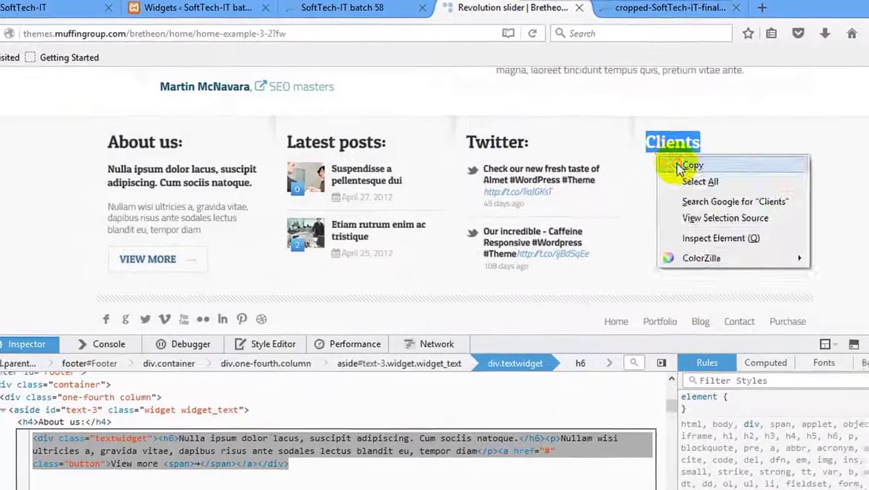
pyautogui.click(650, 159)
# - Return to the Widgets admin page and add a Muffin Clients Slider widget to Footer area #4
pyautogui.click(178, 6)
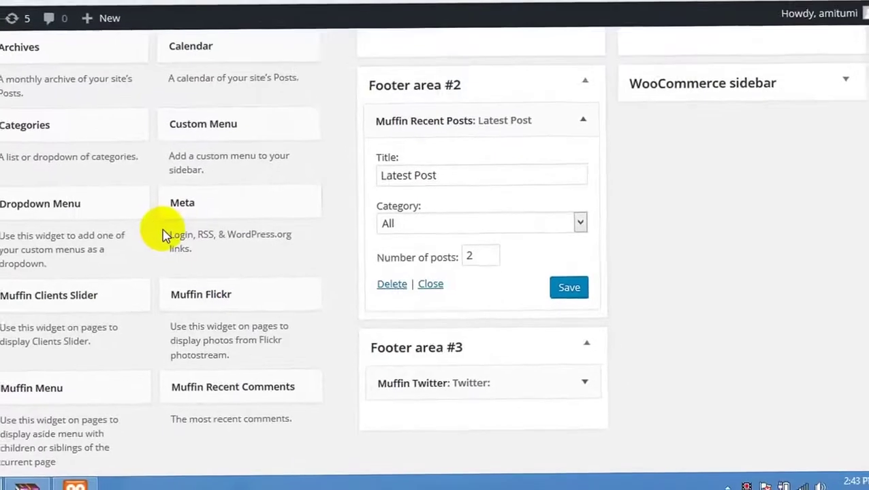
pyautogui.scroll(-5, 175, 243)
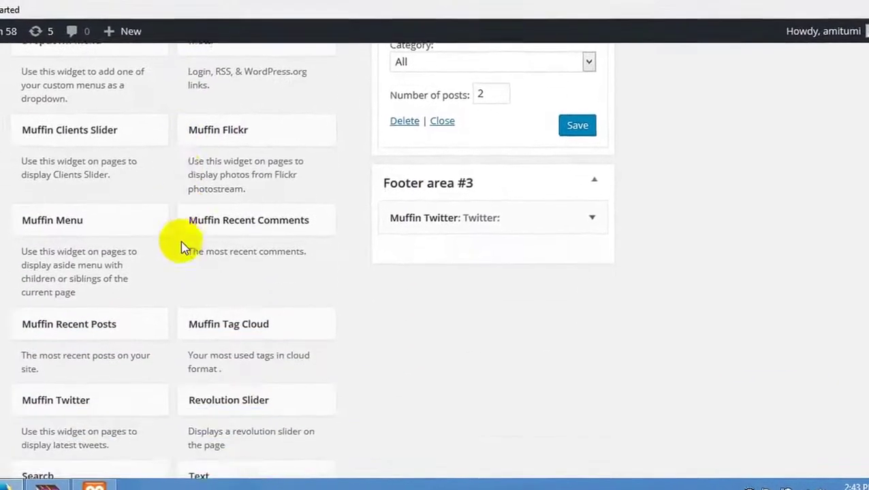
pyautogui.scroll(-1, 183, 248)
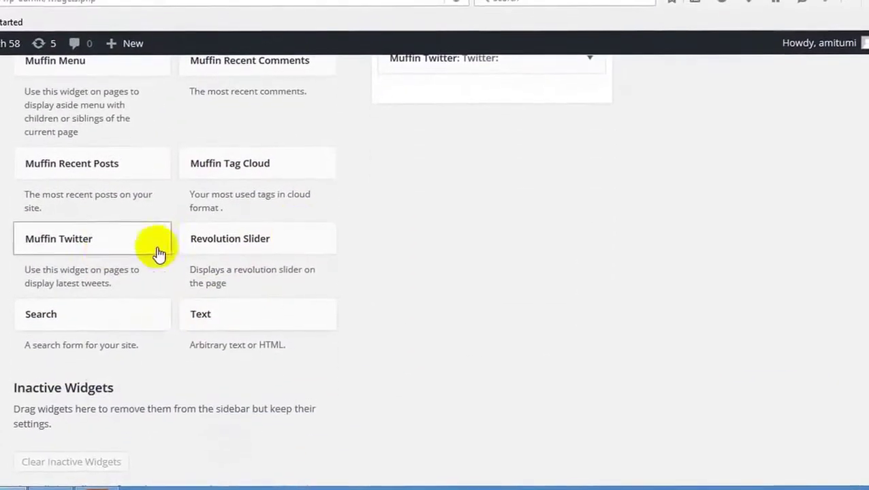
pyautogui.scroll(2, 102, 170)
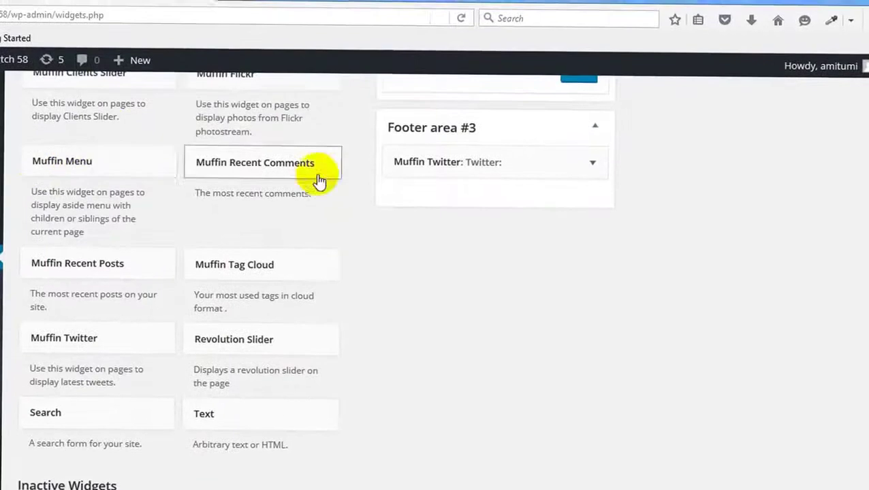
pyautogui.scroll(2, 334, 173)
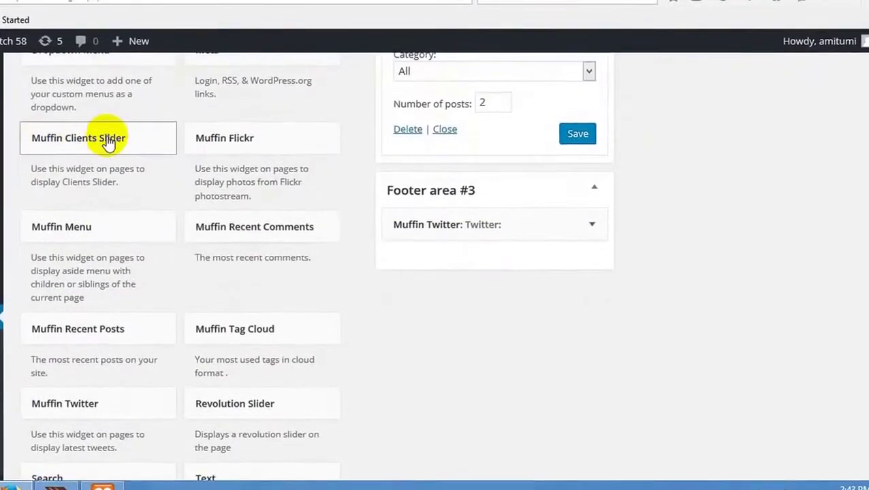
pyautogui.click(108, 139)
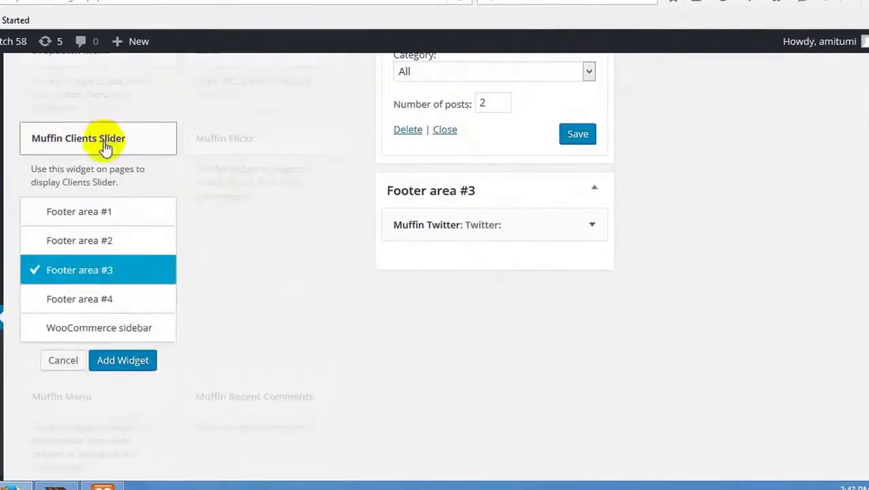
pyautogui.click(95, 300)
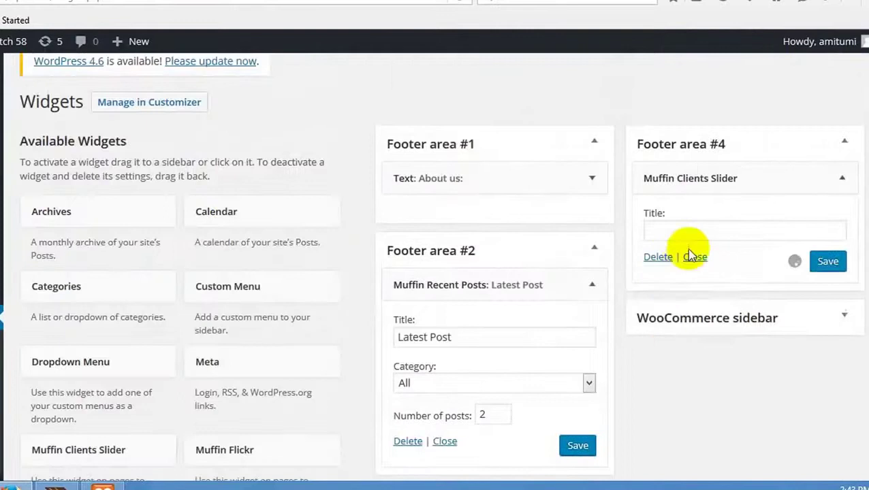
# - Paste "Clients" as the title of the Muffin Clients Slider widget and save it
pyautogui.rightClick(695, 233)
pyautogui.click(721, 294)
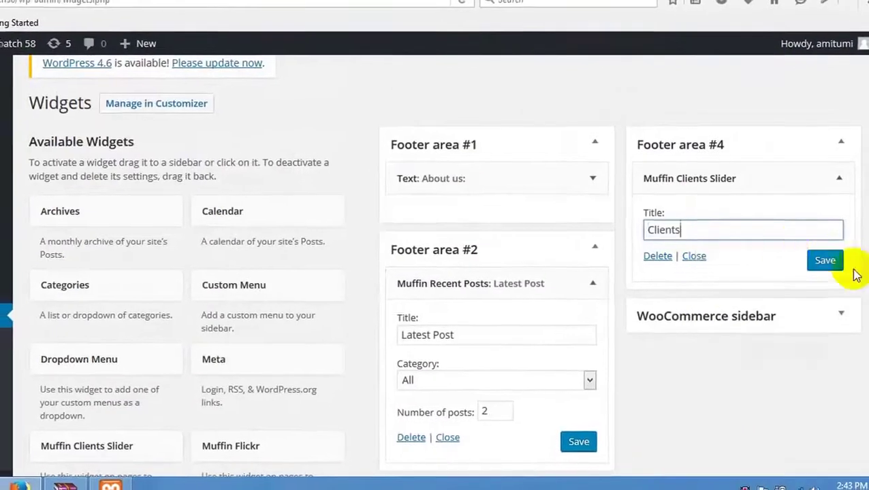
pyautogui.click(825, 262)
# - Reload the live homepage and compare its footer's Clients column with the demo page's footer
pyautogui.click(217, 4)
pyautogui.rightClick(323, 141)
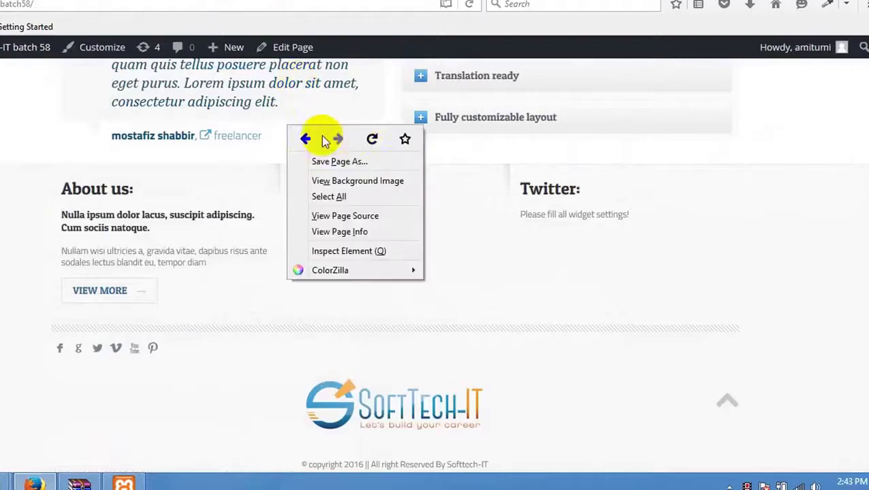
pyautogui.click(358, 138)
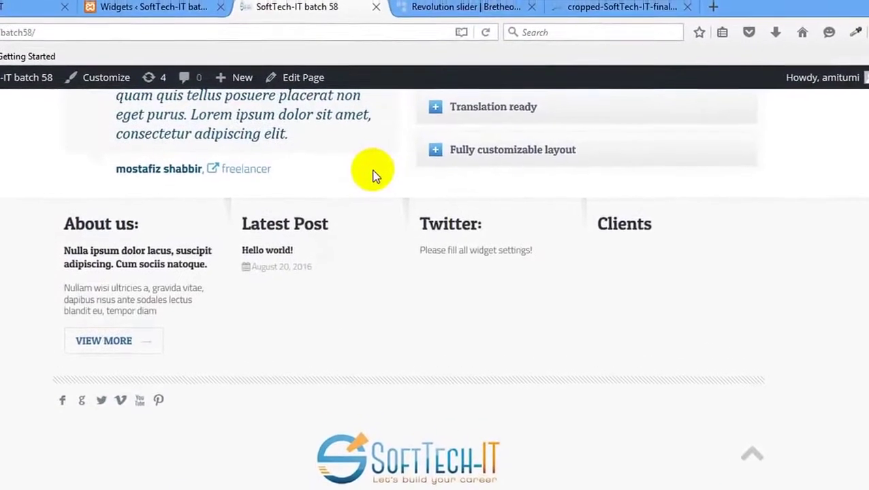
pyautogui.click(485, 14)
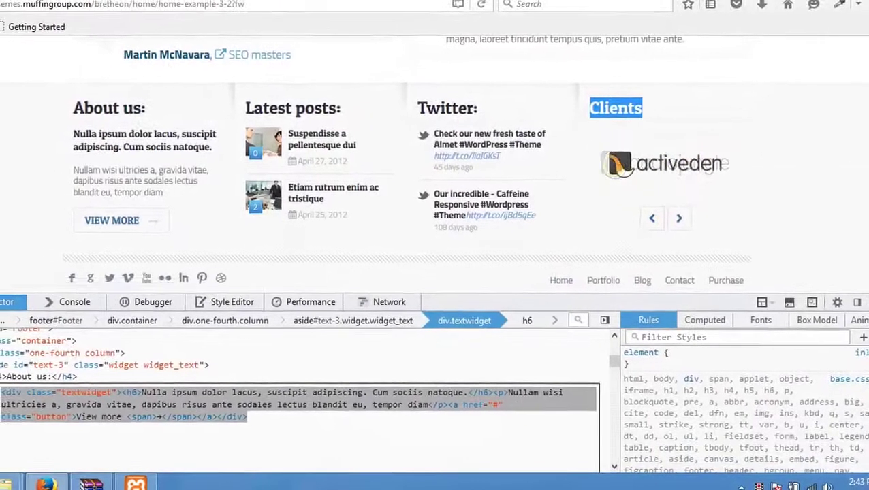
# - Open the Clients section of the WordPress admin and start a new client titled "barak obama"
pyautogui.click(221, 2)
pyautogui.click(203, 1)
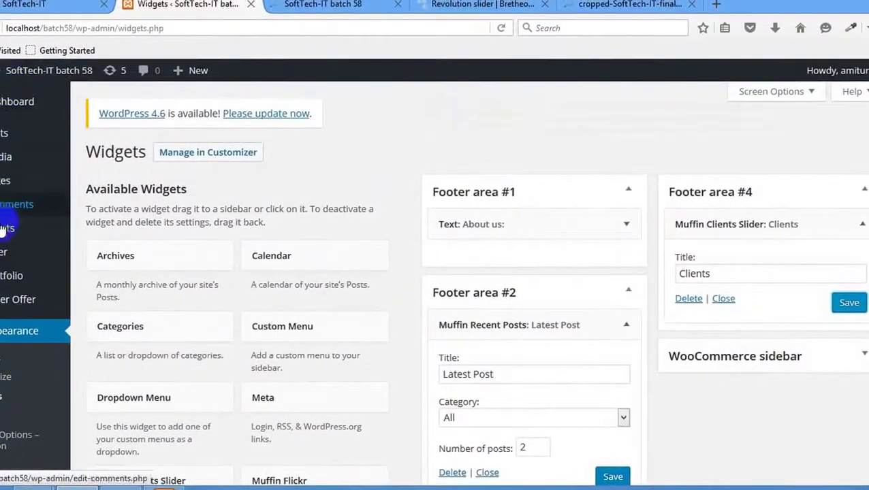
pyautogui.moveTo(55, 240)
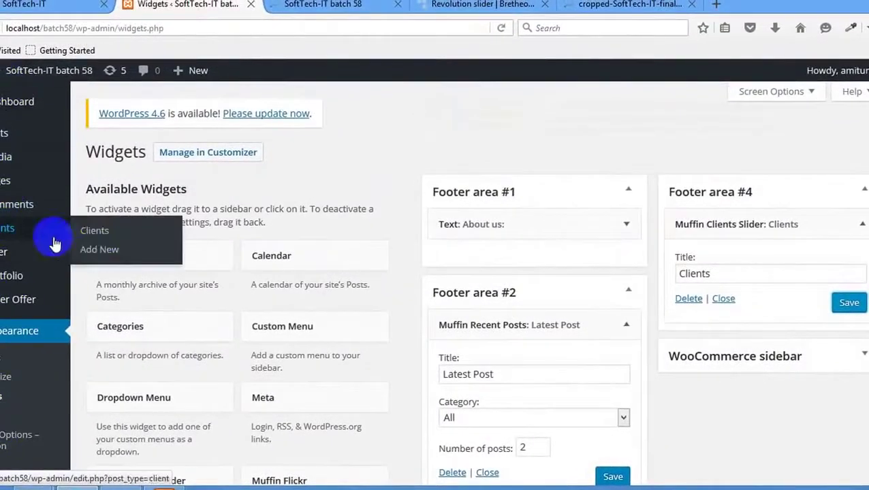
pyautogui.rightClick(101, 248)
pyautogui.click(98, 250)
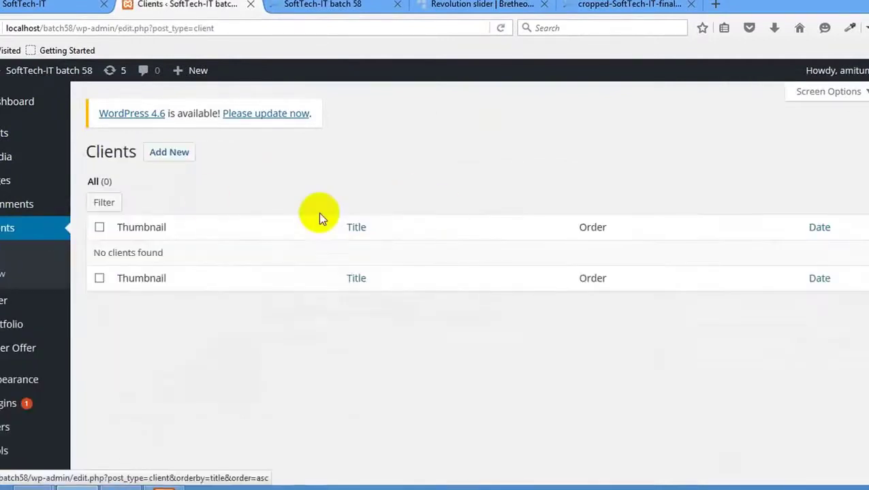
pyautogui.click(154, 151)
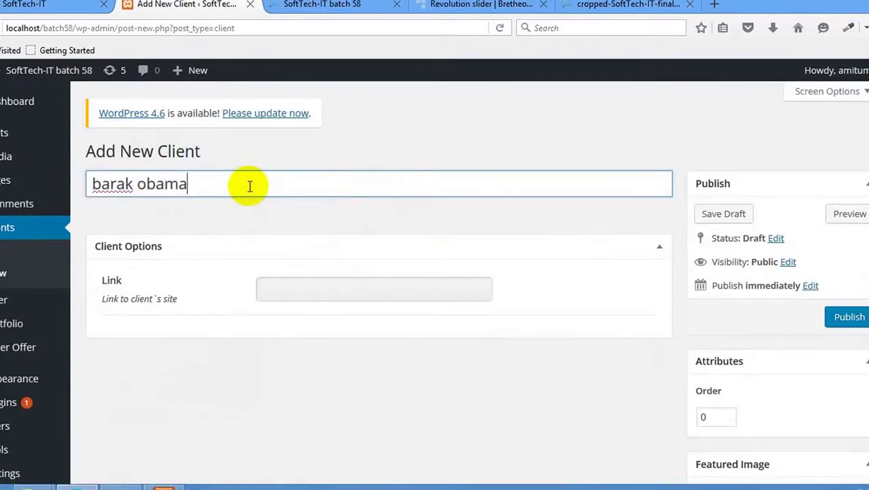
pyautogui.click(308, 292)
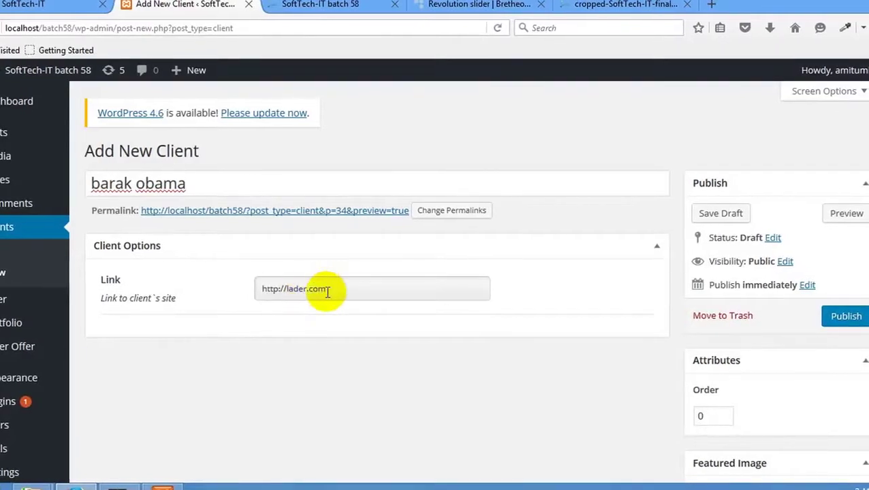
pyautogui.press('Delete')
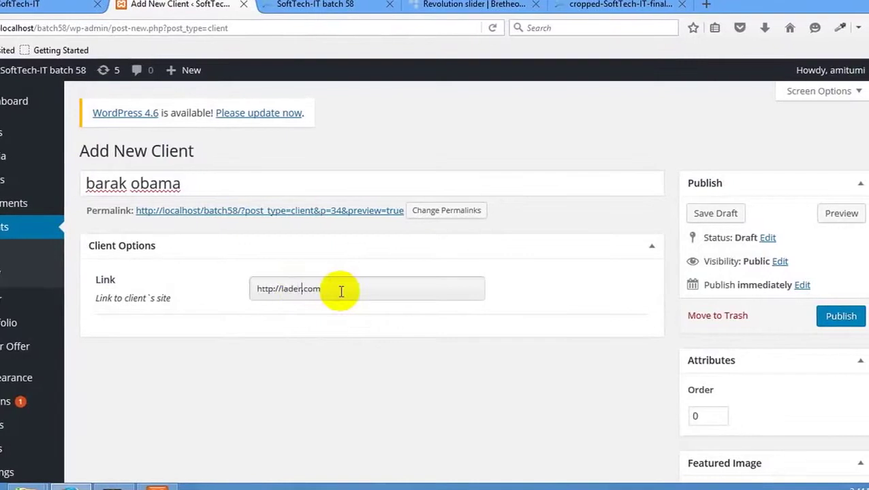
pyautogui.write('n')
pyautogui.click(337, 290)
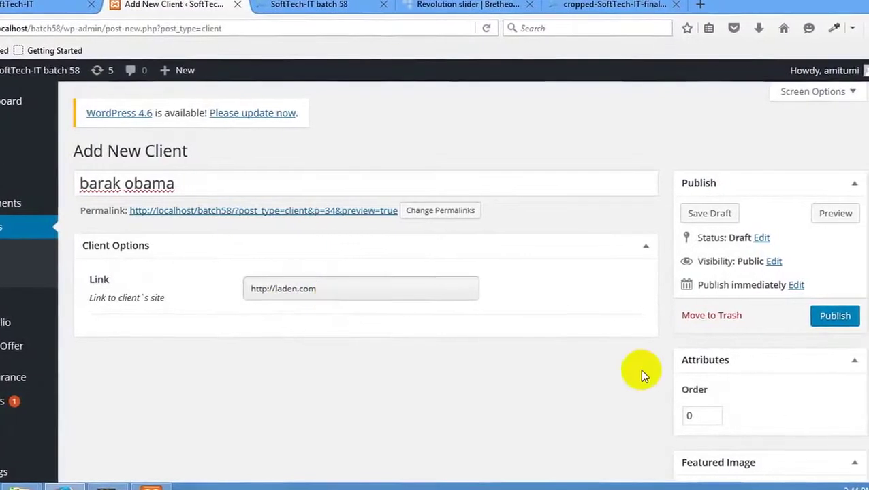
# - Set cropped-SoftTech-IT-final-2.png from the media library as the client's featured image and publish the client
pyautogui.scroll(-2, 681, 378)
pyautogui.click(708, 411)
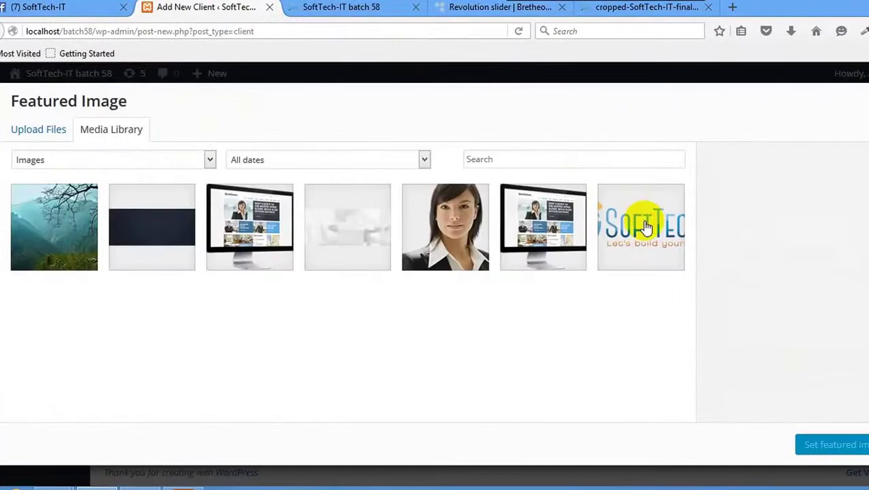
pyautogui.click(646, 227)
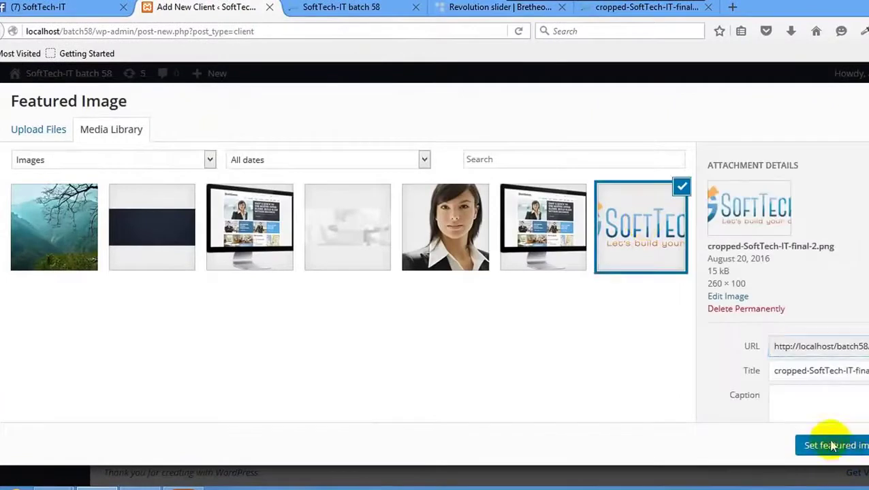
pyautogui.click(832, 446)
pyautogui.click(858, 238)
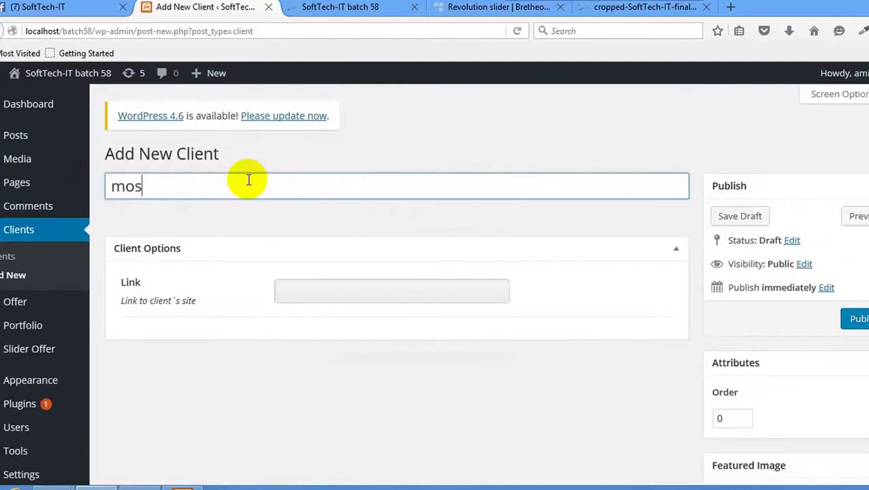
pyautogui.write('of korim')
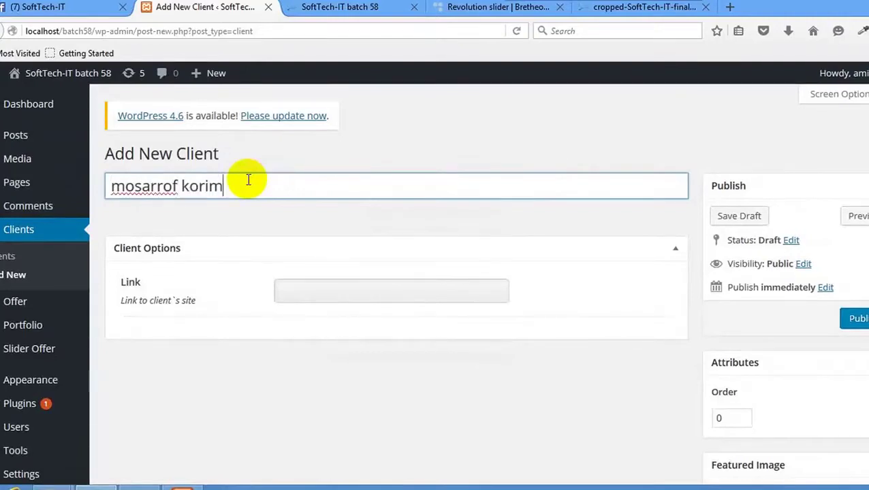
pyautogui.click(307, 287)
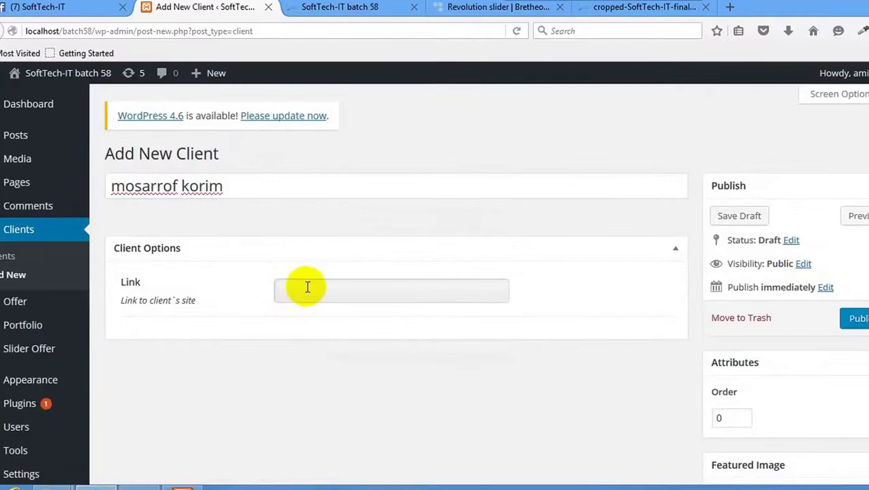
pyautogui.write('http:')
pyautogui.press('Down')
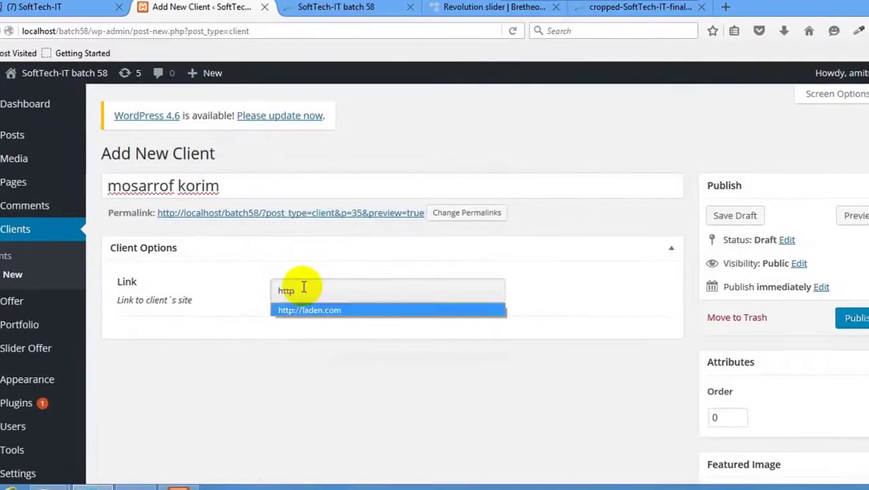
pyautogui.press('Return')
# - Open the featured image picker, and save the demo footer's videohive client logo as client_videohive.png in the Class 7 folder
pyautogui.scroll(-3, 388, 256)
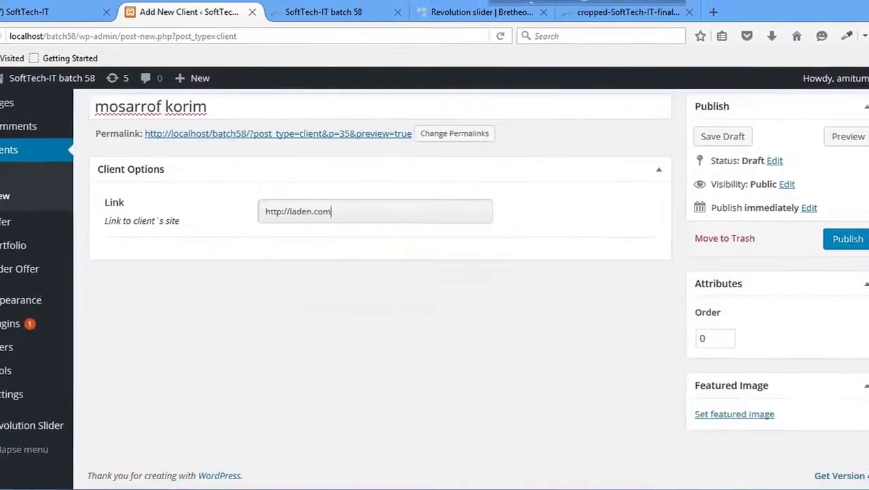
pyautogui.click(738, 413)
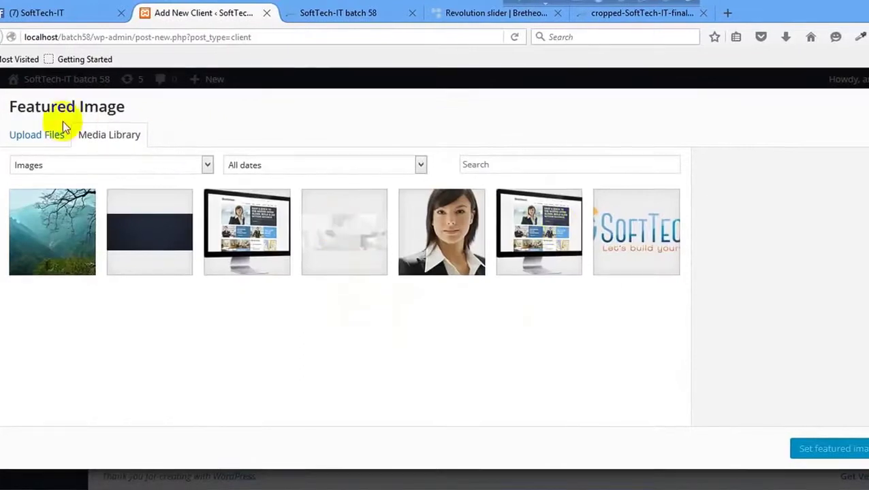
pyautogui.click(651, 13)
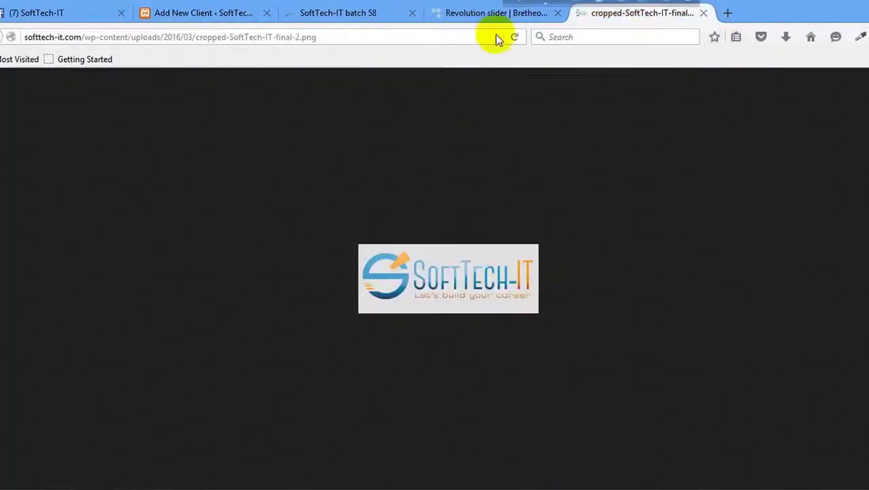
pyautogui.hotkey('ctrl', 'shift', 'Tab')
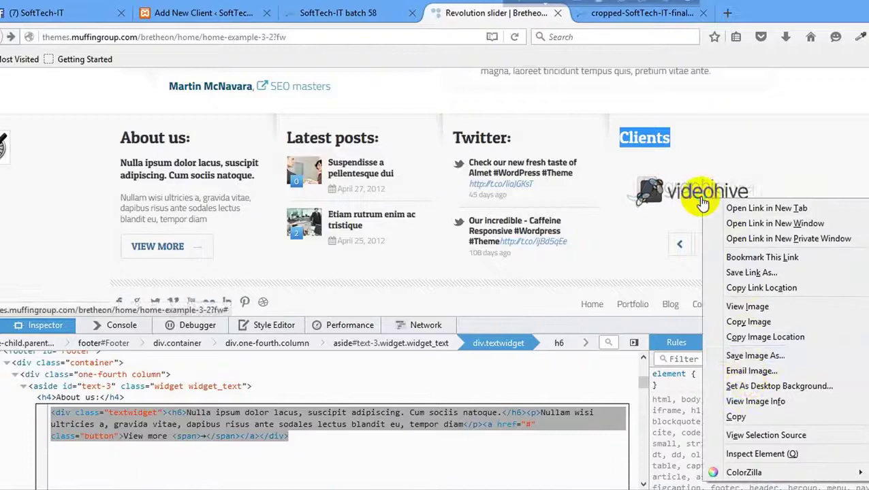
pyautogui.rightClick(700, 201)
pyautogui.click(749, 356)
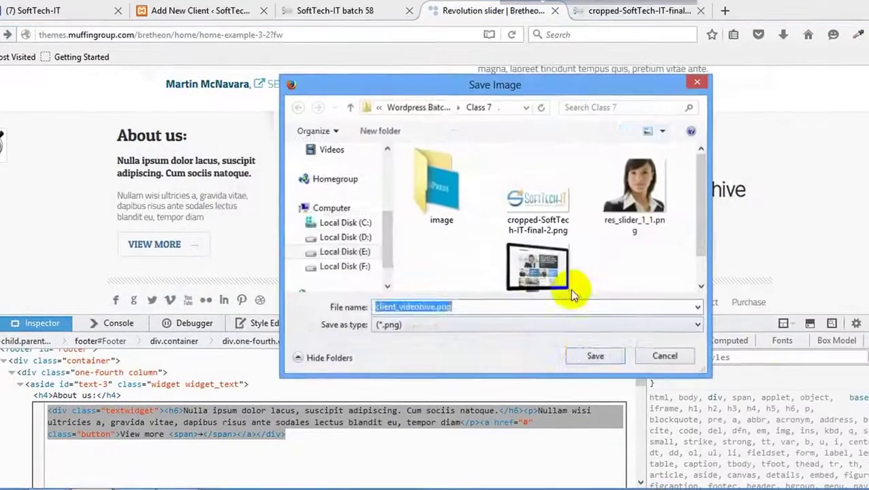
pyautogui.click(572, 350)
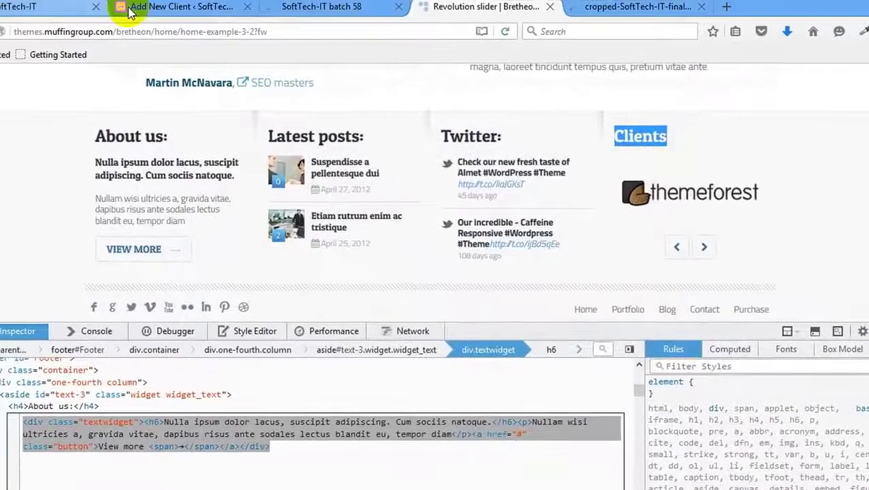
# - Upload the downloaded client_videohive.png to the media library, set it as the second client's featured image, and publish the client
pyautogui.click(126, 6)
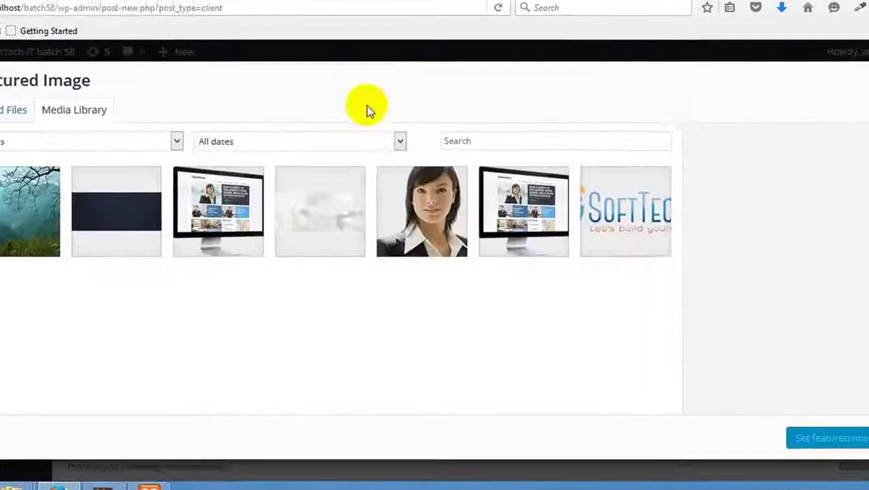
pyautogui.click(806, 27)
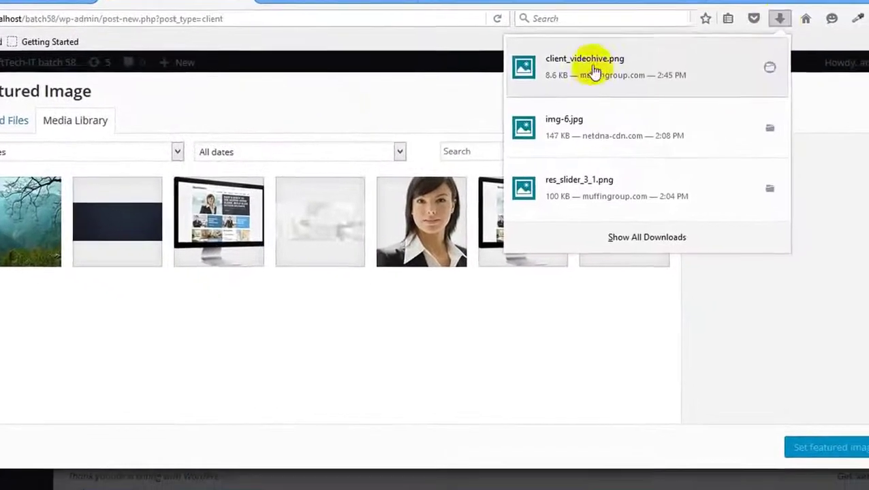
pyautogui.moveTo(591, 68); pyautogui.dragTo(333, 362)
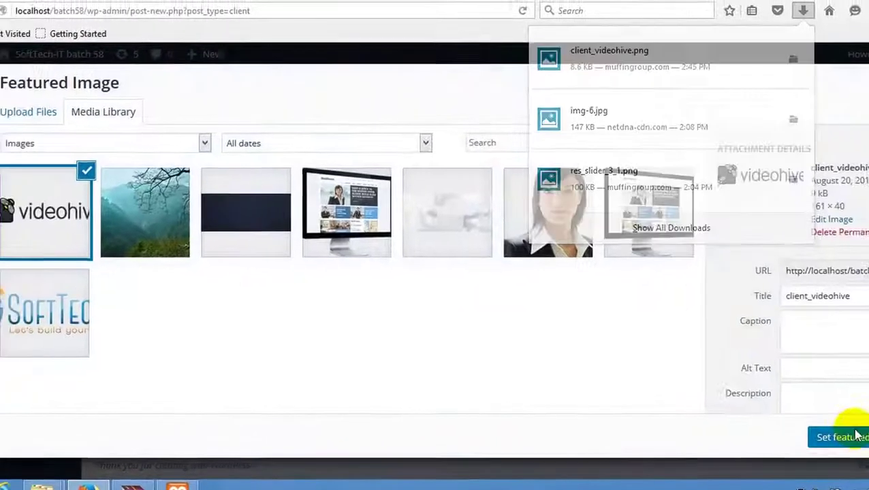
pyautogui.click(851, 435)
pyautogui.click(857, 218)
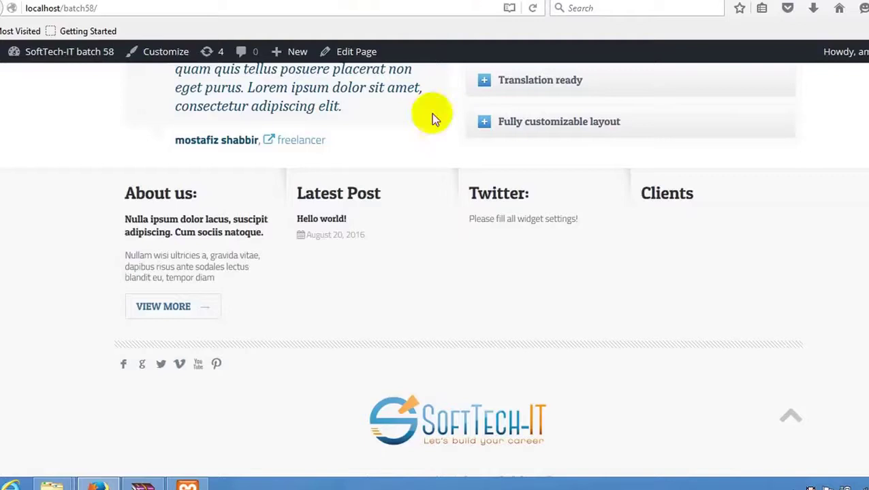
# - Reload the site's homepage, compare its footer Clients slider with the Bretheon demo footer, and close the demo page's inspector
pyautogui.rightClick(413, 274)
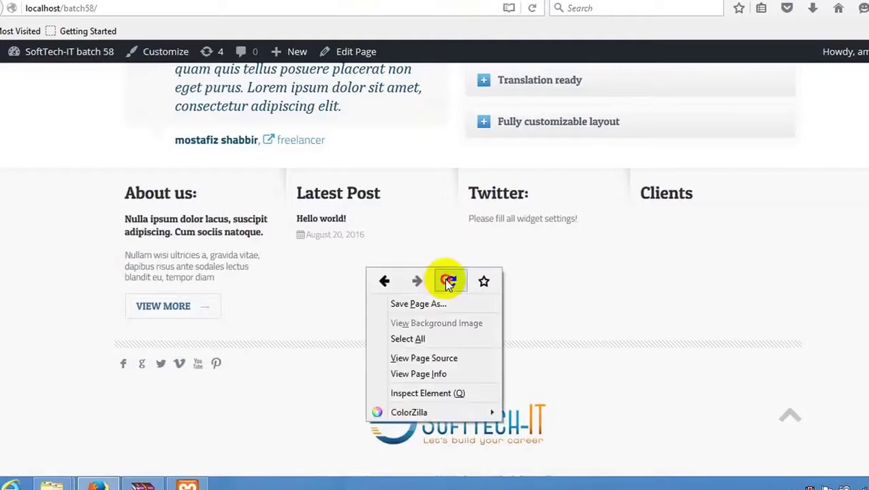
pyautogui.click(442, 283)
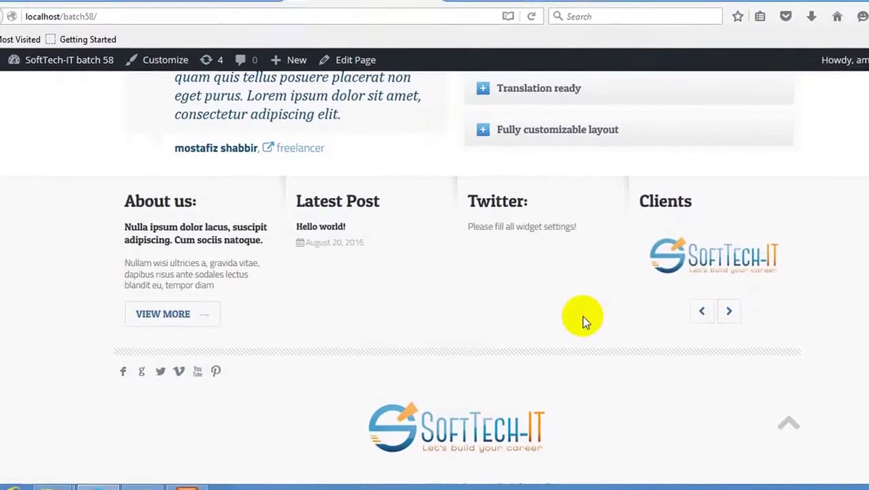
pyautogui.click(504, 15)
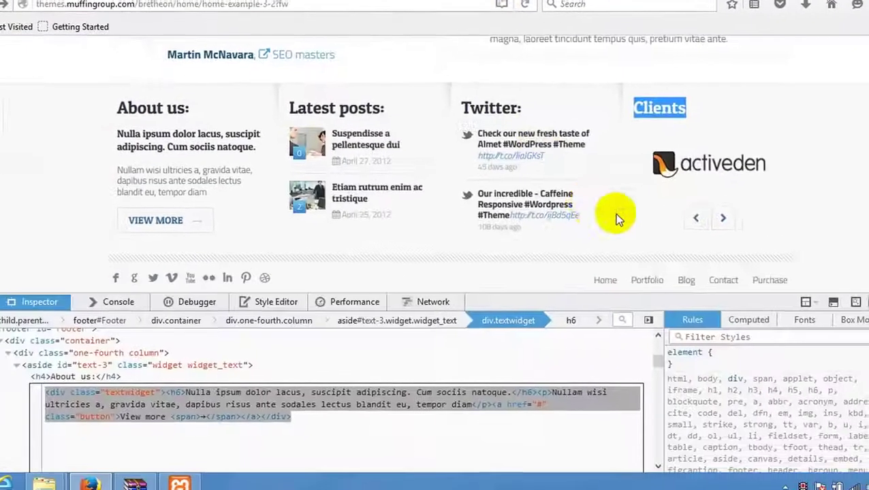
pyautogui.scroll(-3, 612, 218)
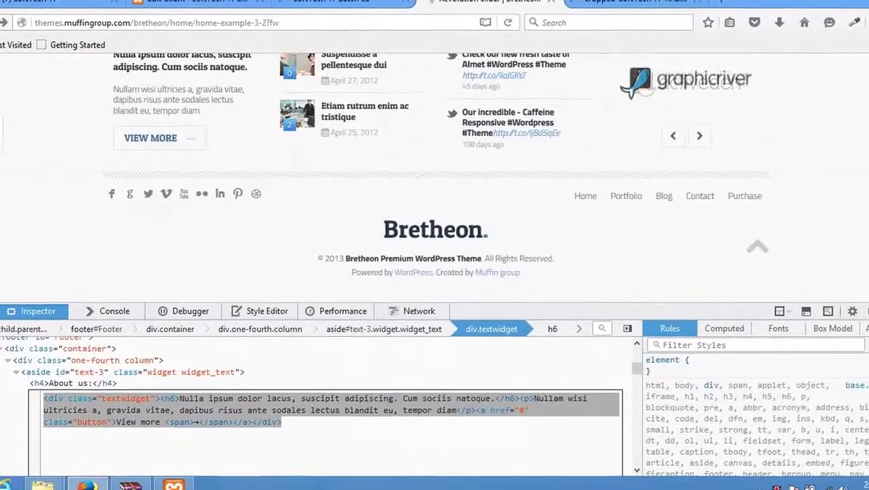
pyautogui.press('F12')
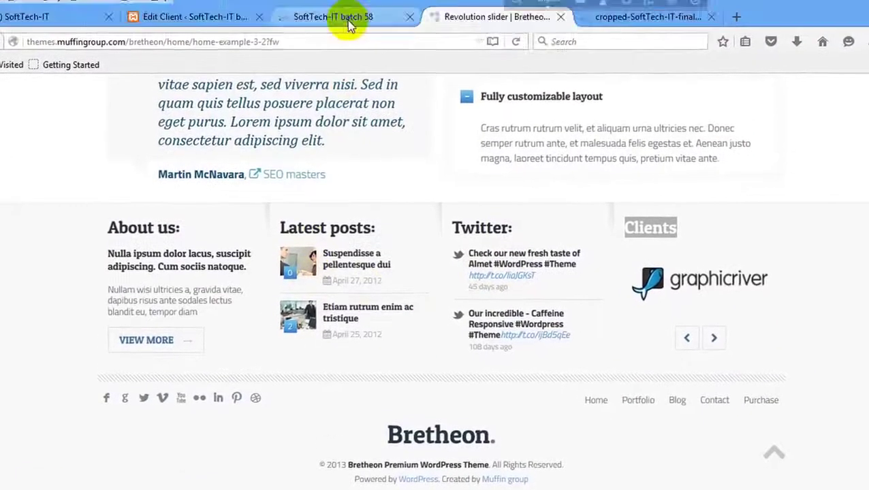
pyautogui.click(346, 16)
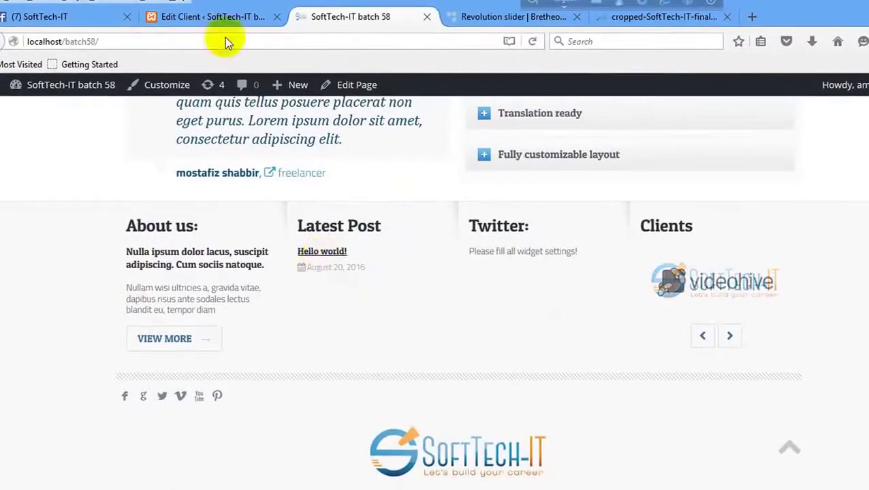
# - Set the misty mountain landscape from the media library as the "Hello world!" post's featured image and update the post
pyautogui.click(201, 17)
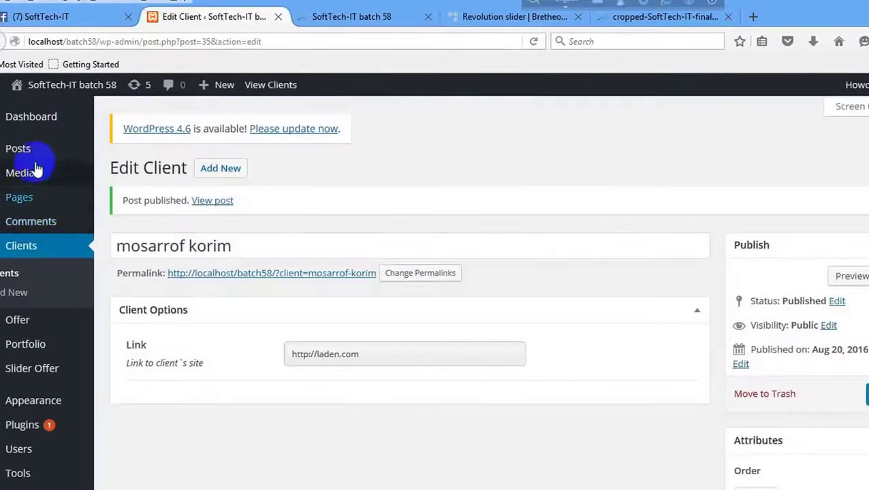
pyautogui.moveTo(36, 156)
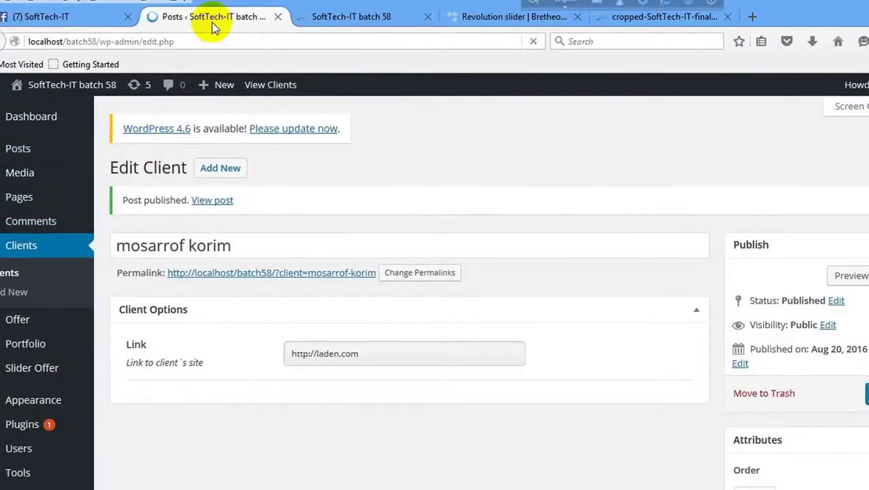
pyautogui.click(163, 271)
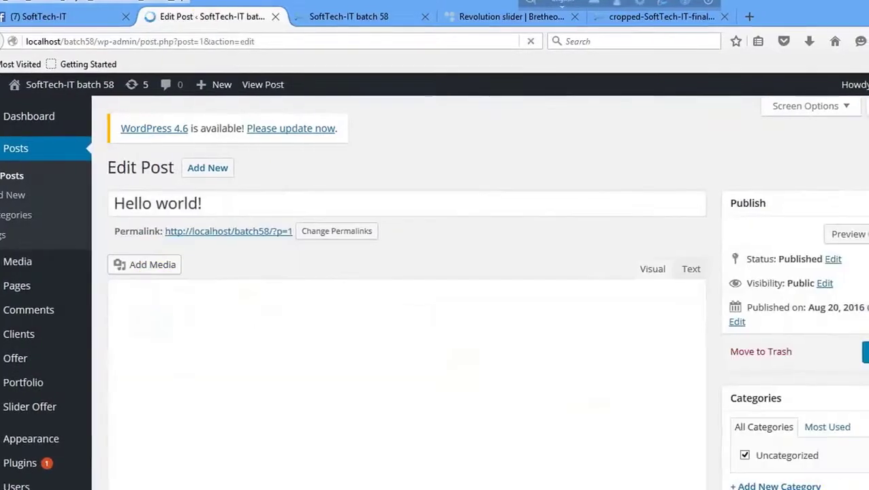
pyautogui.scroll(-10, 776, 443)
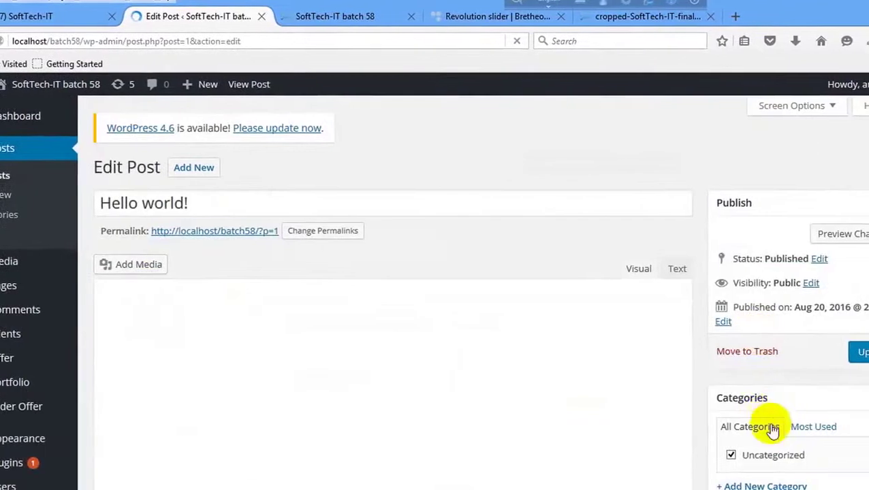
pyautogui.scroll(-3, 773, 432)
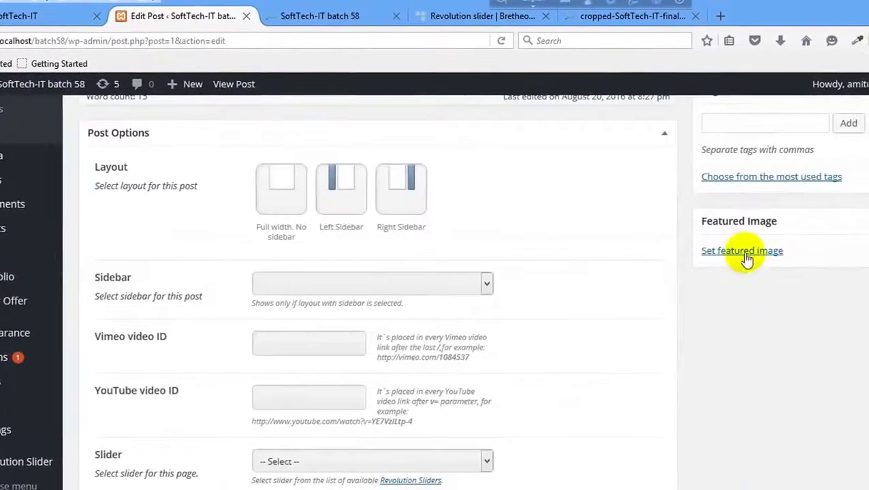
pyautogui.click(744, 254)
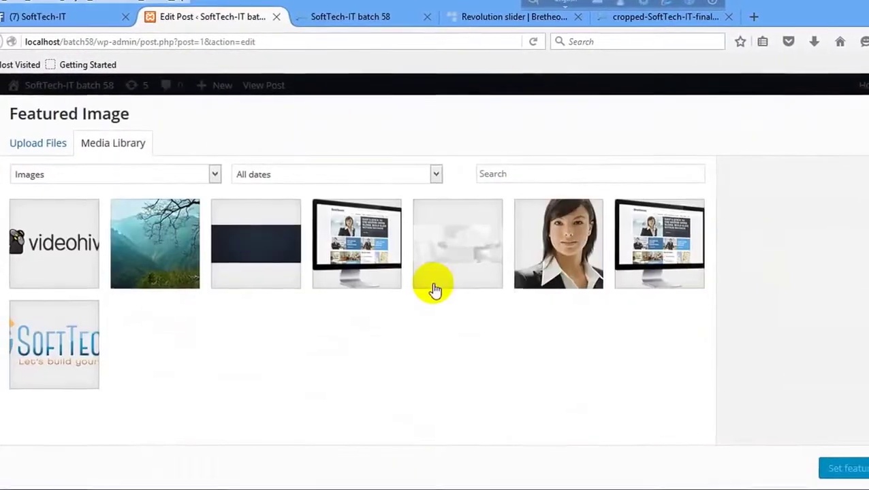
pyautogui.click(142, 232)
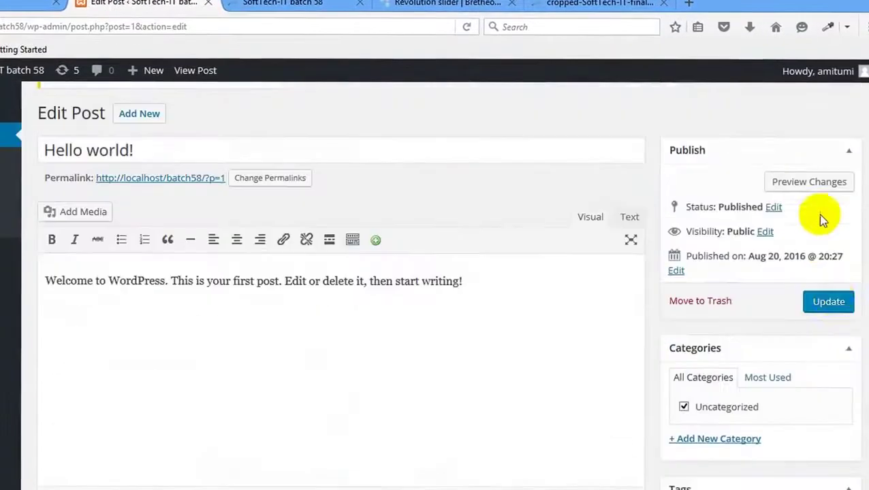
pyautogui.click(831, 300)
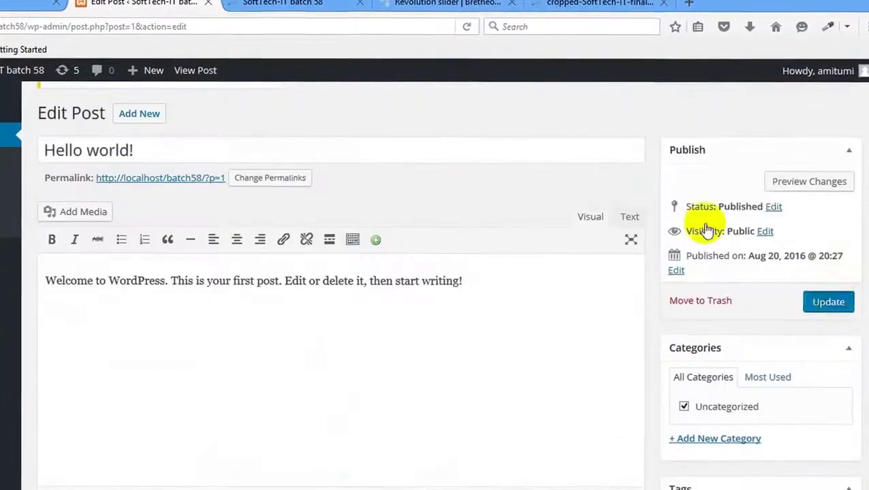
# - Reload the site's homepage to check the Latest Post thumbnail and compare the footer with the Bretheon demo
pyautogui.click(329, 5)
pyautogui.rightClick(298, 219)
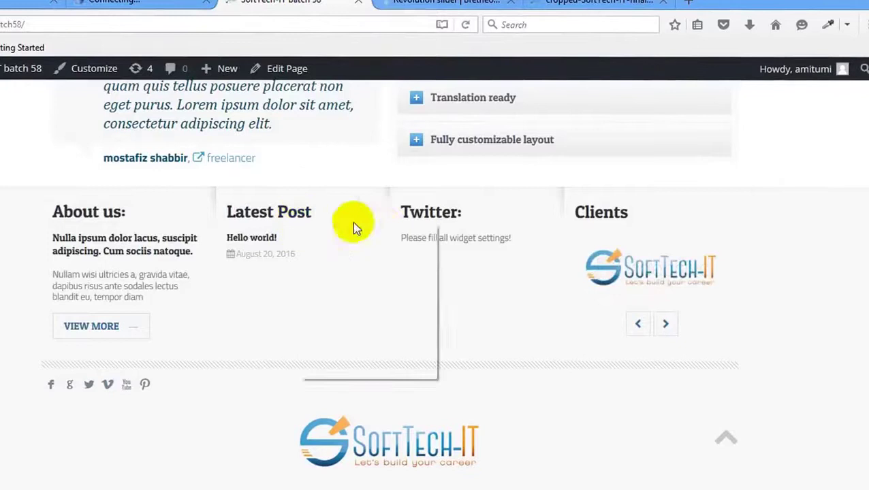
pyautogui.click(388, 233)
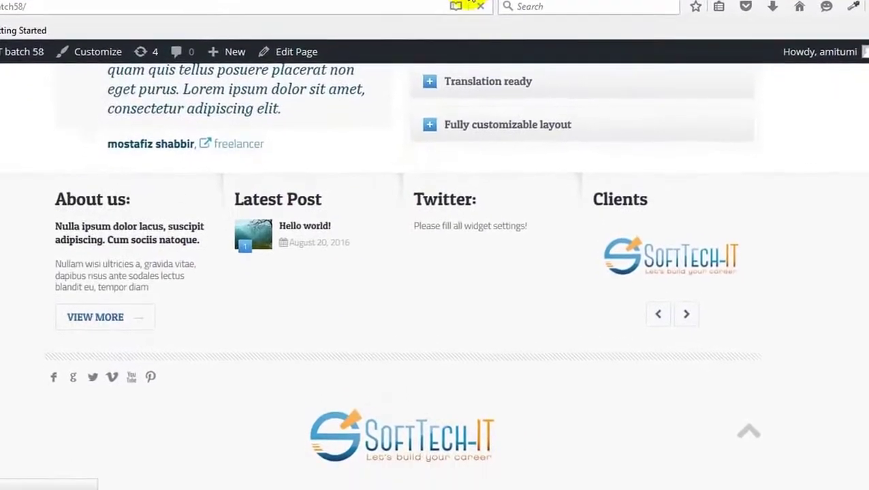
pyautogui.click(496, 15)
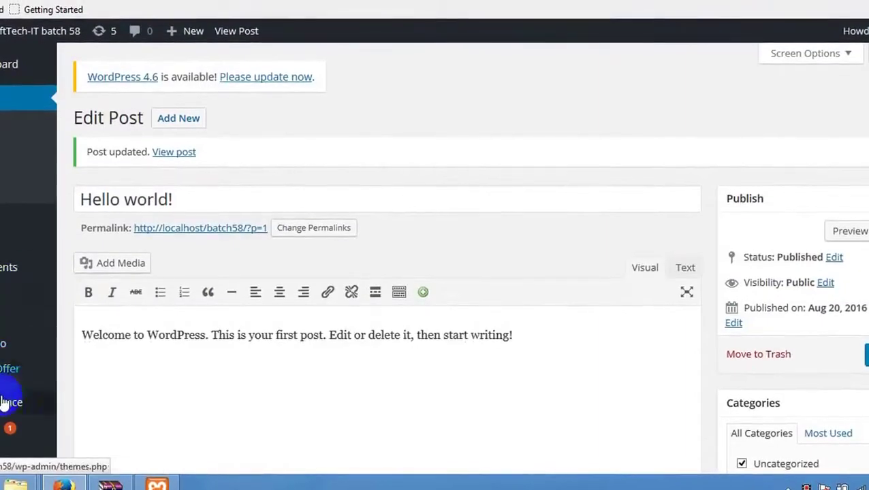
# - Assign "amader menu" to the Footer menu theme location in addition to Main menu and save the menu
pyautogui.moveTo(4, 402)
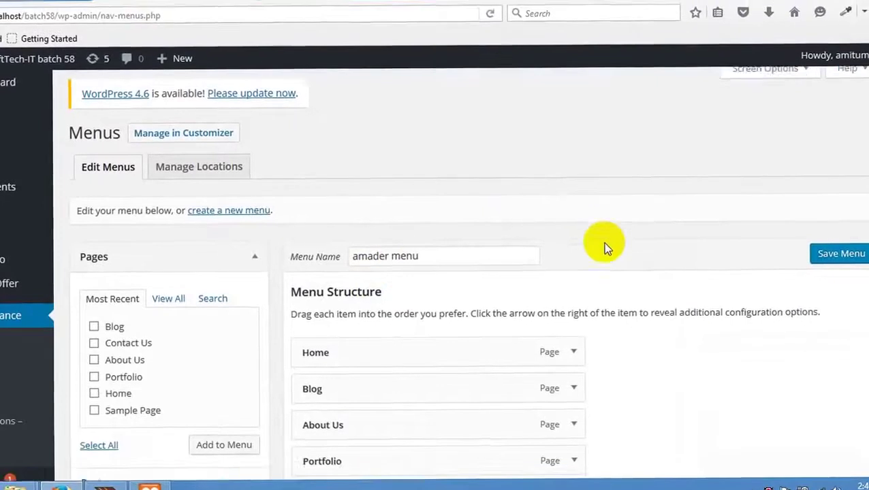
pyautogui.scroll(-4, 602, 243)
pyautogui.scroll(3, 588, 199)
pyautogui.scroll(3, 581, 189)
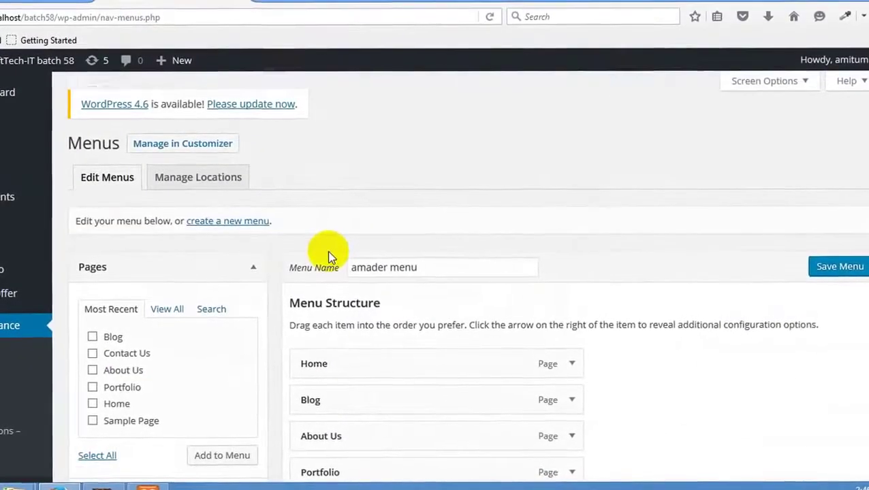
pyautogui.scroll(-4, 327, 251)
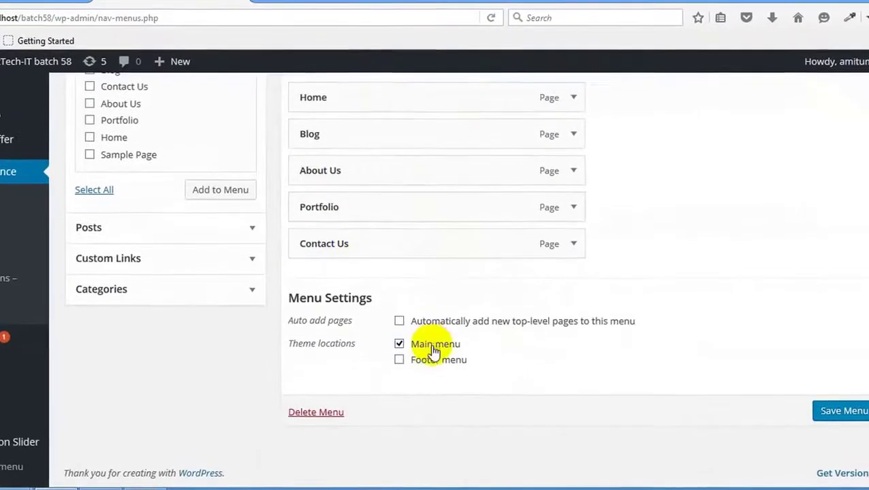
pyautogui.click(453, 358)
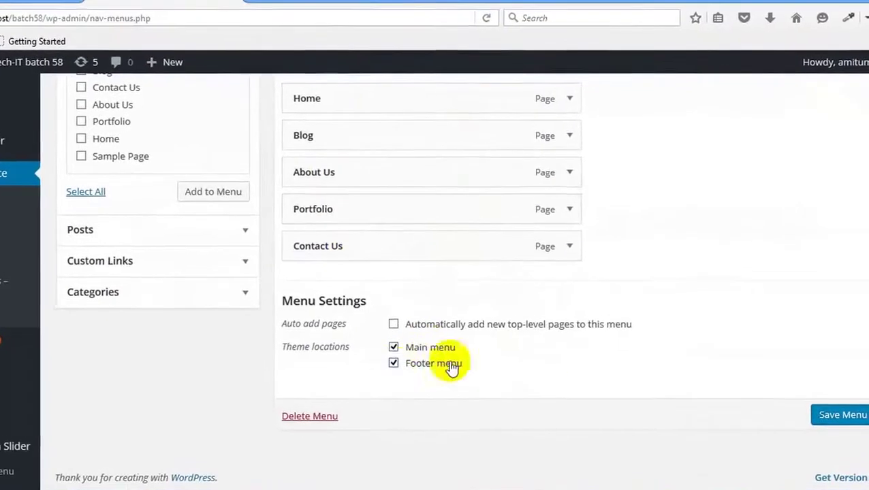
pyautogui.click(824, 425)
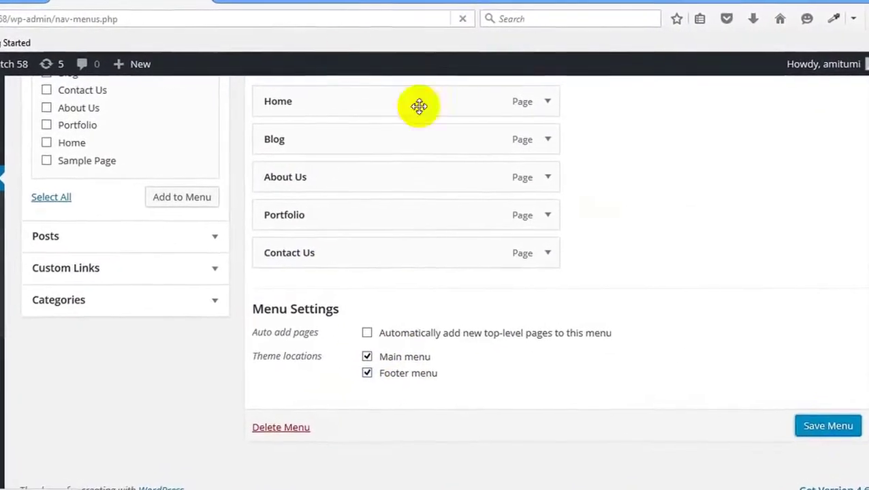
# - Reload the site's homepage and review it from the footer menu up to the header
pyautogui.click(268, 4)
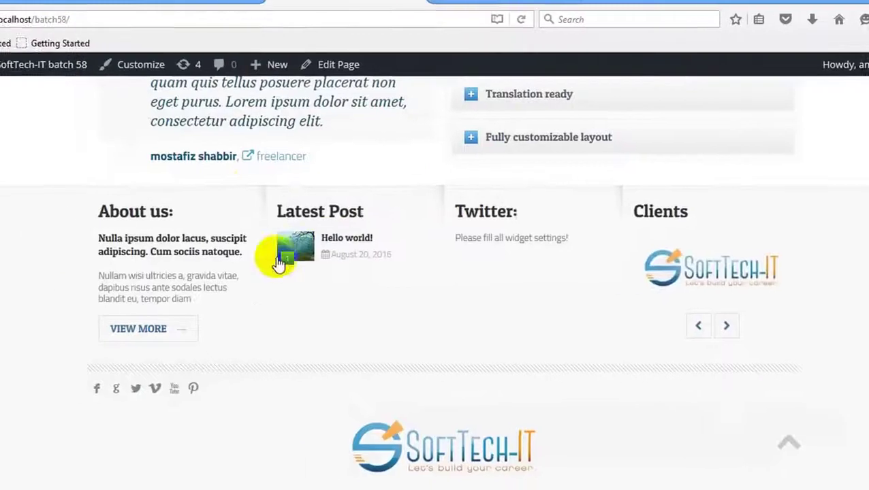
pyautogui.rightClick(198, 183)
pyautogui.click(373, 197)
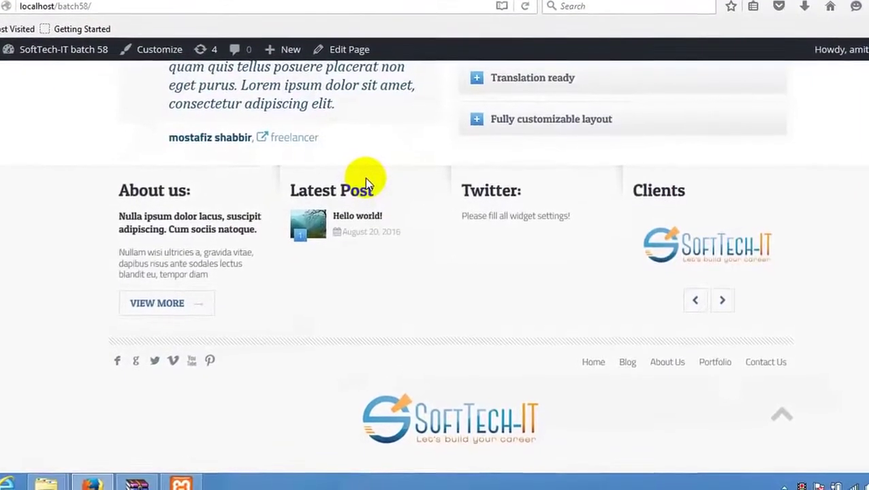
pyautogui.press('F5')
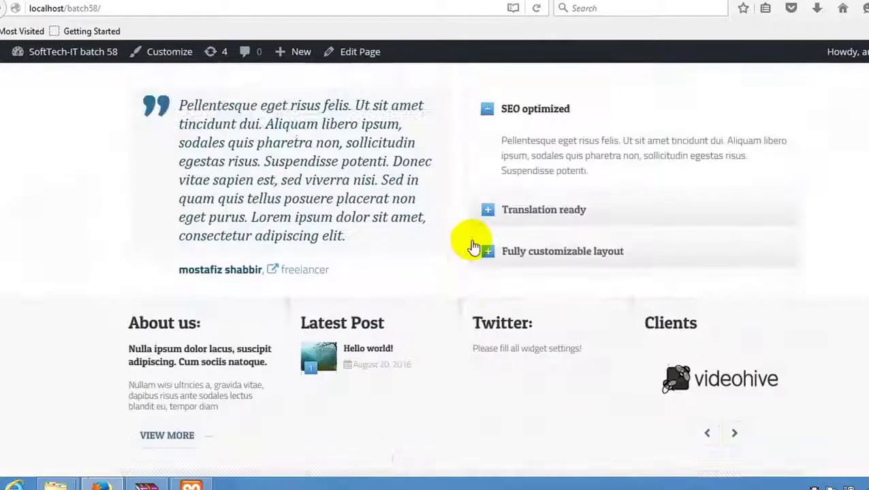
pyautogui.scroll(-3, 473, 247)
pyautogui.scroll(15, 430, 266)
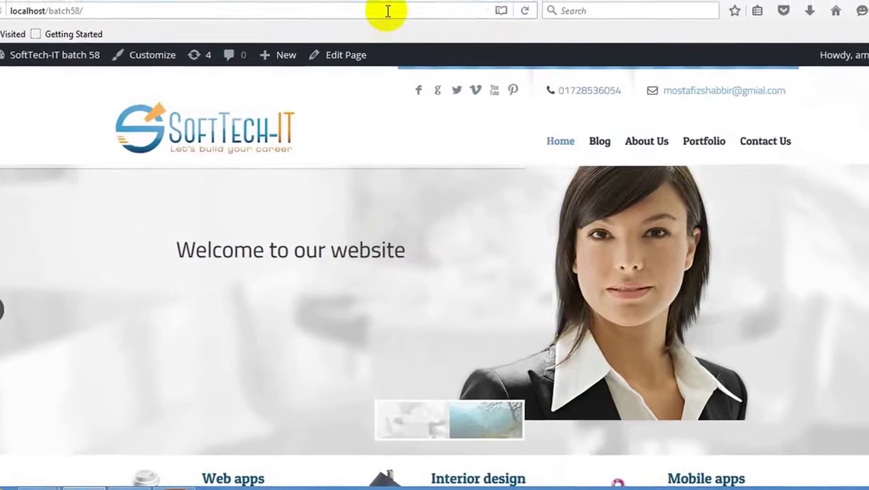
pyautogui.click(388, 11)
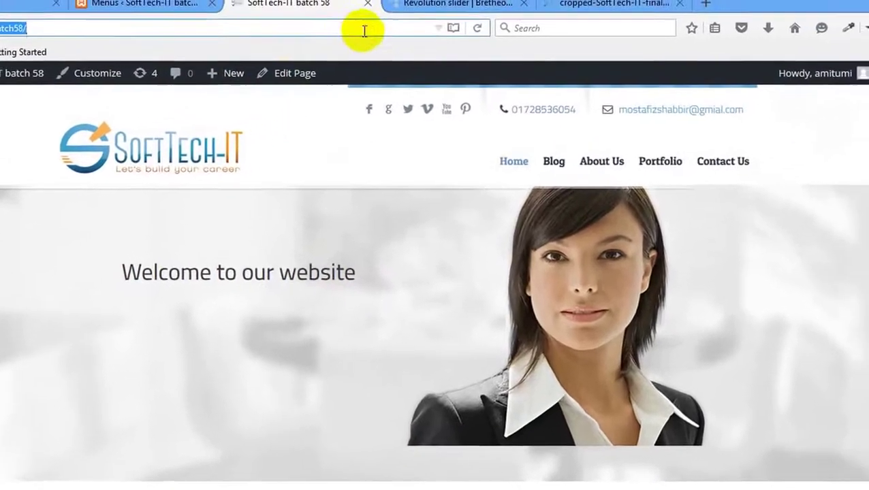
pyautogui.click(143, 4)
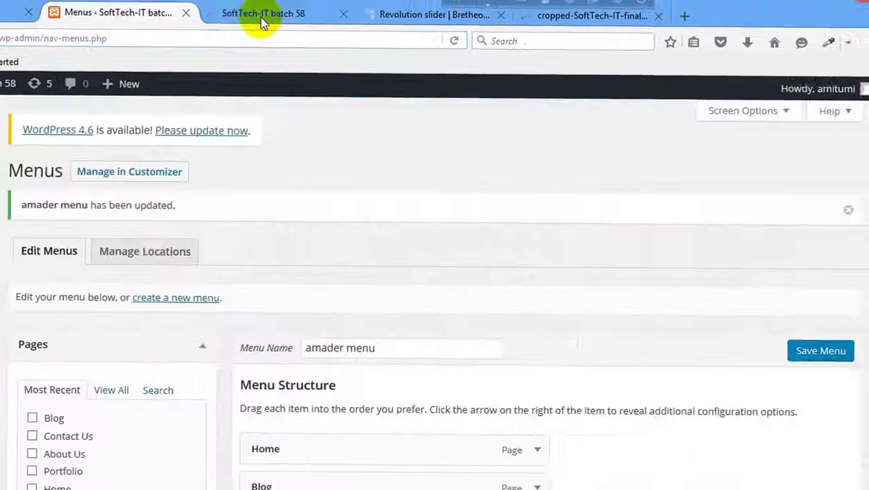
pyautogui.click(282, 4)
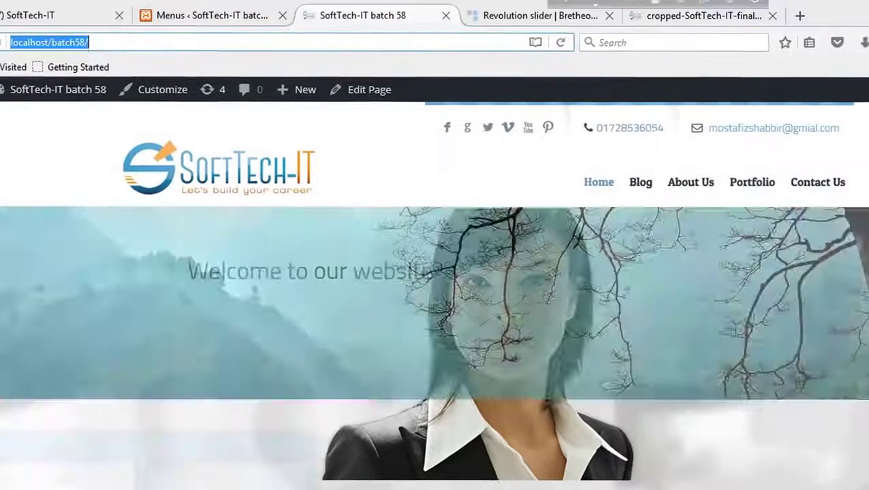
# - Switch to File Explorer, open the themes folder inside Class 05, and browse the available theme folders and archives
pyautogui.click(183, 487)
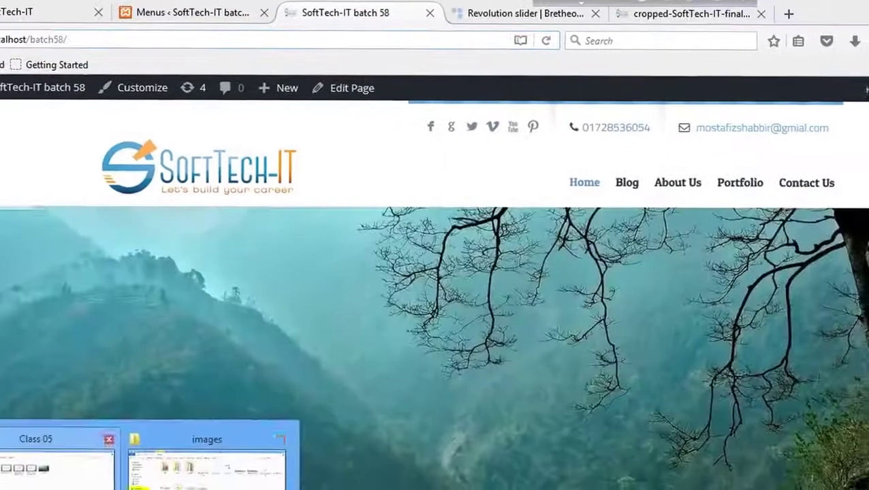
pyautogui.click(55, 463)
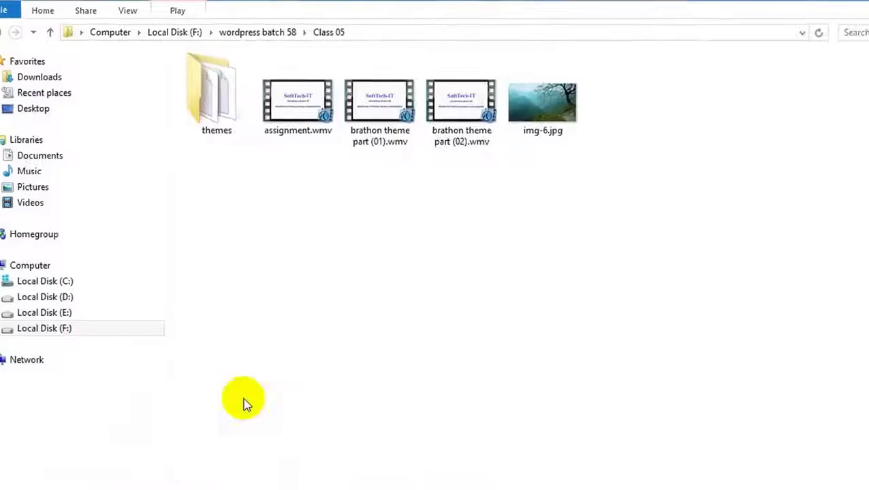
pyautogui.doubleClick(196, 85)
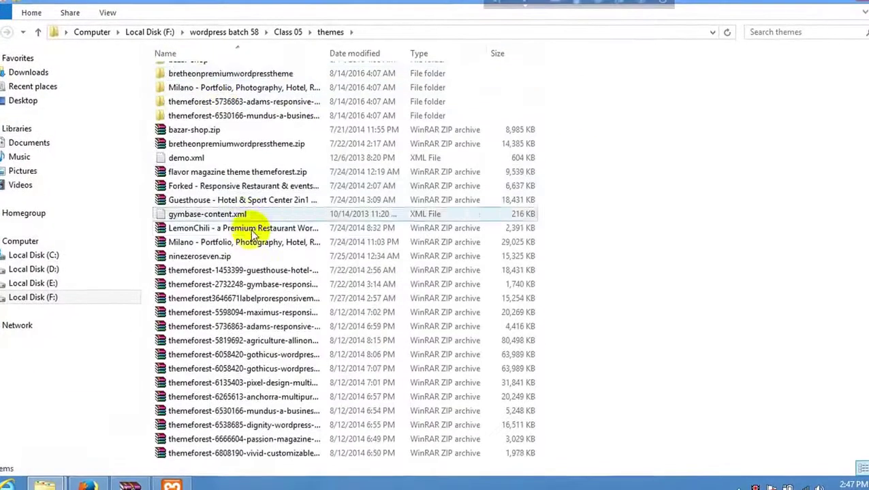
pyautogui.scroll(1, 253, 235)
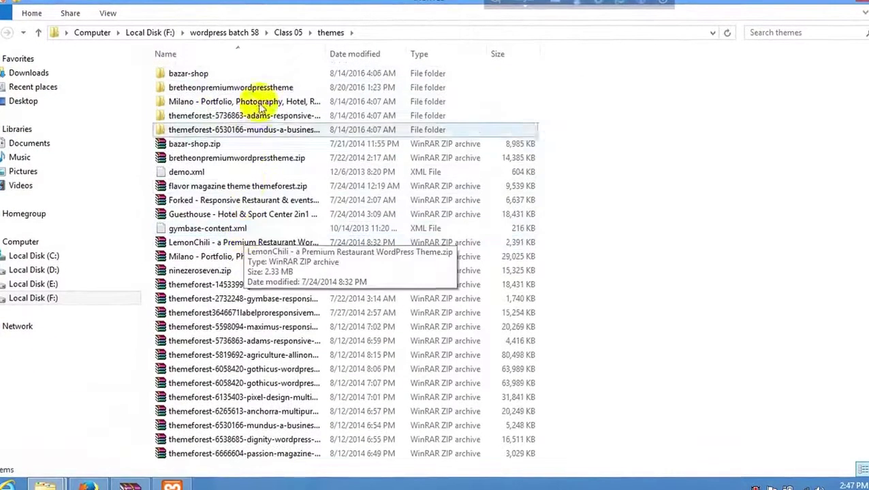
pyautogui.click(263, 77)
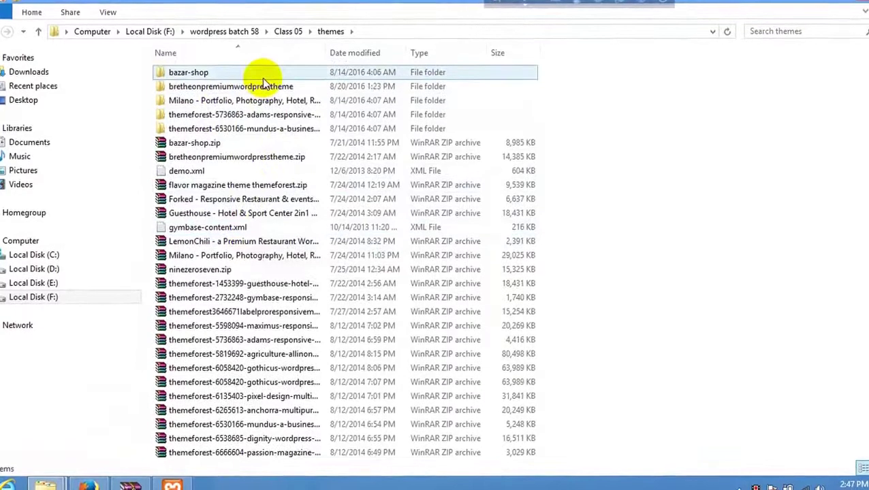
pyautogui.scroll(-1, 275, 126)
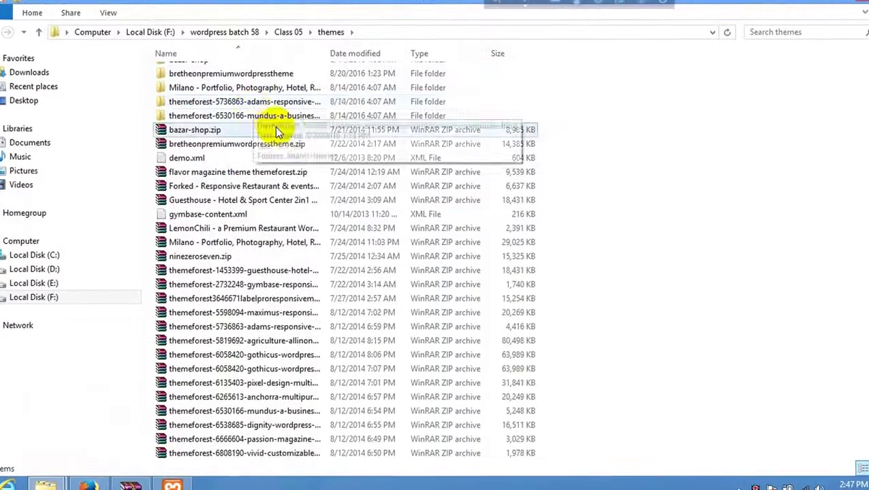
# - Delete the bretheonpremiumwordpresstheme folder and the demo.xml and gymbase-content.xml files from the themes folder
pyautogui.click(275, 130)
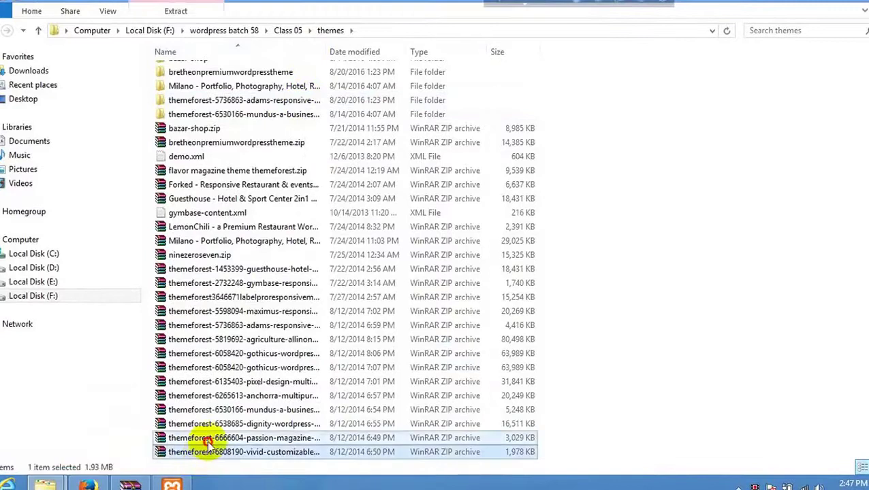
pyautogui.moveTo(220, 410)
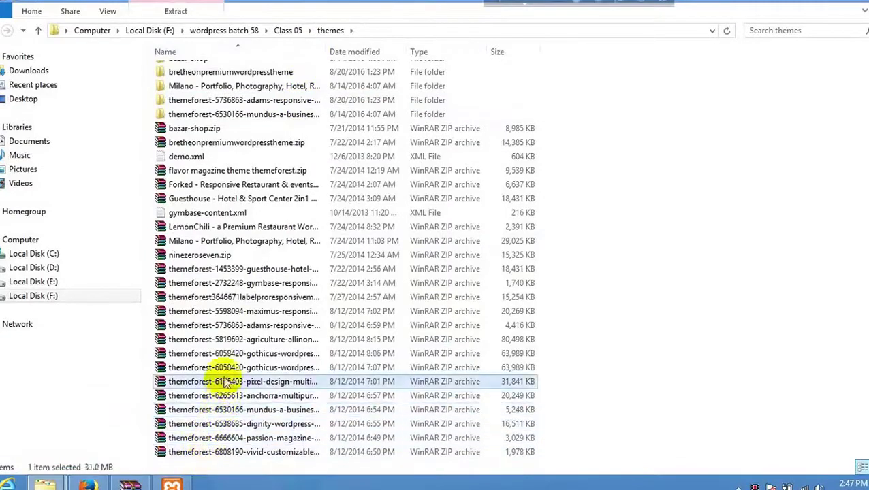
pyautogui.moveTo(229, 339)
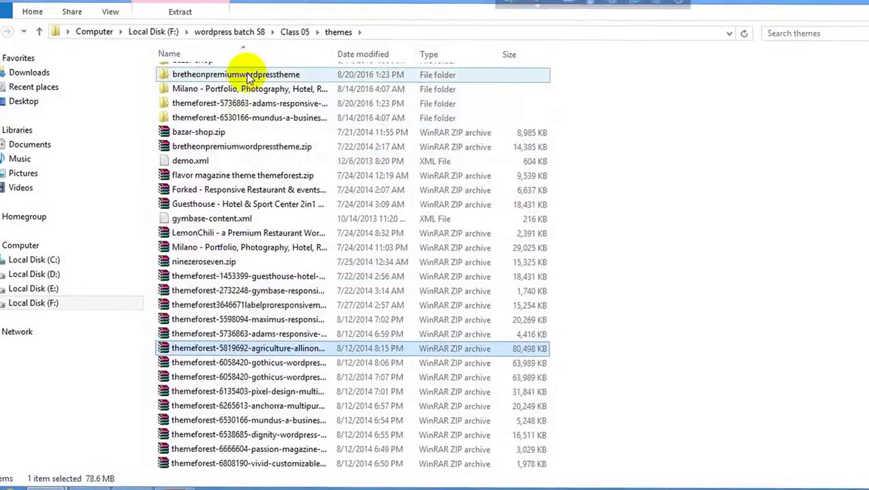
pyautogui.scroll(1, 233, 74)
pyautogui.click(230, 79)
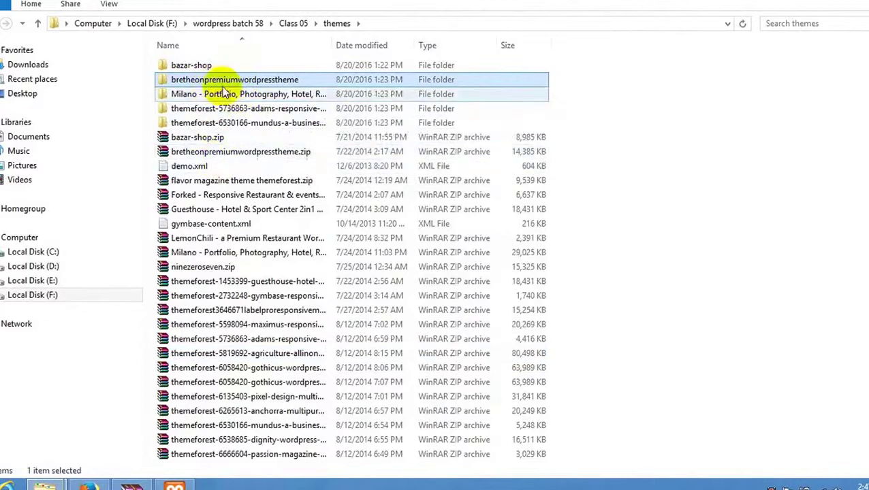
pyautogui.press('Delete')
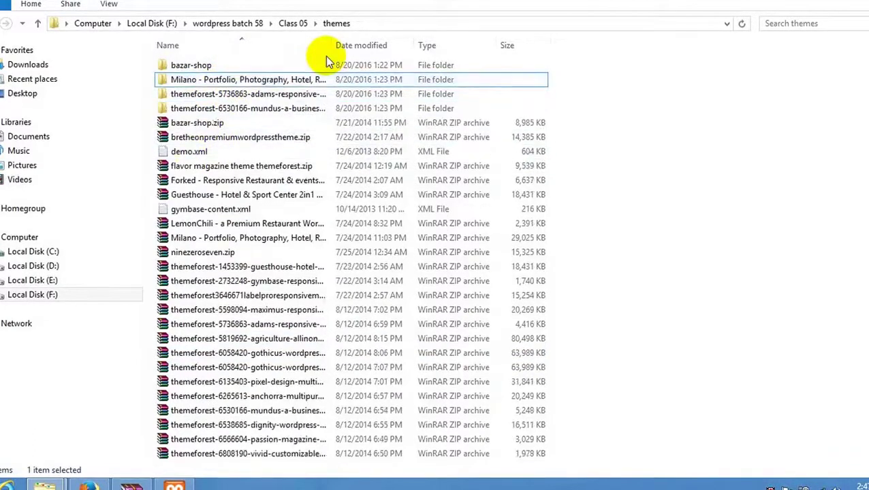
pyautogui.click(164, 156)
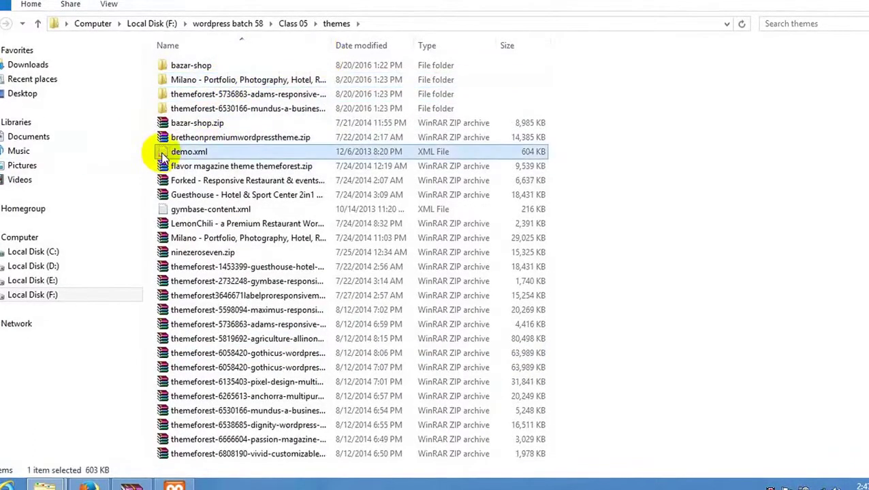
pyautogui.press('Delete')
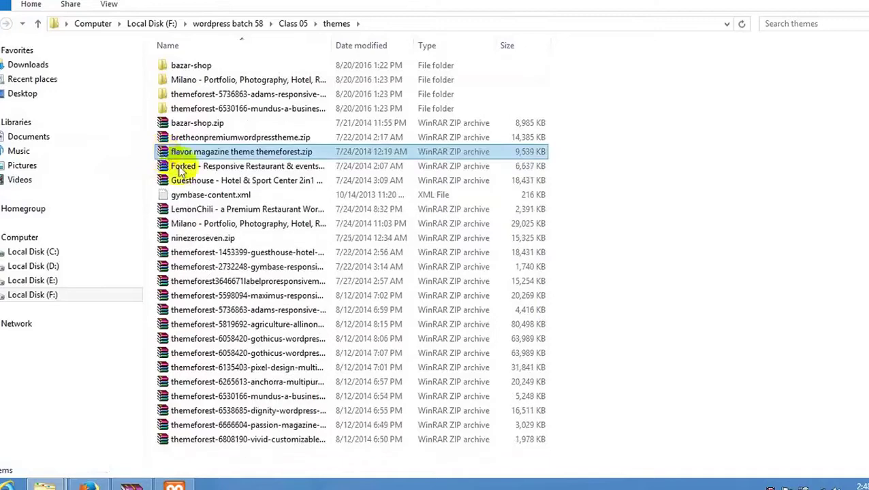
pyautogui.click(184, 197)
pyautogui.press('Delete')
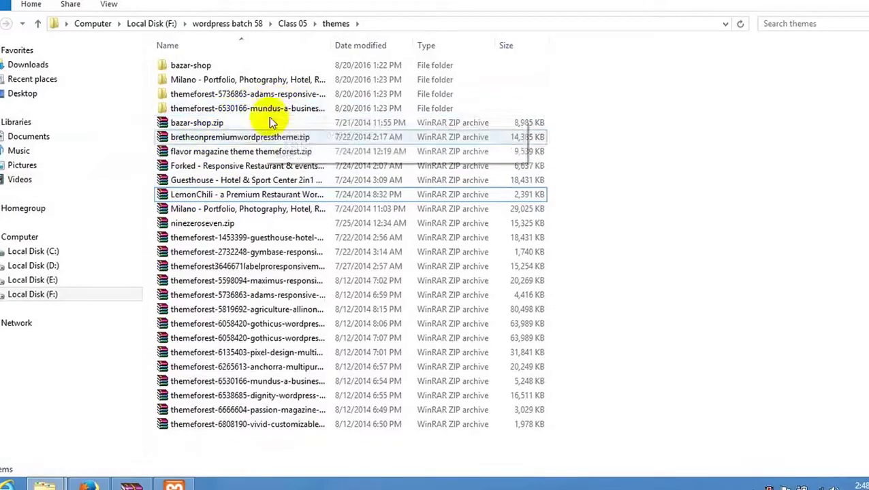
# - Select all remaining theme folders and archives in the themes folder
pyautogui.click(289, 255)
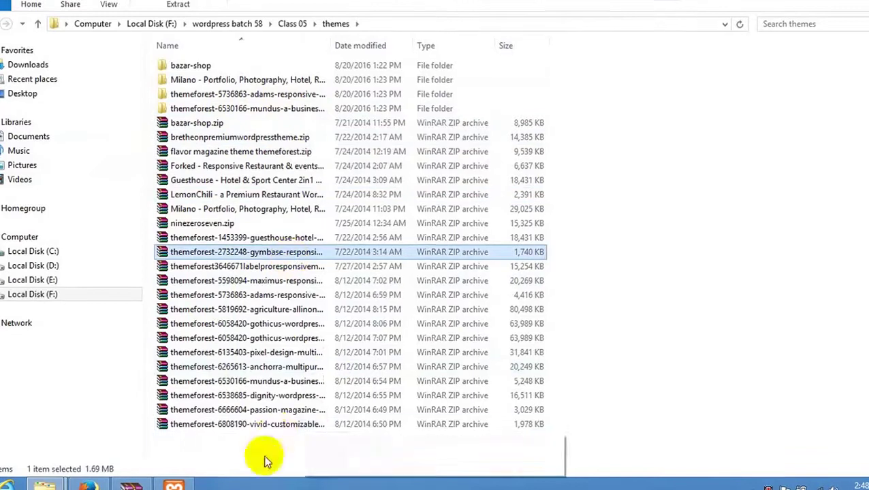
pyautogui.hotkey('ctrl', 'a')
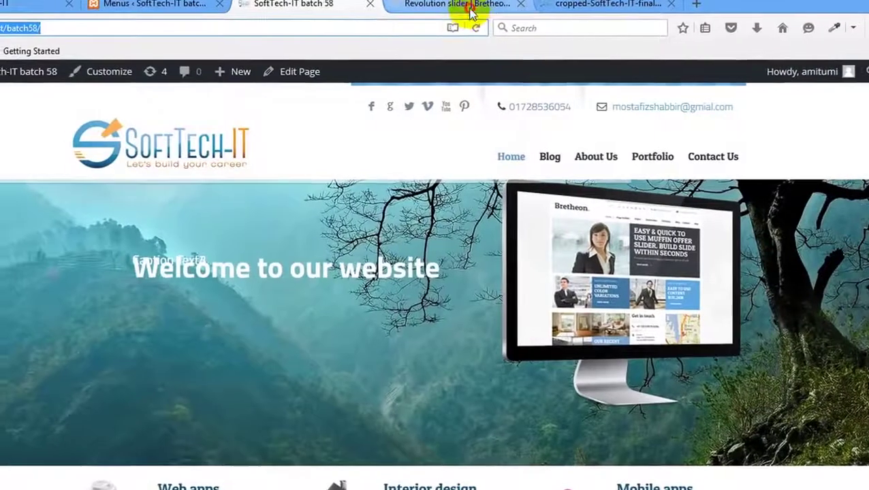
# - Switch to the Bretheon demo in Firefox, open its Theme options page under Page builder, and look it over
pyautogui.click(472, 14)
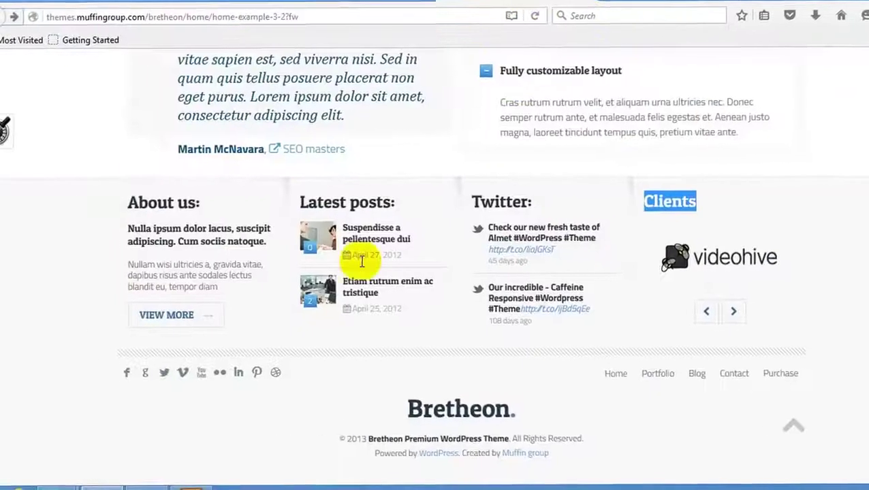
pyautogui.scroll(10, 338, 269)
pyautogui.moveTo(406, 135)
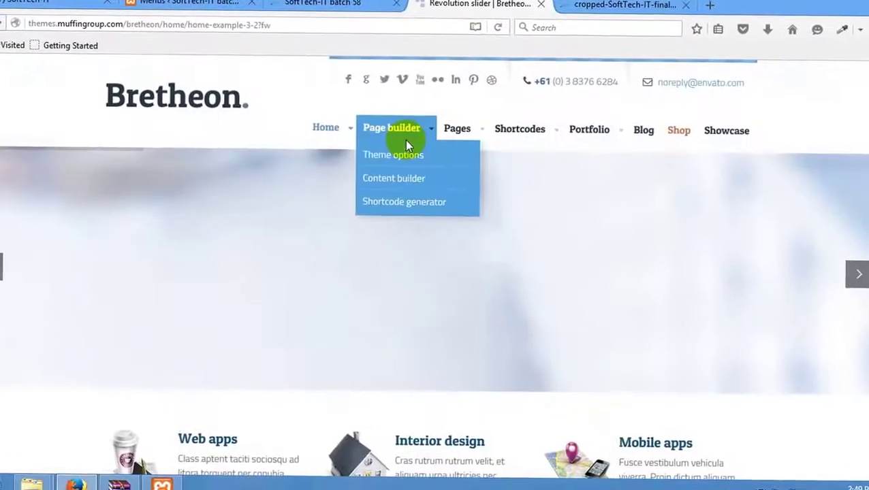
pyautogui.click(395, 166)
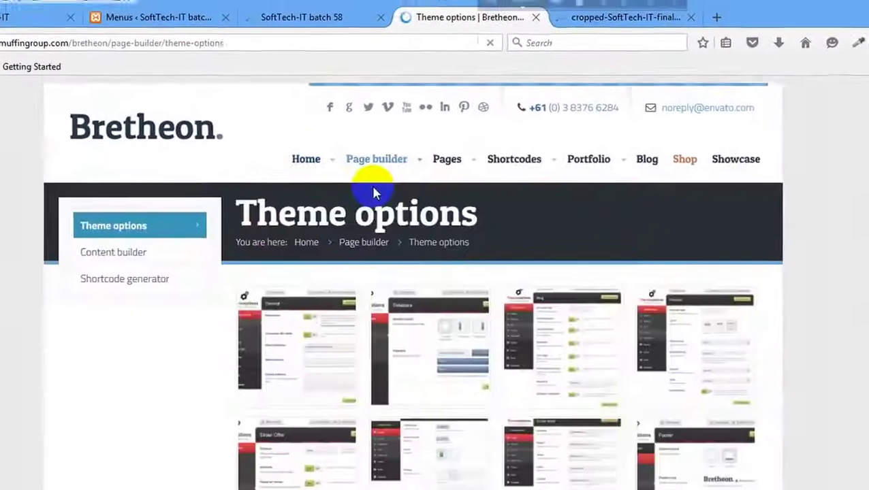
pyautogui.scroll(-10, 364, 171)
pyautogui.scroll(10, 366, 179)
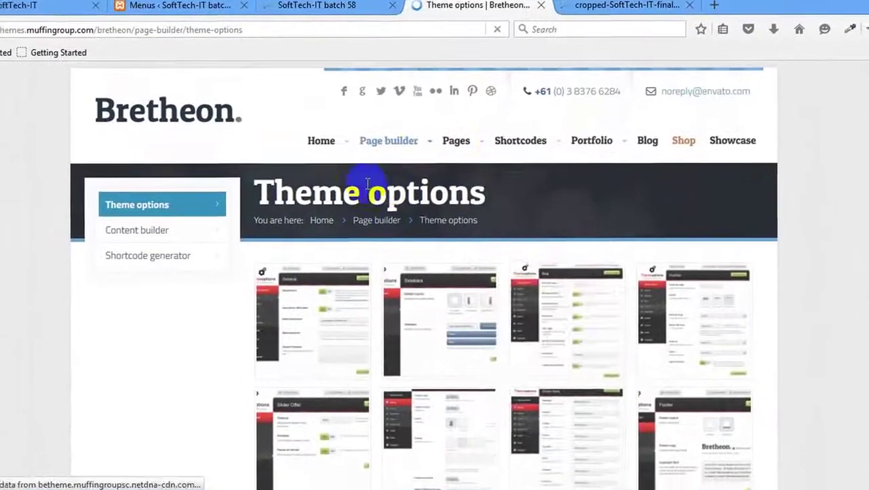
# - Check the demo's Shortcodes and Portfolio submenus, then open the two-column portfolio page and look through it
pyautogui.moveTo(498, 153)
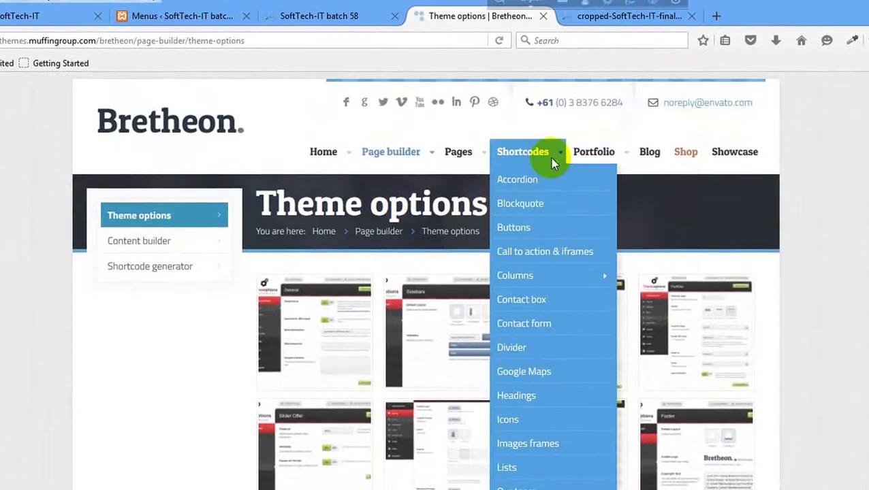
pyautogui.moveTo(589, 157)
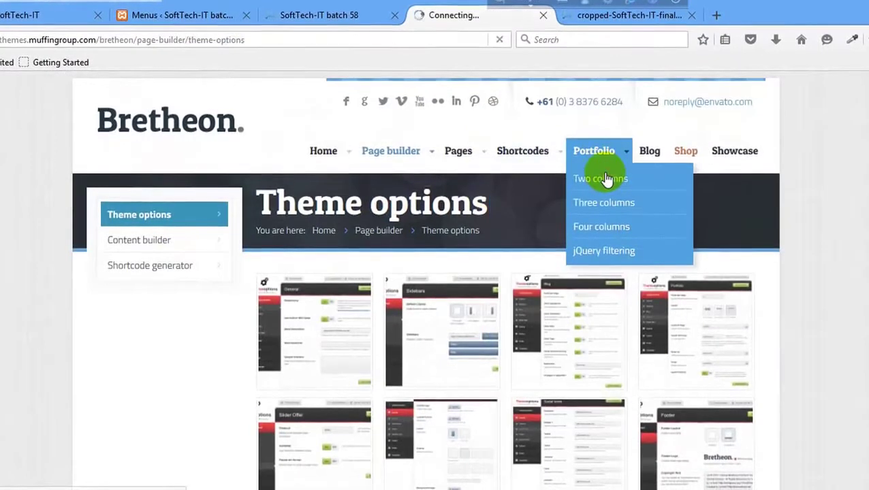
pyautogui.click(601, 178)
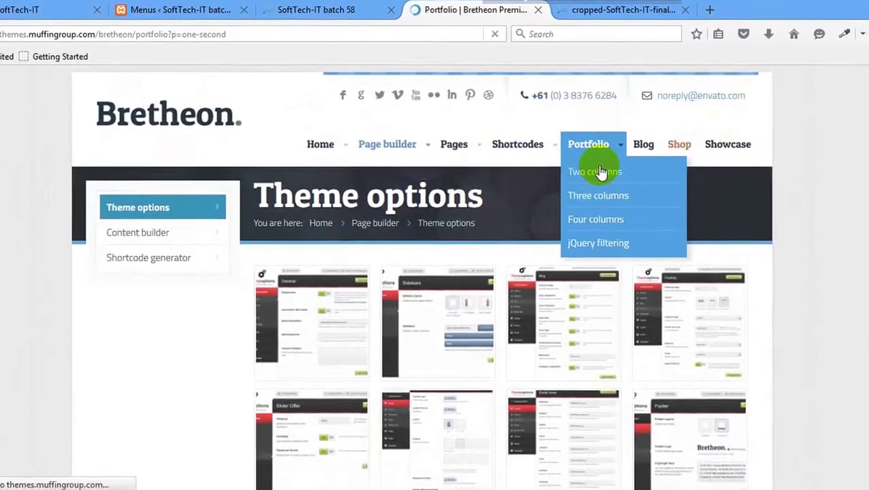
pyautogui.scroll(-1, 608, 166)
pyautogui.scroll(-15, 403, 188)
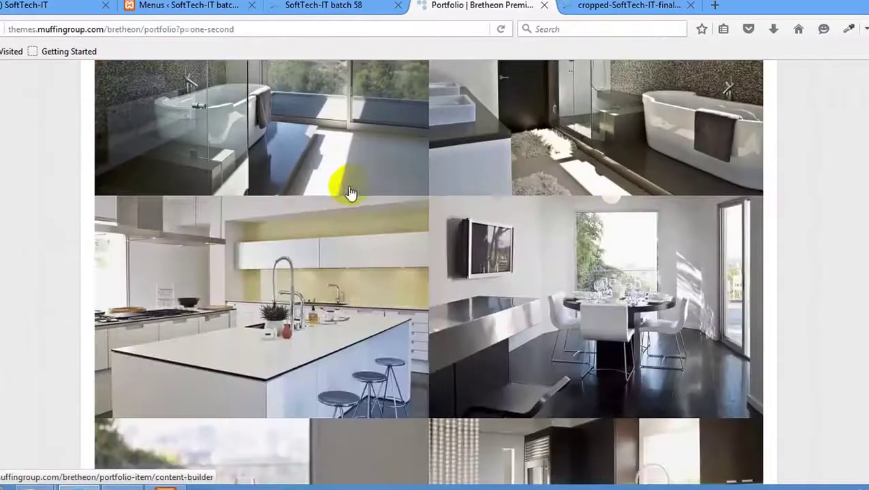
pyautogui.scroll(15, 390, 170)
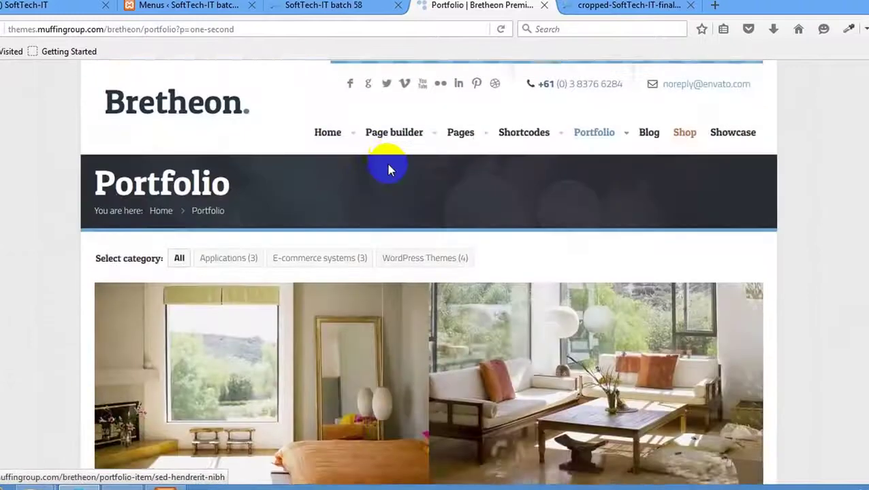
# - Compare the Bretheon demo's navigation submenus with the main menu on the SoftTech-IT batch 58 homepage
pyautogui.moveTo(327, 140)
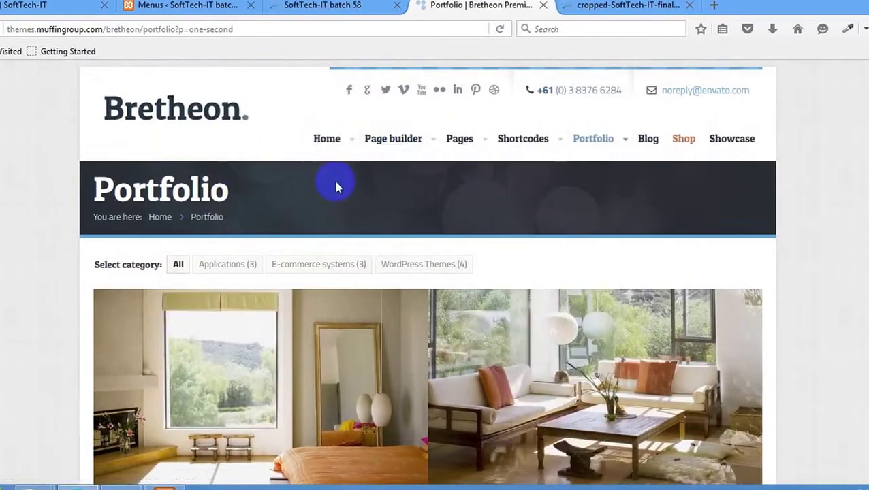
pyautogui.moveTo(563, 146)
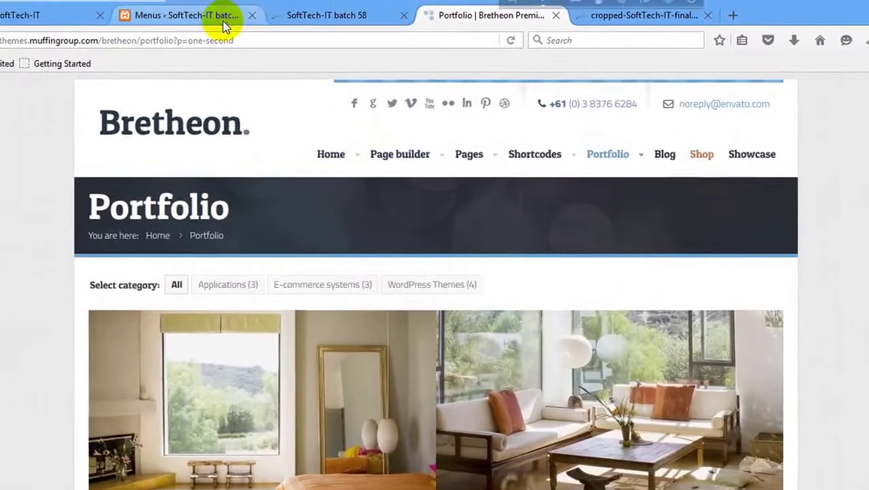
pyautogui.click(204, 6)
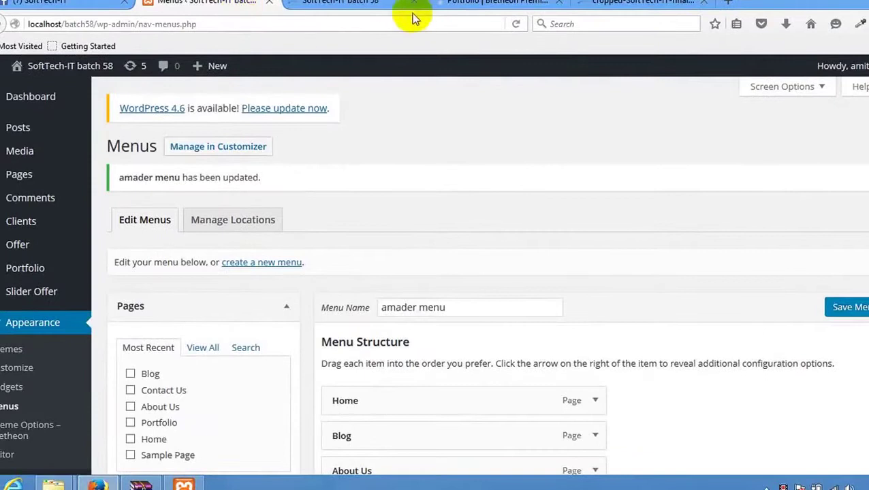
pyautogui.click(364, 12)
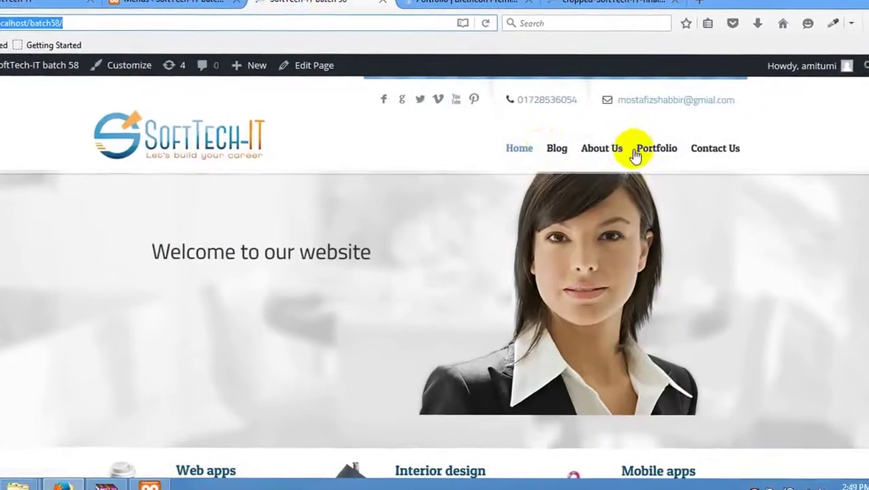
# - Add the Portfolio page to "amader menu" as a sub item of Contact Us and save the menu
pyautogui.click(205, 1)
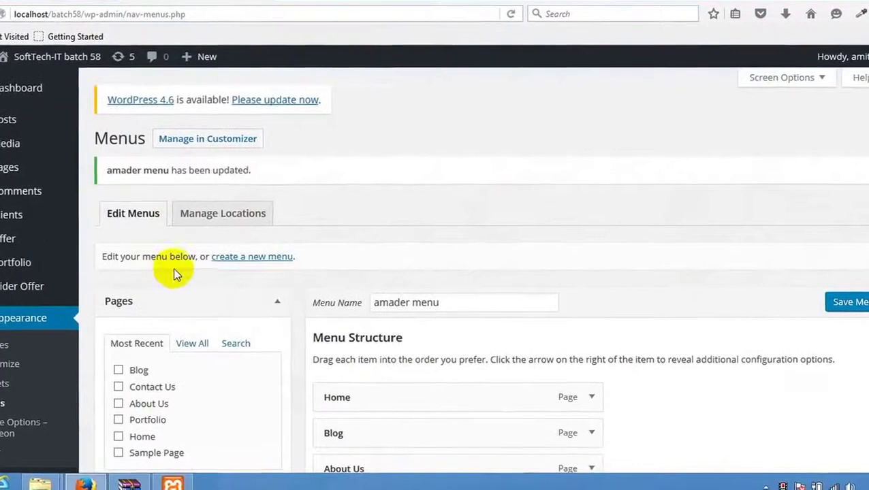
pyautogui.scroll(-3, 173, 268)
pyautogui.click(151, 280)
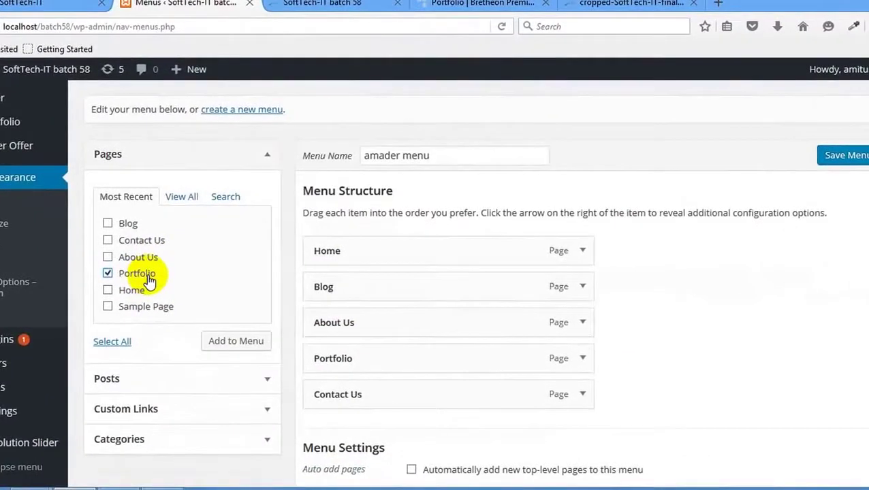
pyautogui.click(242, 345)
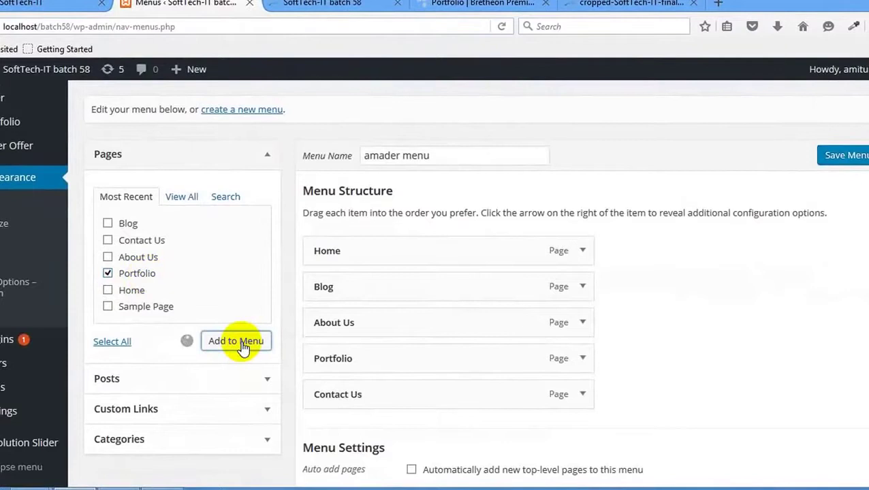
pyautogui.moveTo(378, 428); pyautogui.dragTo(407, 426)
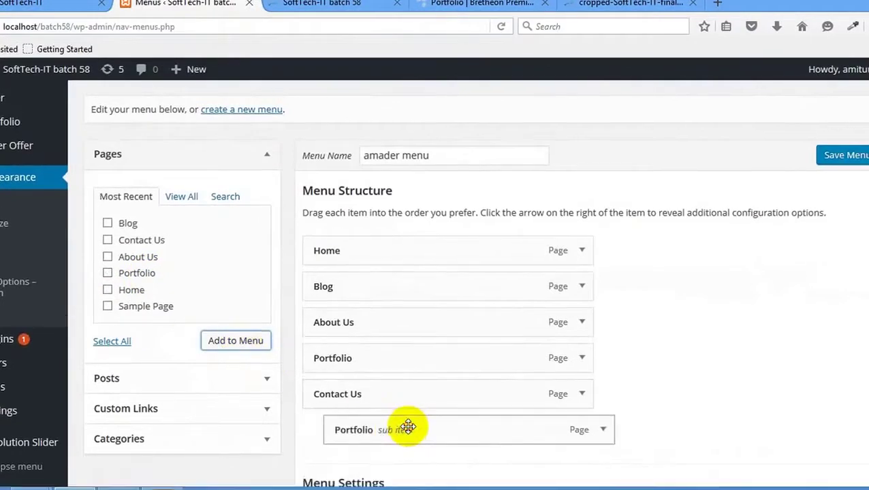
pyautogui.click(855, 158)
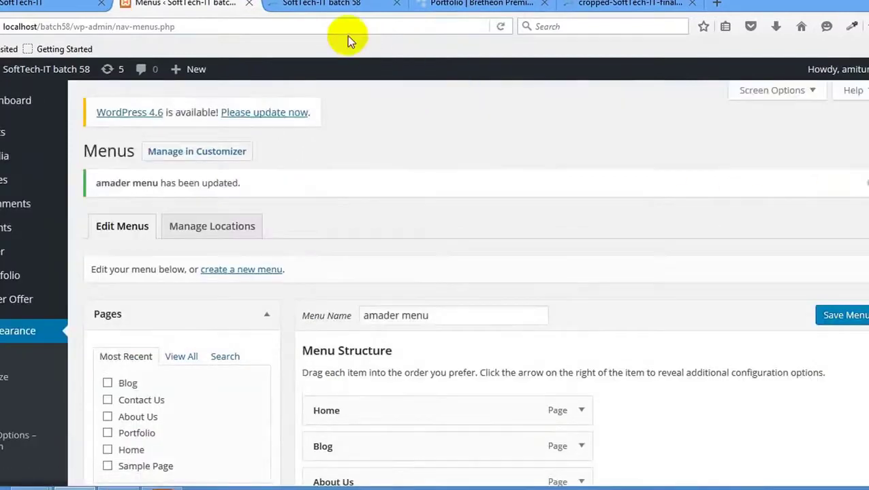
# - Reload the site's homepage and check the submenu under Contact Us
pyautogui.click(325, 5)
pyautogui.rightClick(348, 180)
pyautogui.click(418, 192)
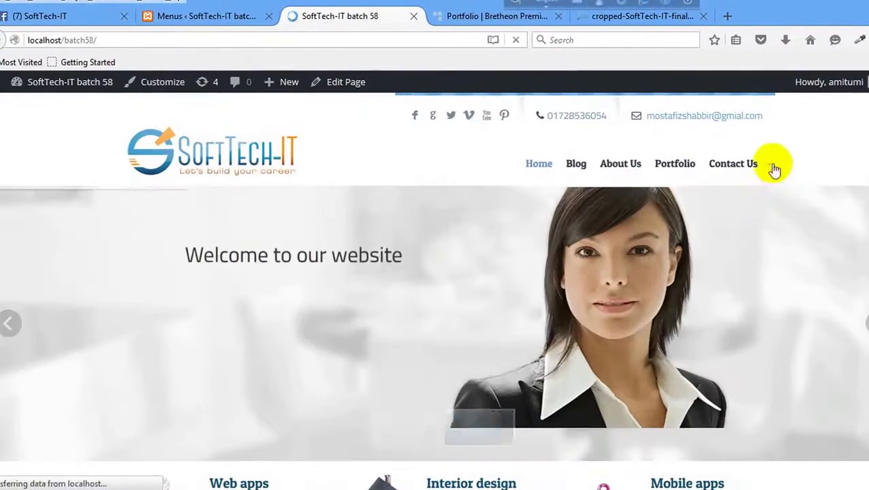
pyautogui.moveTo(770, 169)
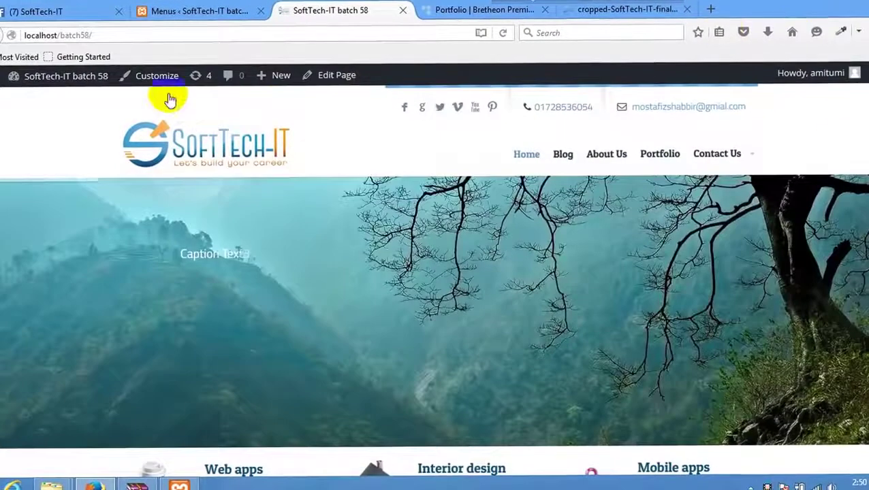
pyautogui.click(217, 12)
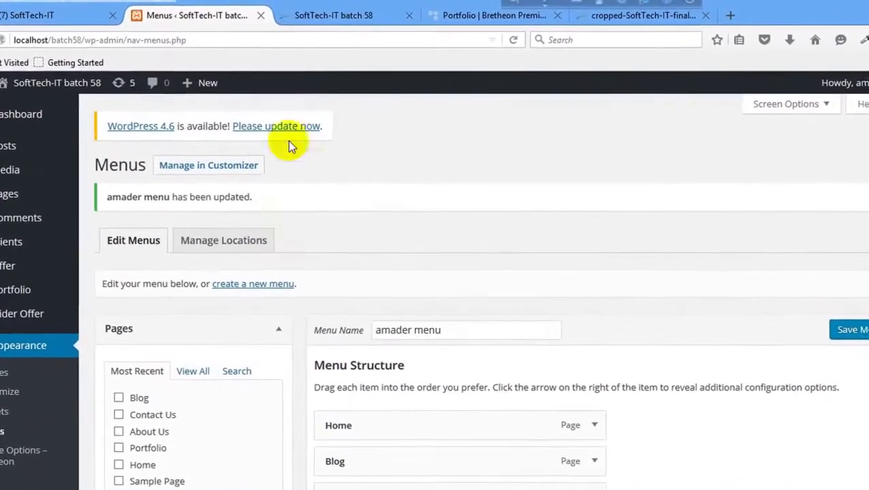
pyautogui.click(354, 28)
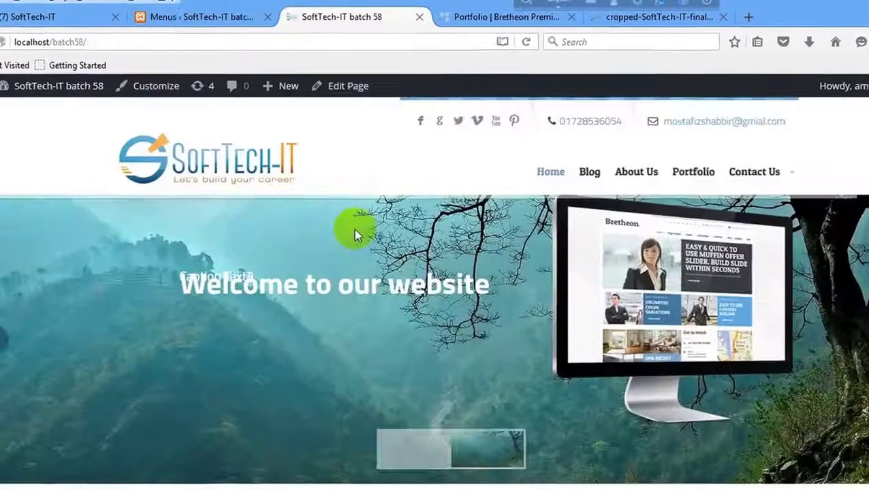
pyautogui.scroll(-5, 355, 233)
pyautogui.click(174, 3)
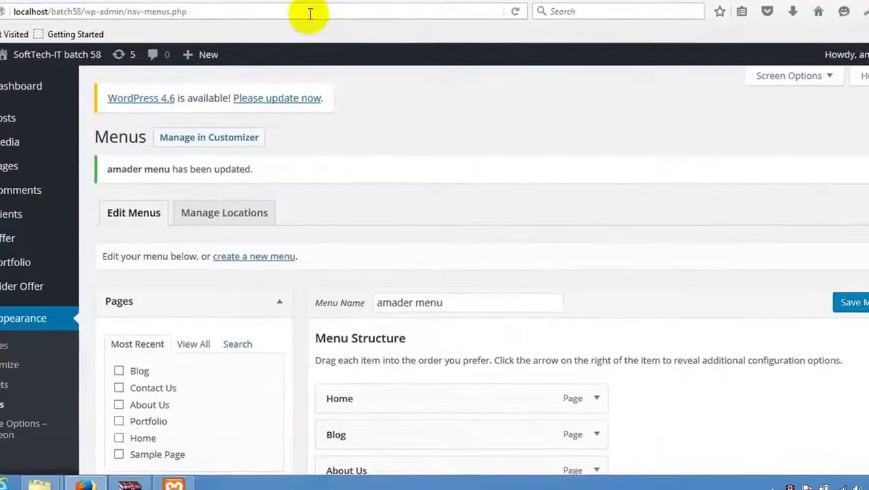
# - Open the homepage's page editor in a new tab from the live site
pyautogui.click(465, 6)
pyautogui.scroll(5, 382, 82)
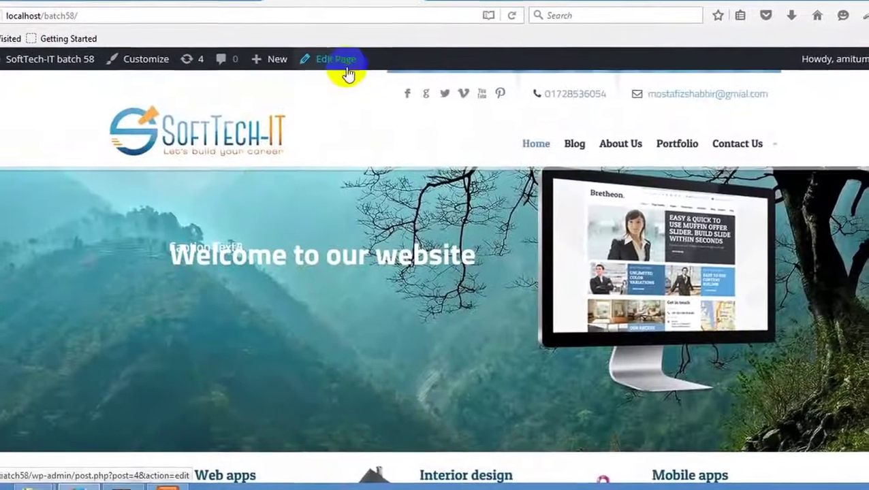
pyautogui.rightClick(348, 48)
pyautogui.click(392, 80)
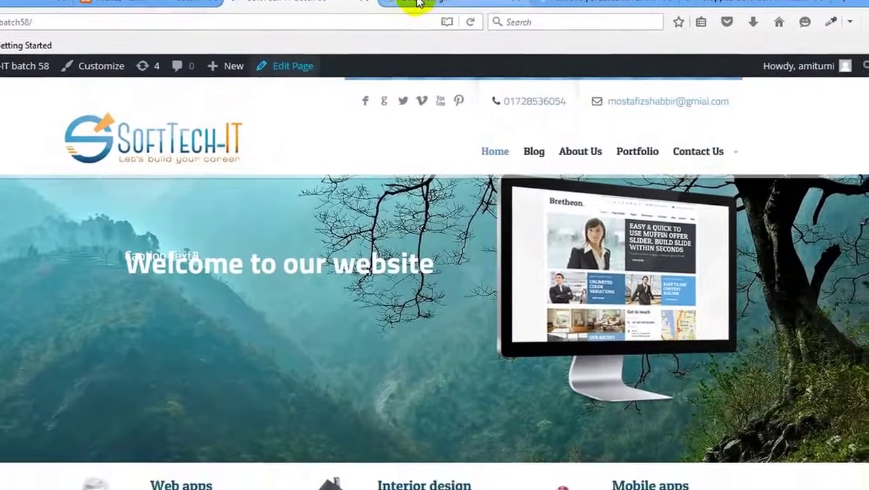
# - Examine the Home page's content builder layout and available element types in the page editor, and return to the live homepage
pyautogui.click(449, 3)
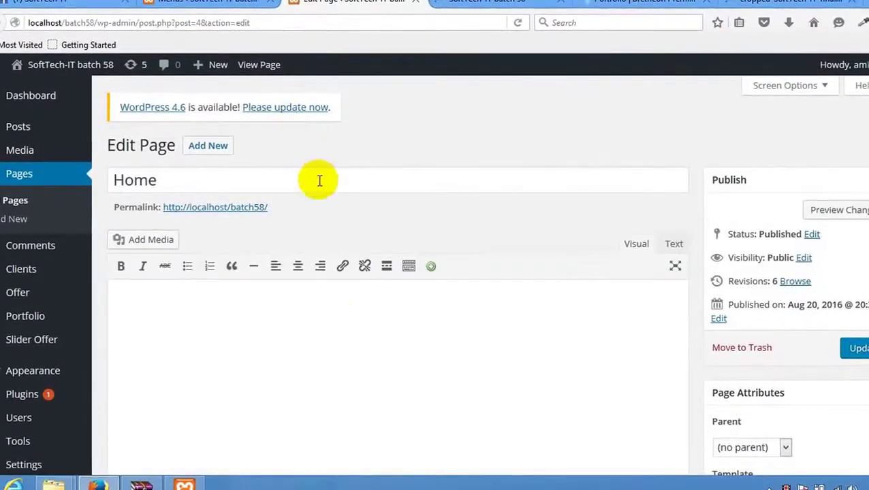
pyautogui.scroll(-5, 340, 323)
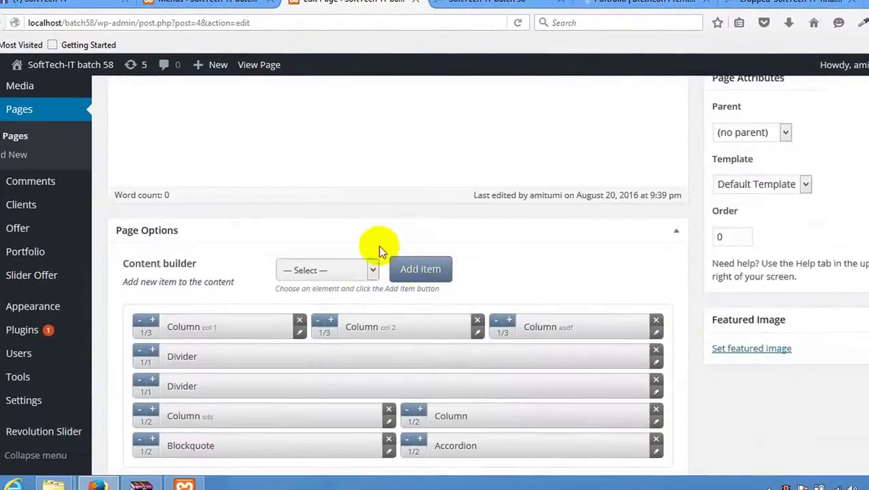
pyautogui.scroll(5, 423, 241)
pyautogui.scroll(-5, 745, 281)
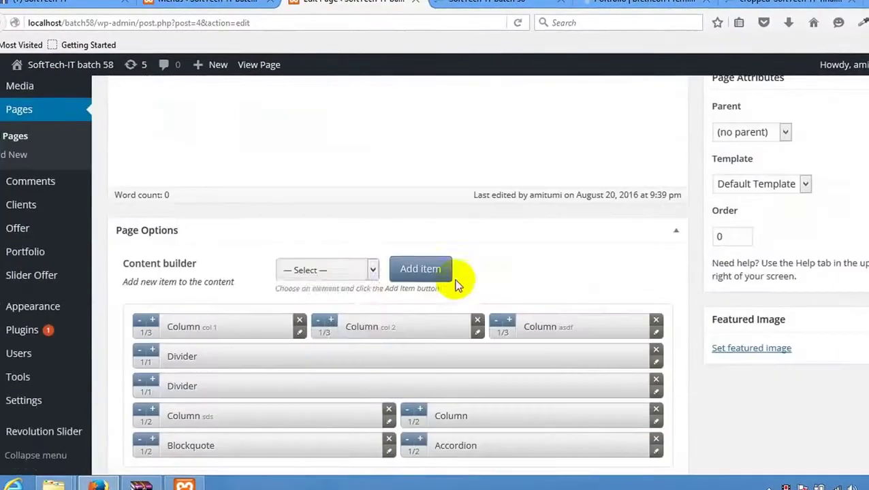
pyautogui.click(344, 271)
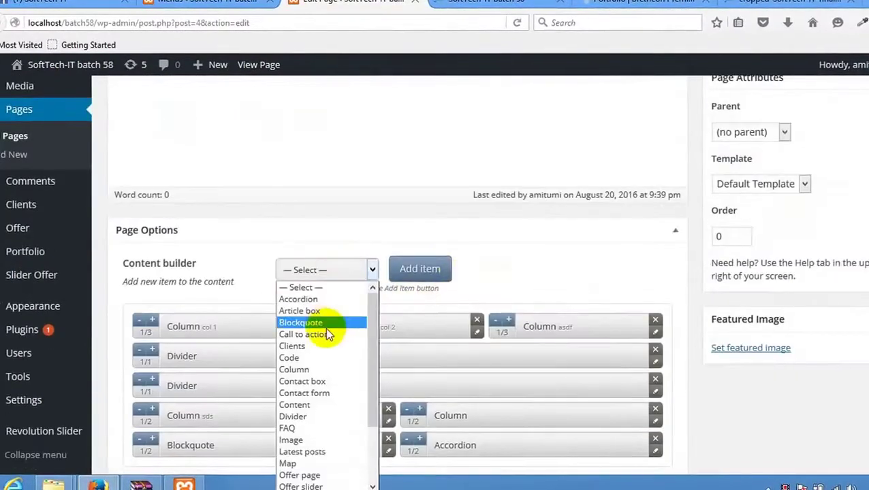
pyautogui.scroll(-2, 326, 334)
pyautogui.scroll(-1, 326, 339)
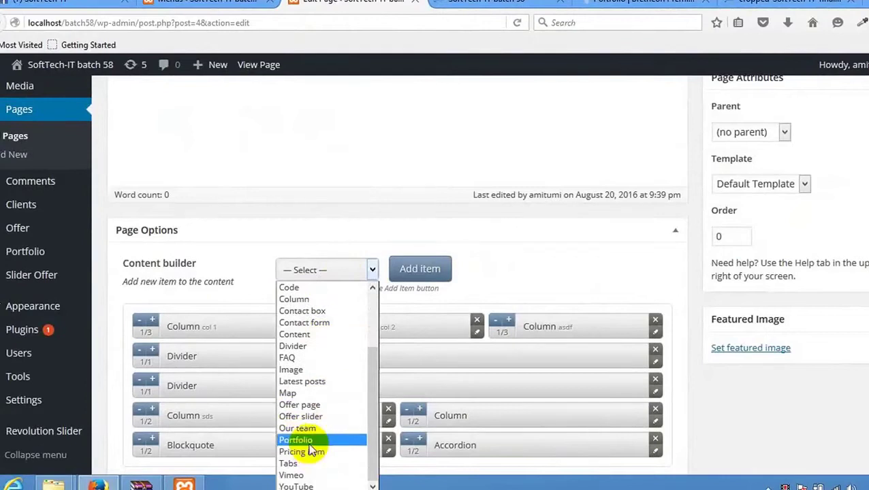
pyautogui.click(396, 237)
pyautogui.click(396, 237)
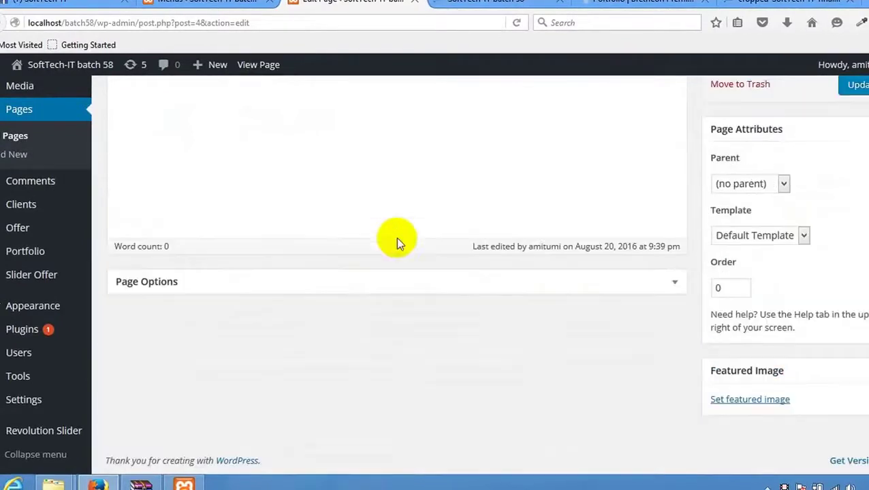
pyautogui.click(600, 289)
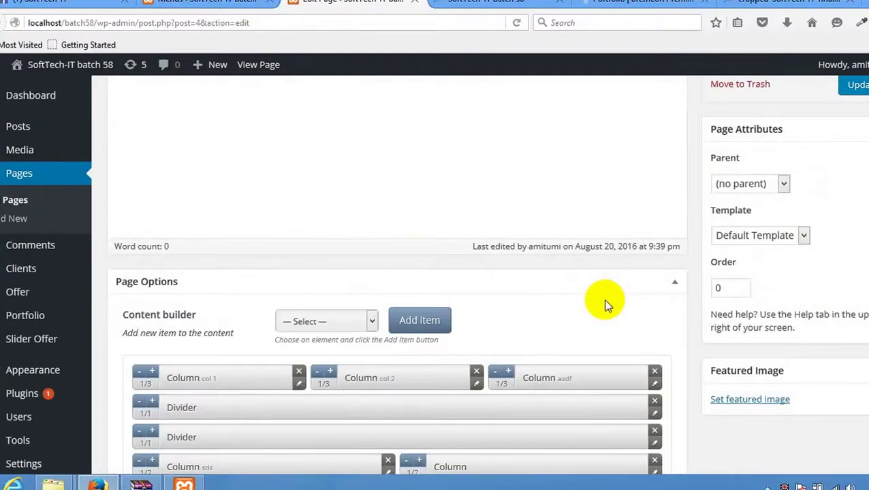
pyautogui.scroll(10, 524, 245)
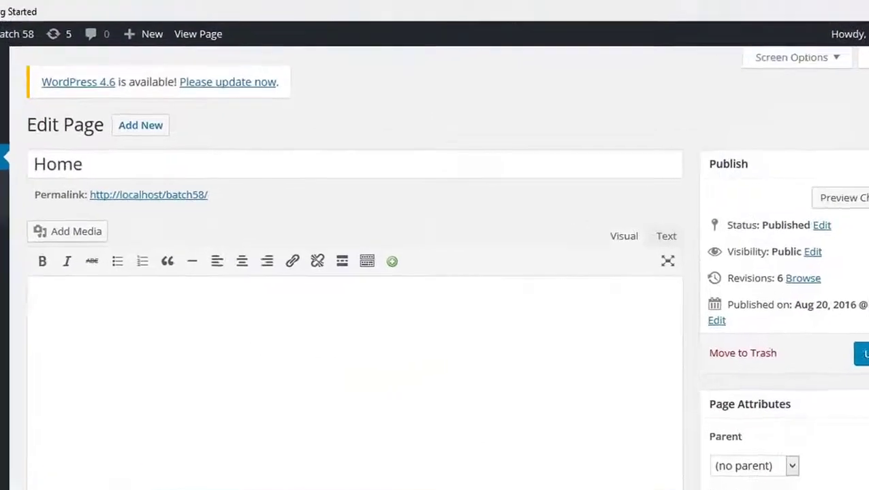
pyautogui.click(398, 13)
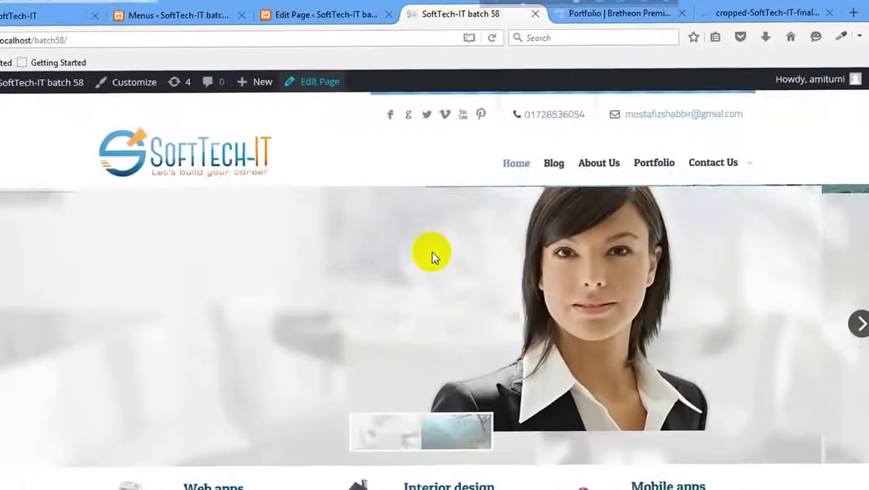
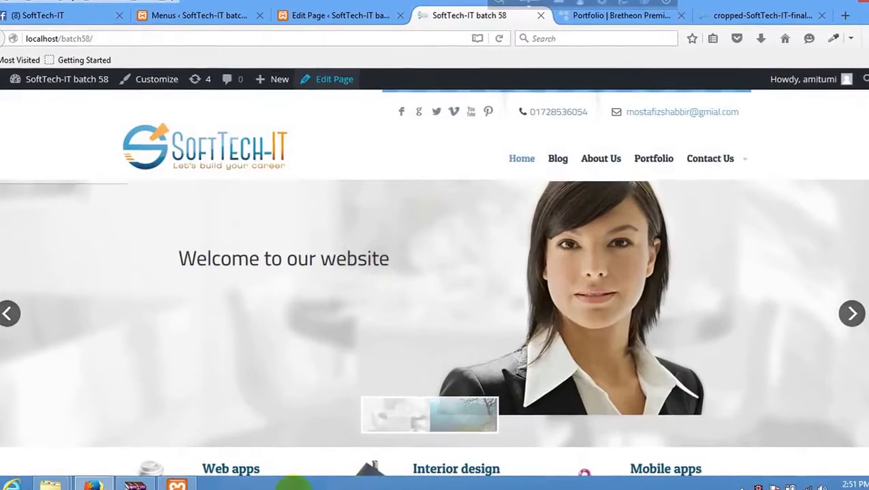
pyautogui.moveTo(58, 480)
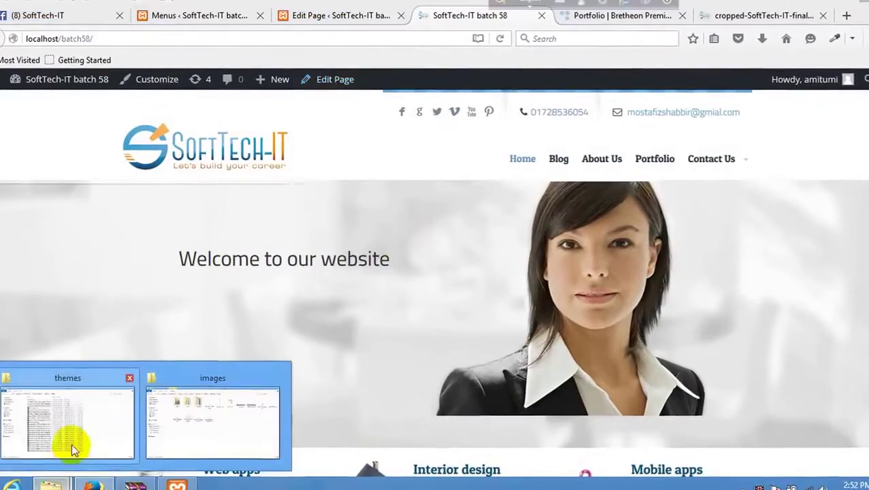
pyautogui.moveTo(169, 449)
pyautogui.click(213, 450)
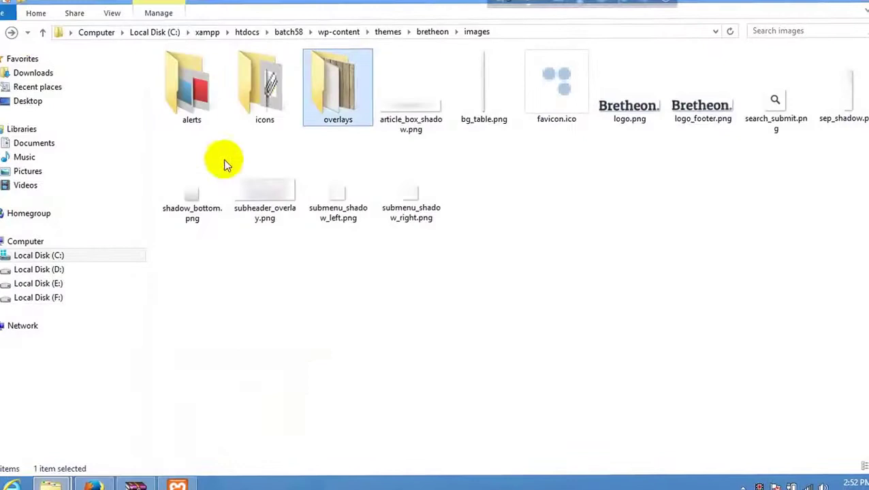
pyautogui.click(8, 33)
pyautogui.click(9, 32)
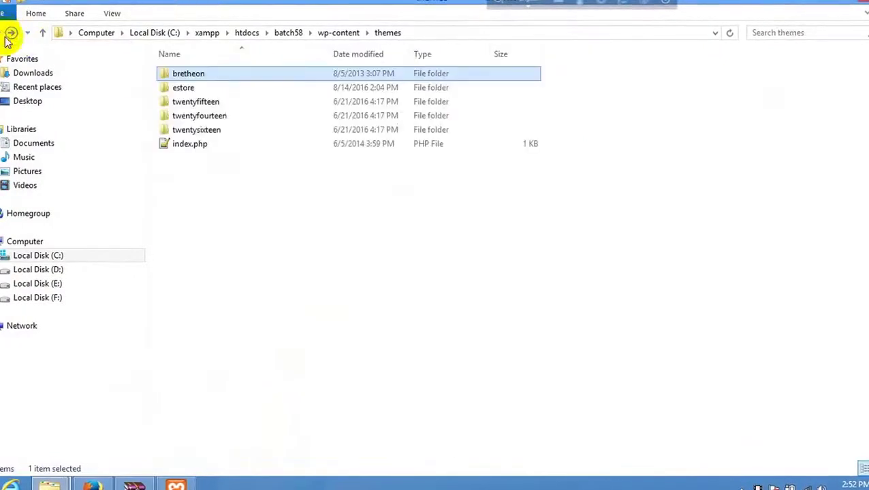
pyautogui.rightClick(211, 224)
pyautogui.moveTo(355, 401)
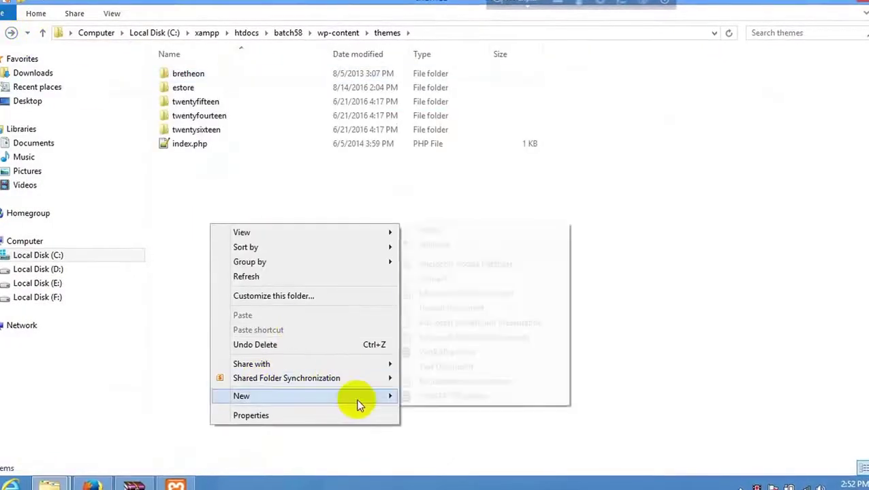
# - Switch to the File Explorer window showing the downloaded theme archives and go up to the Class 05 folder
pyautogui.click(55, 485)
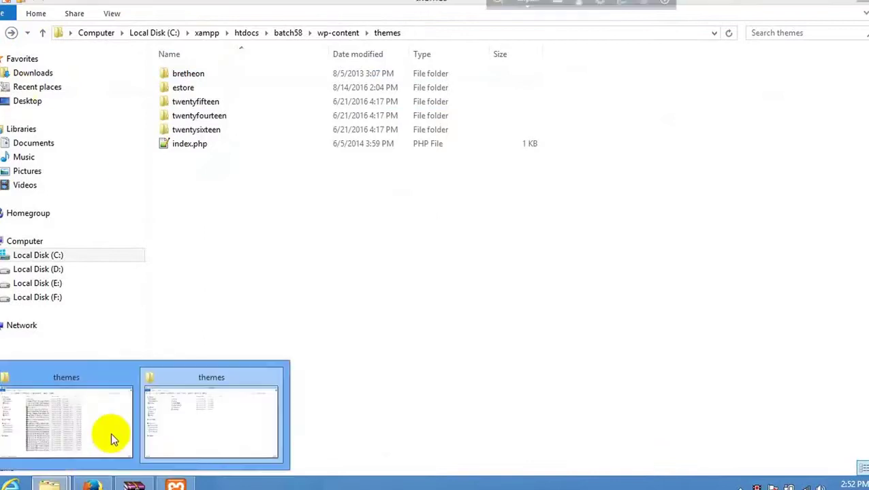
pyautogui.click(112, 437)
pyautogui.click(218, 416)
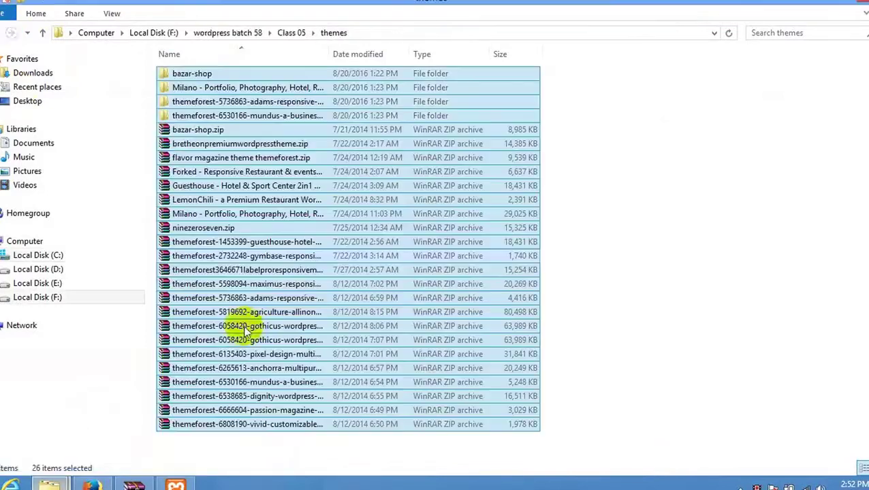
pyautogui.click(10, 32)
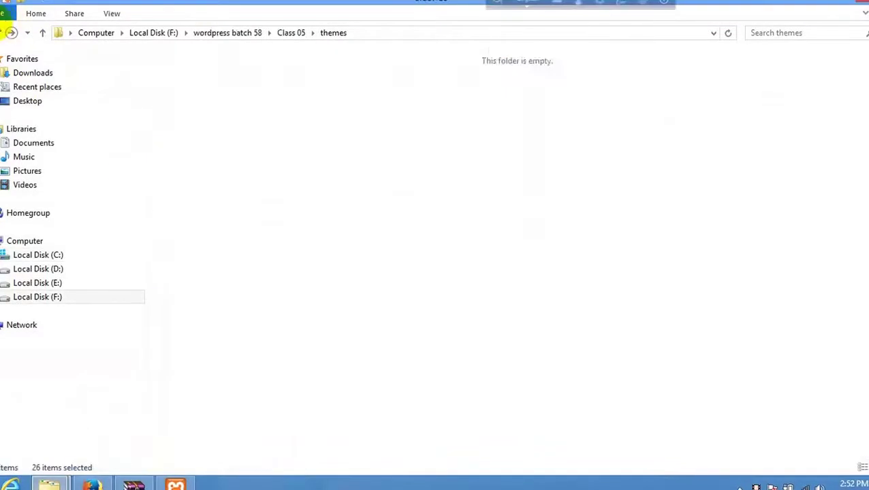
# - Create a new text document in the Class 05 folder and name it ami.html, replacing the .txt extension
pyautogui.rightClick(236, 211)
pyautogui.moveTo(367, 381)
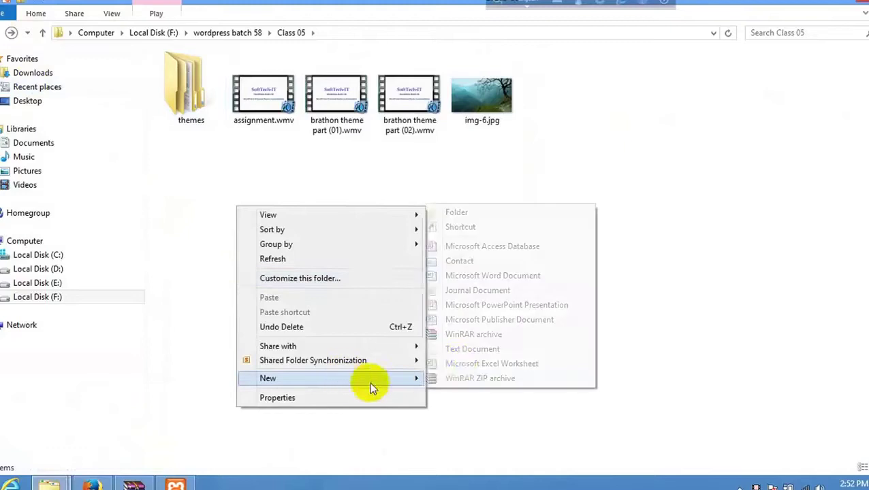
pyautogui.click(457, 349)
pyautogui.write('ami.txt')
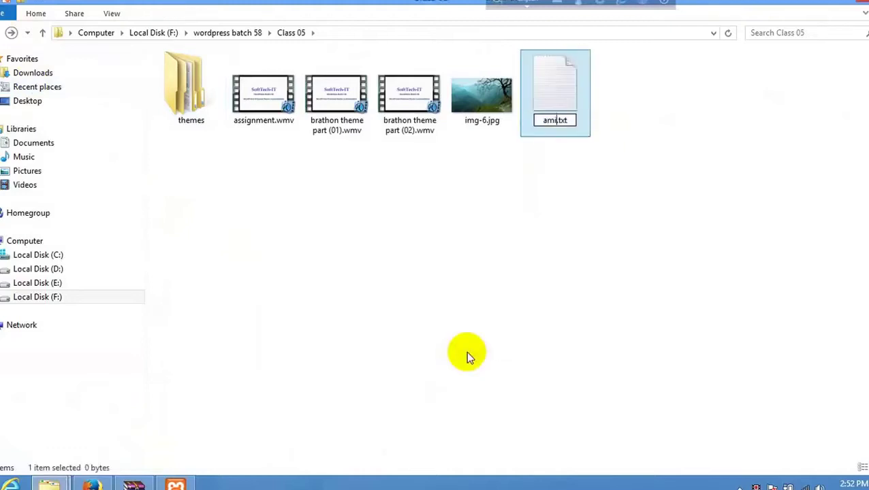
pyautogui.hotkey('ctrl', 'a')
pyautogui.press('BackSpace')
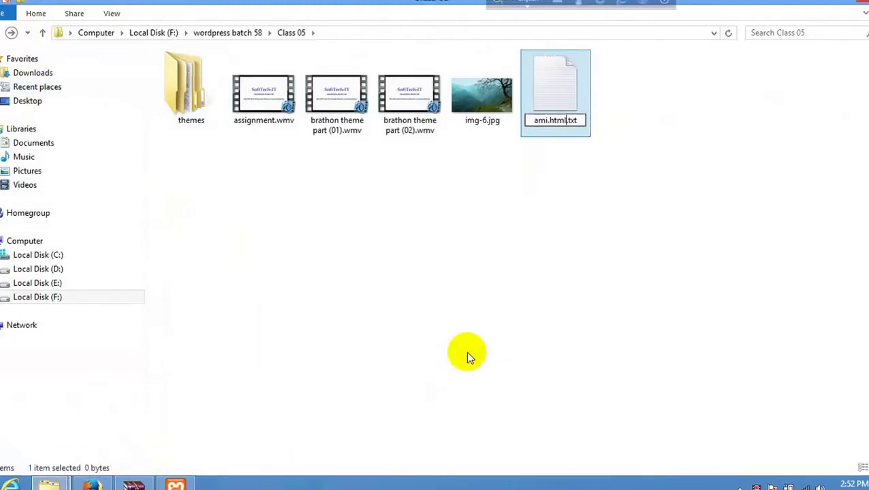
pyautogui.write('ami.html')
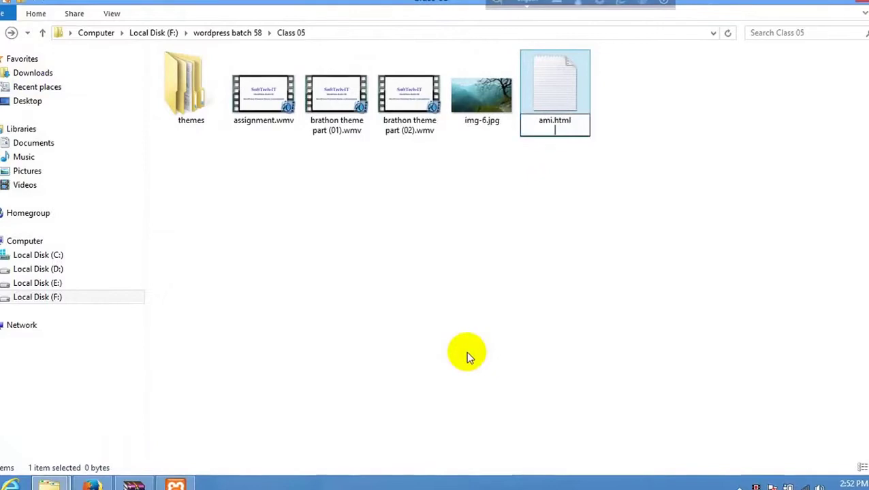
pyautogui.press('Return')
# - Create a second text document in the Class 05 folder and name it apni.html
pyautogui.rightClick(497, 425)
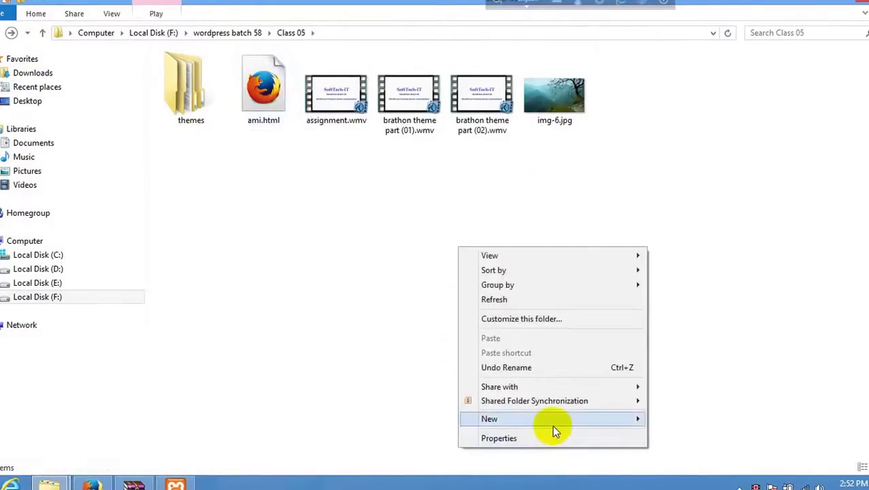
pyautogui.moveTo(551, 422)
pyautogui.click(681, 390)
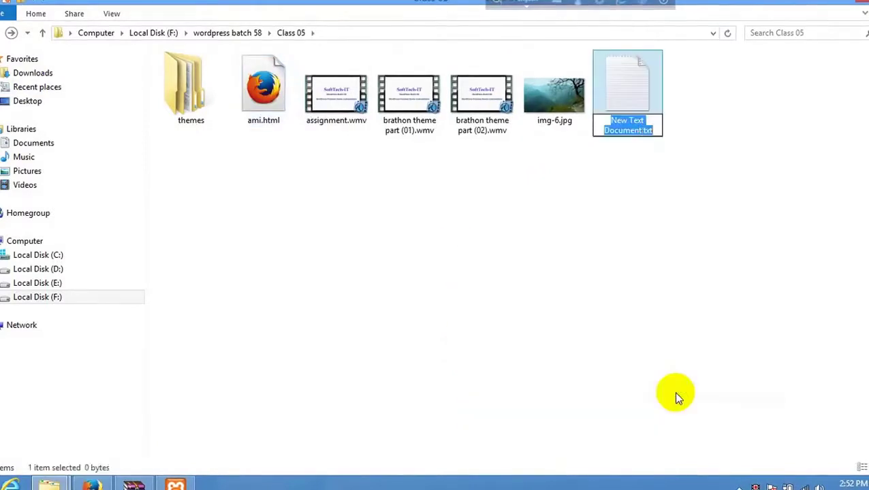
pyautogui.write('apni.')
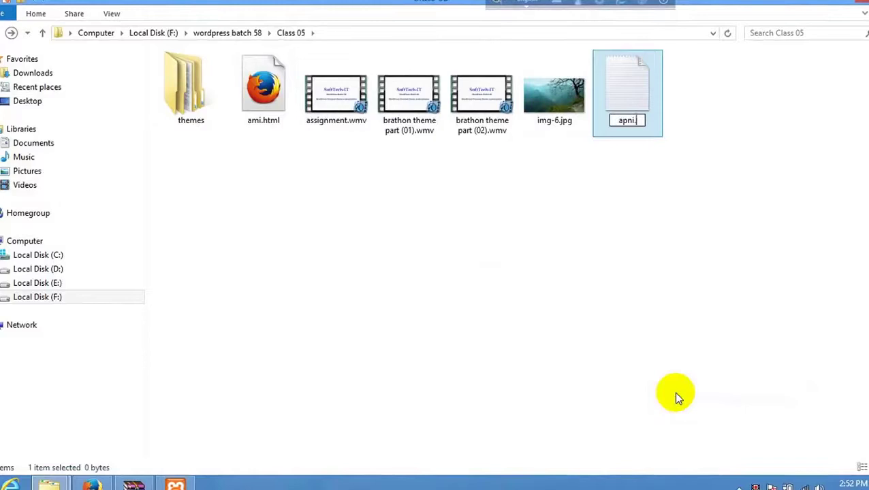
pyautogui.write('html')
pyautogui.press('Return')
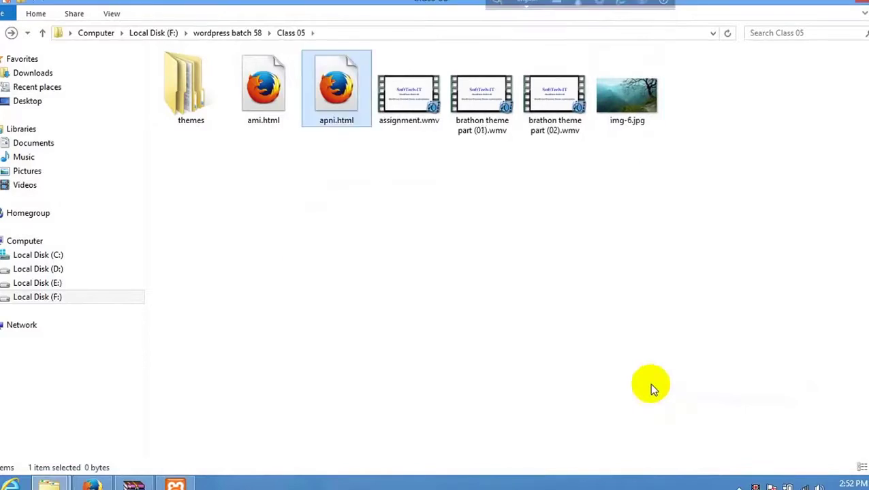
# - Create a new folder named amra in the Class 05 folder
pyautogui.rightClick(304, 167)
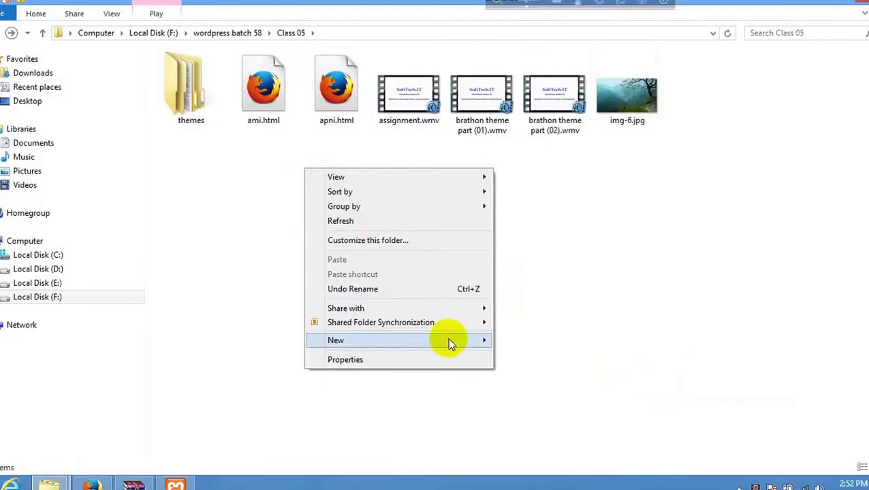
pyautogui.moveTo(447, 339)
pyautogui.click(525, 175)
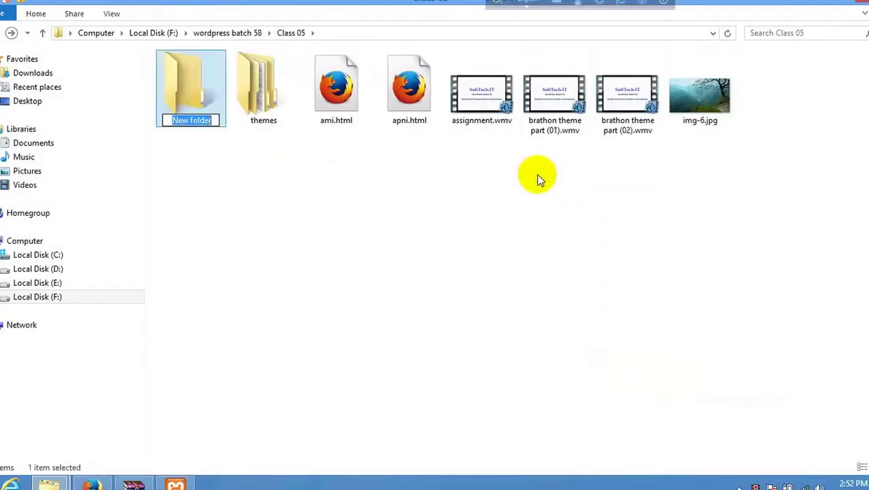
pyautogui.write('amra')
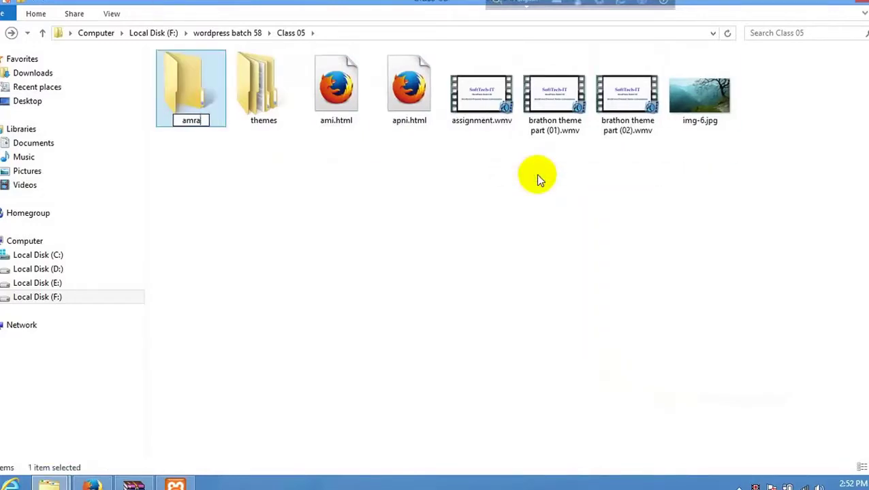
pyautogui.press('Return')
# - Select ami.html and apni.html together and move them into the amra folder
pyautogui.click(407, 96)
pyautogui.click(348, 105)
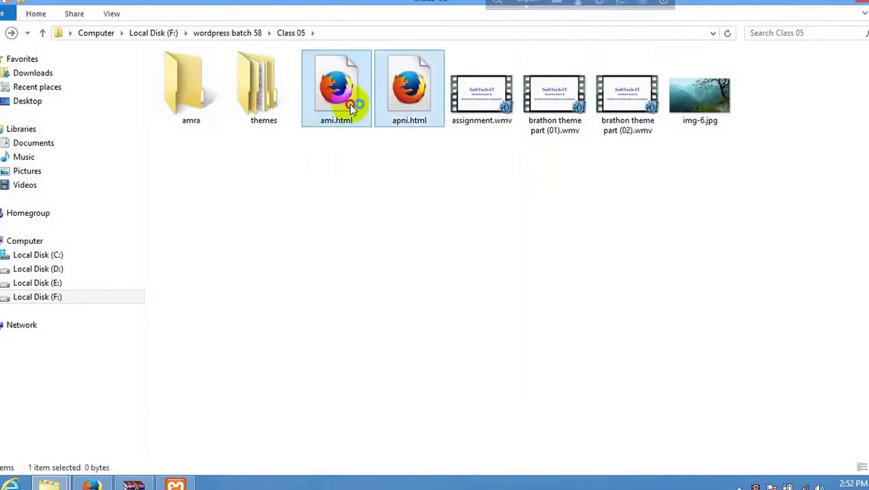
pyautogui.moveTo(349, 104); pyautogui.dragTo(368, 117)
pyautogui.click(368, 116)
pyautogui.keyDown('shift'); pyautogui.click(225, 100); pyautogui.keyUp('shift')
pyautogui.click(242, 132)
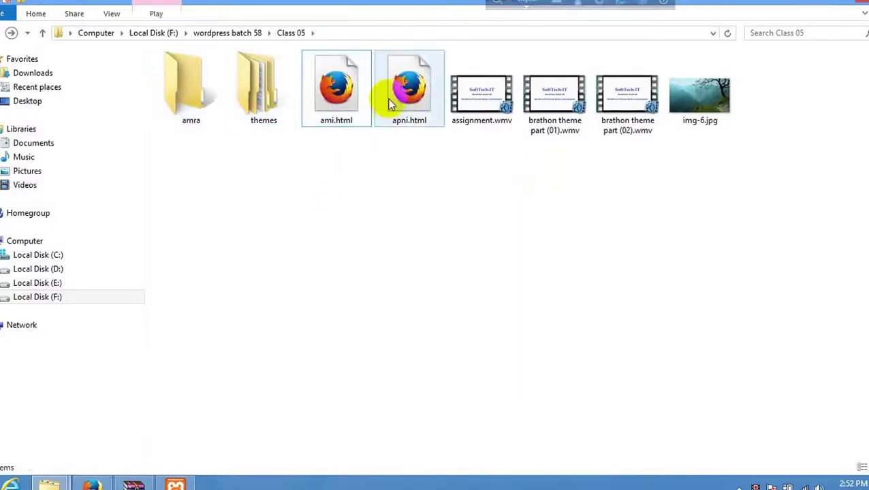
pyautogui.click(390, 104)
pyautogui.keyDown('ctrl'); pyautogui.click(343, 104); pyautogui.keyUp('ctrl')
pyautogui.moveTo(342, 104); pyautogui.dragTo(177, 106)
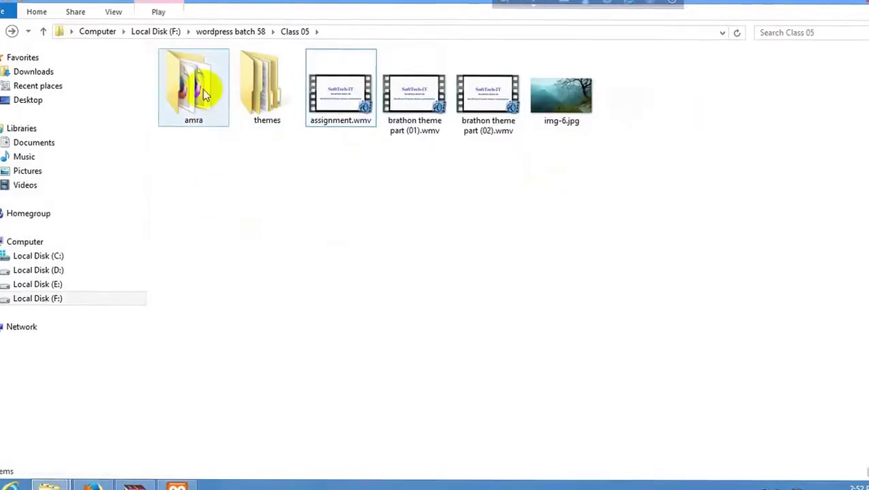
# - Compress the amra folder into a ZIP archive, keeping the name amra.zip
pyautogui.click(202, 90)
pyautogui.rightClick(200, 89)
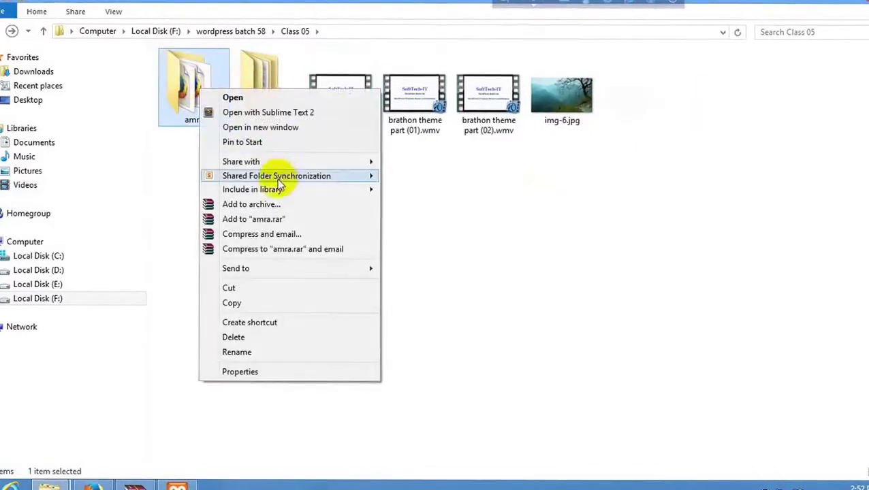
pyautogui.moveTo(320, 270)
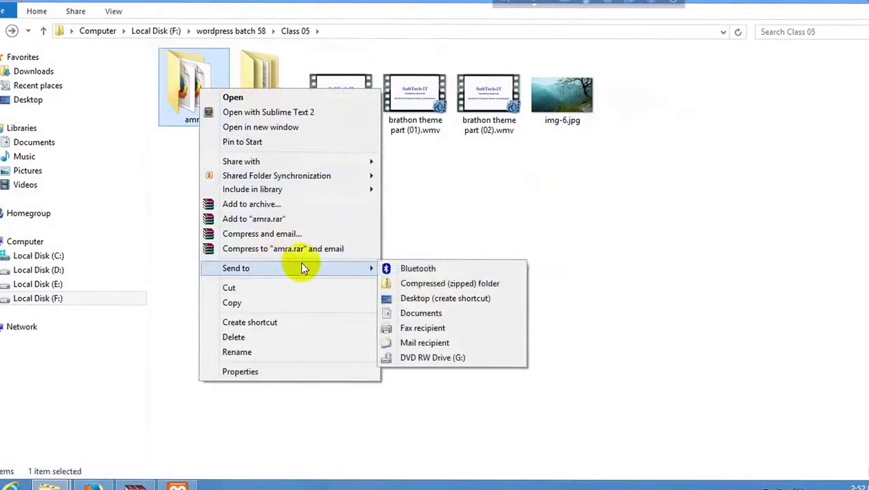
pyautogui.click(436, 286)
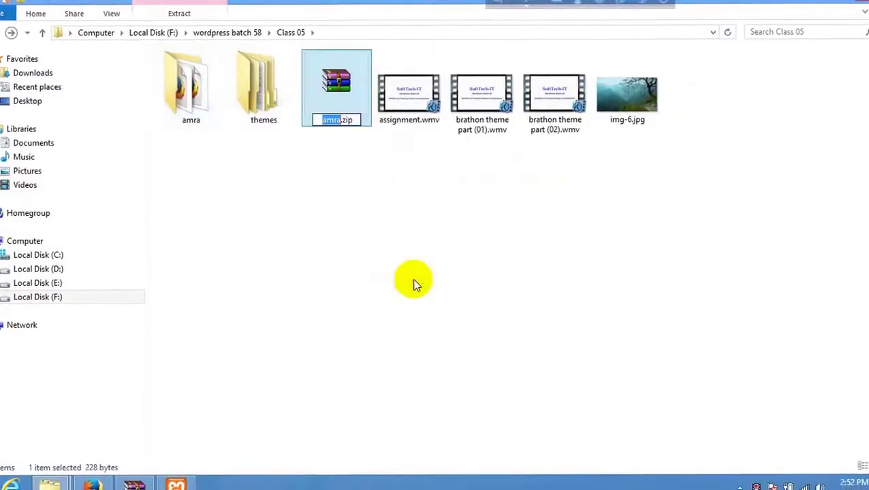
pyautogui.click(364, 116)
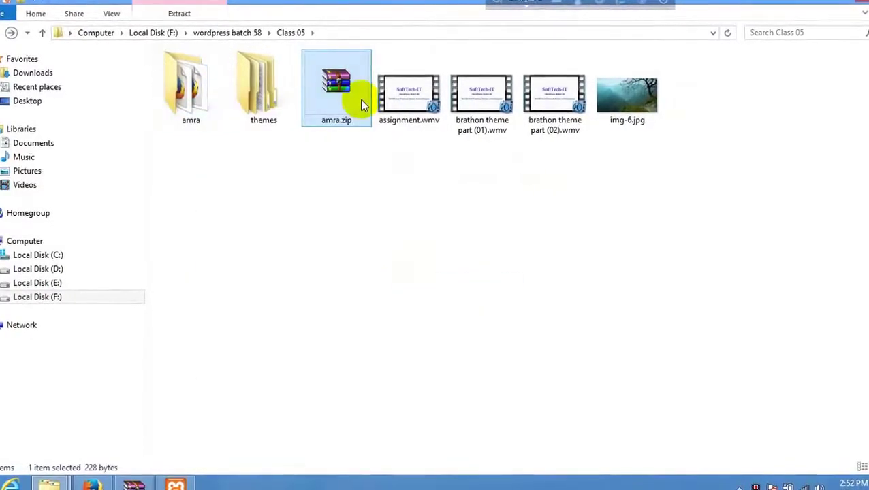
# - Open amra.zip, check the files inside its amra folder, and close the archive
pyautogui.doubleClick(360, 104)
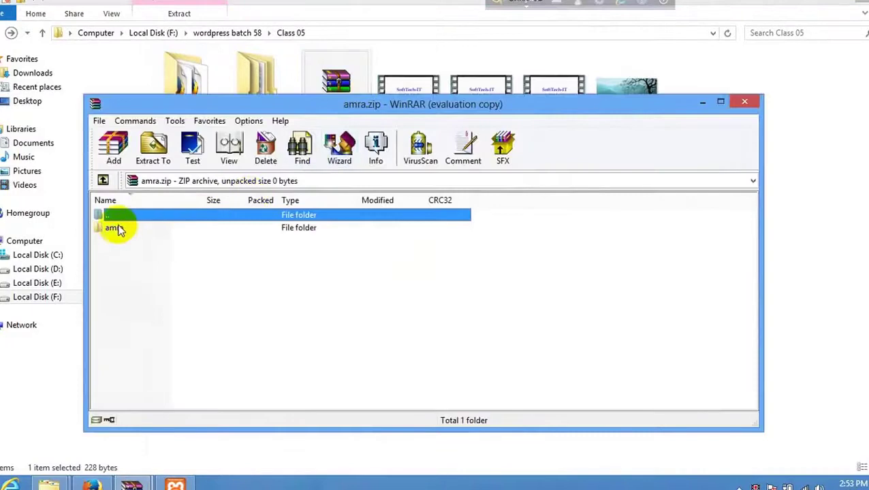
pyautogui.doubleClick(117, 230)
pyautogui.click(126, 229)
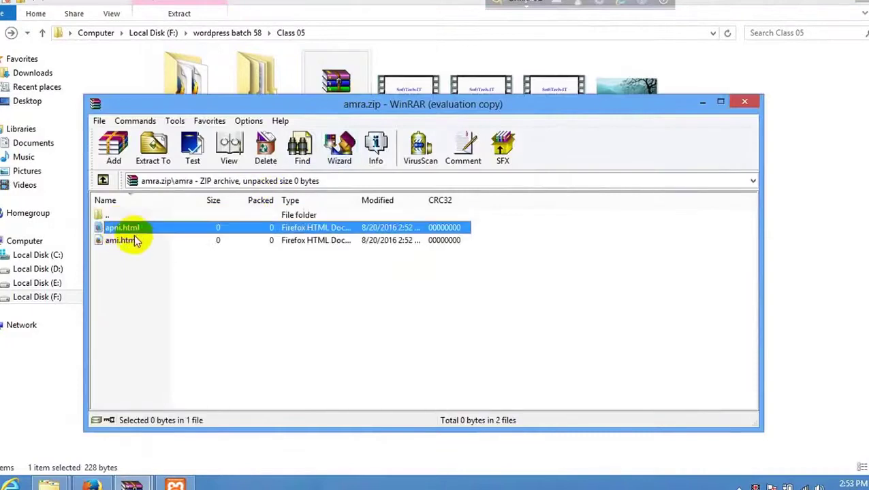
pyautogui.click(135, 243)
pyautogui.click(740, 103)
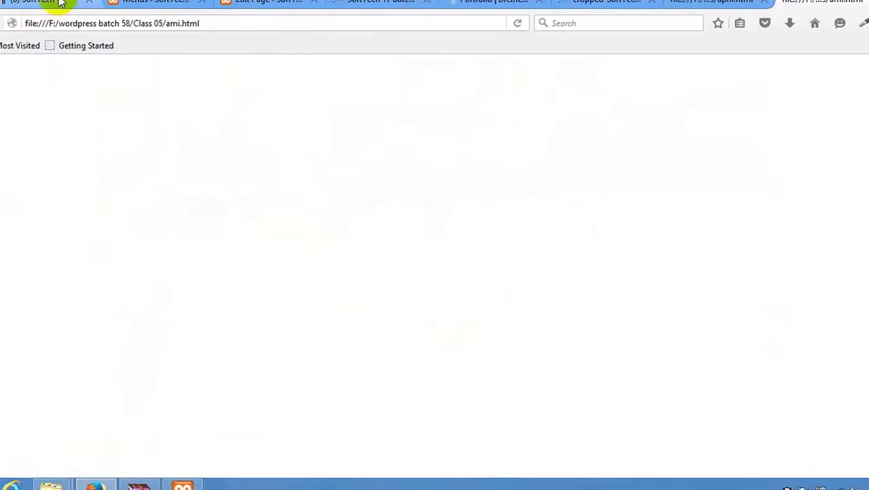
# - Switch to Firefox and go from the Facebook group SoftTech-IT to the group SoftTech-IT Batch 58
pyautogui.click(60, 3)
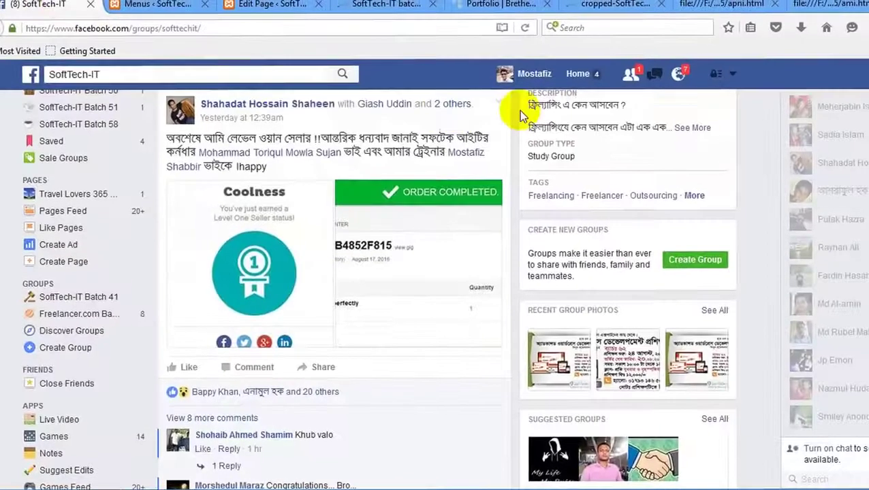
pyautogui.scroll(5, 514, 163)
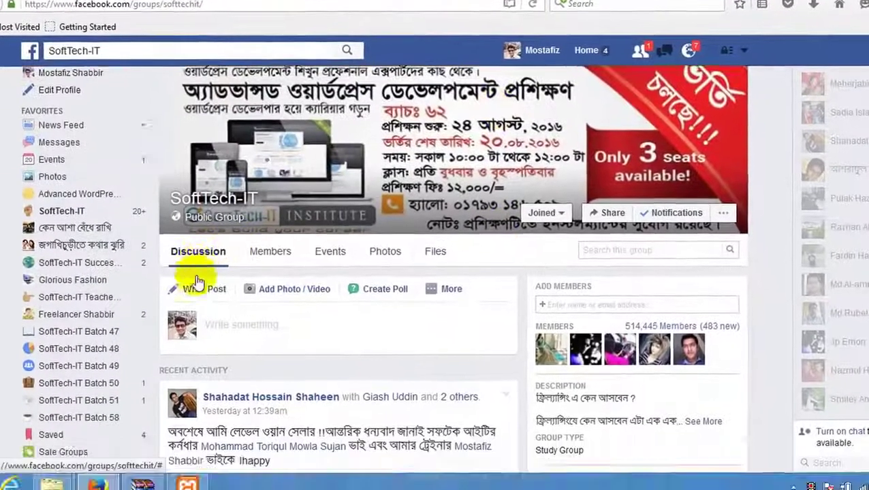
pyautogui.scroll(-3, 181, 333)
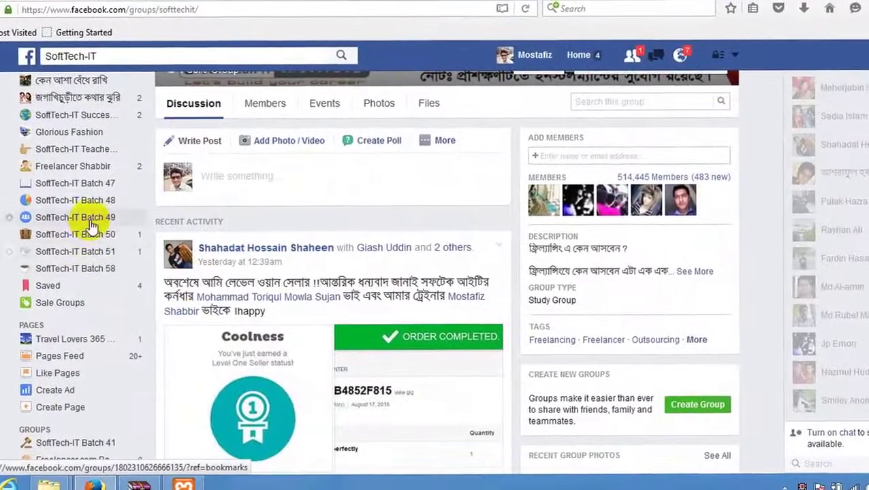
pyautogui.click(91, 270)
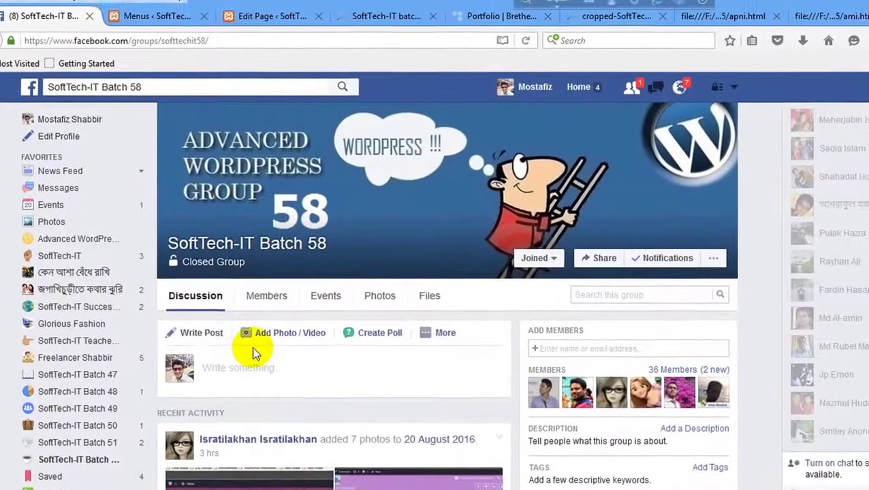
# - Start a file upload post in the SoftTech-IT Batch 58 group's discussion
pyautogui.scroll(-2, 408, 371)
pyautogui.click(450, 254)
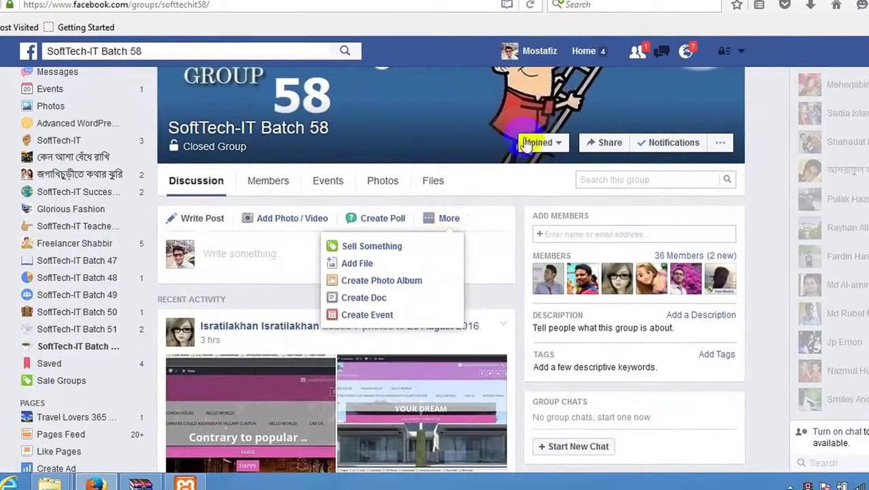
pyautogui.click(572, 158)
pyautogui.click(446, 222)
pyautogui.click(514, 239)
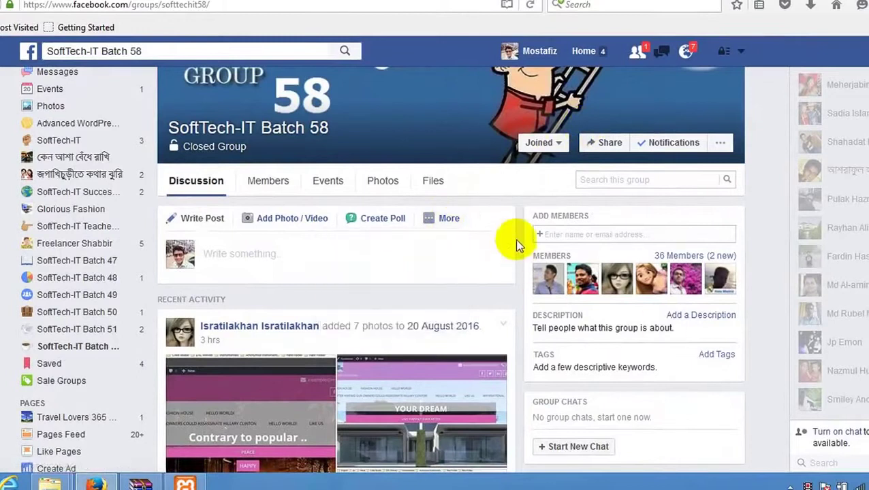
pyautogui.click(449, 222)
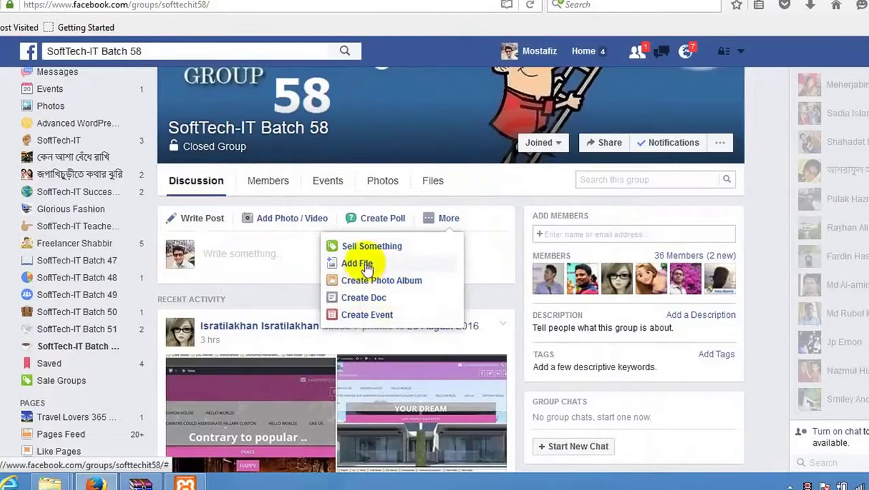
pyautogui.click(368, 265)
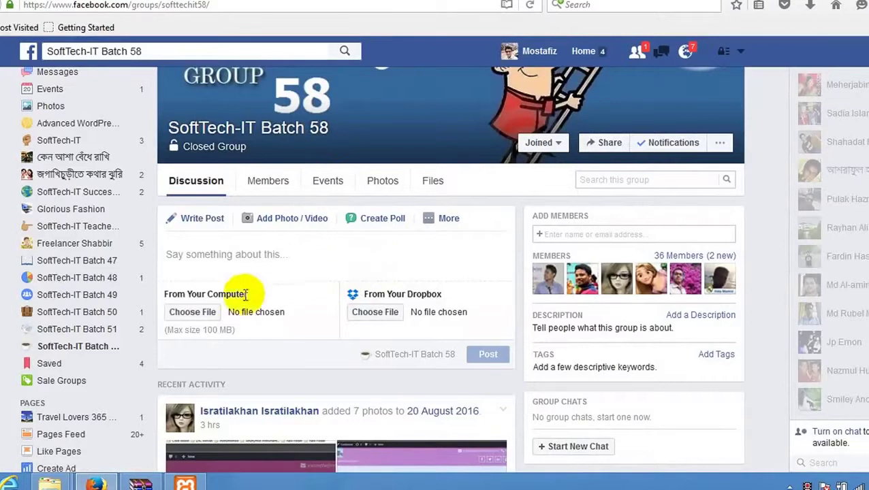
# - Attach amra.zip from the Class 05 folder of wordpress batch 58 on Local Disk (F:) to the post
pyautogui.click(204, 315)
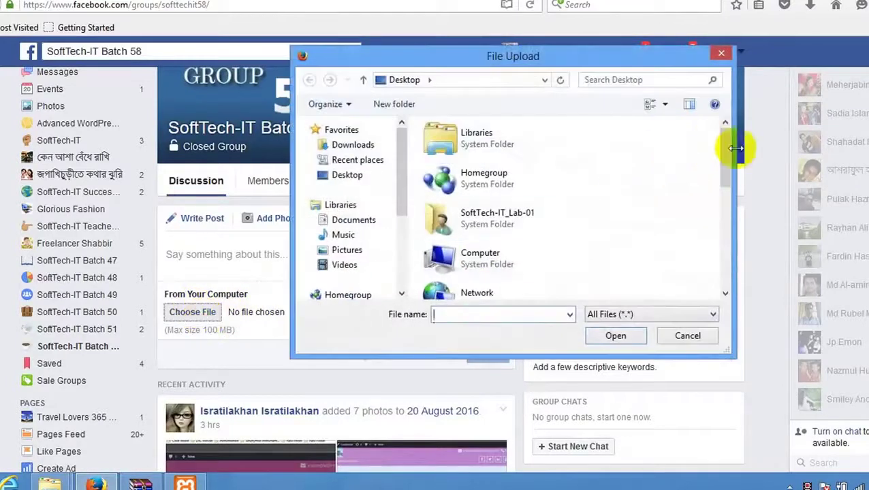
pyautogui.moveTo(725, 174); pyautogui.dragTo(725, 271)
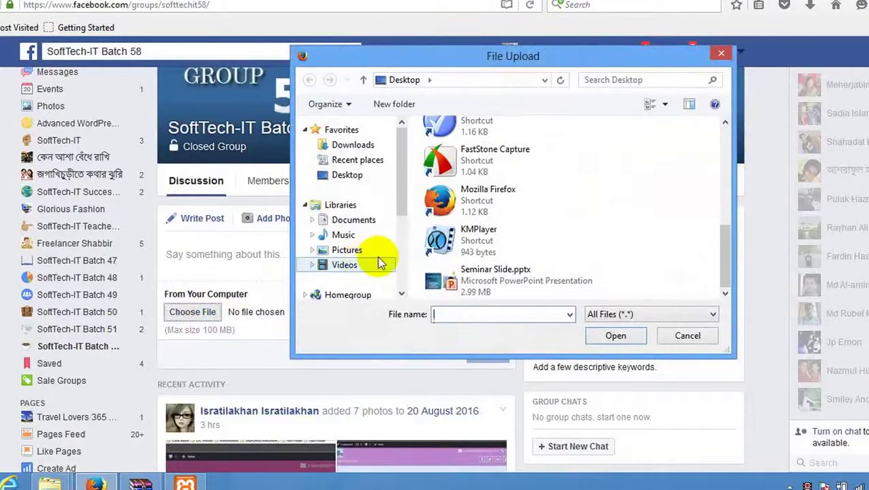
pyautogui.moveTo(405, 183); pyautogui.dragTo(402, 243)
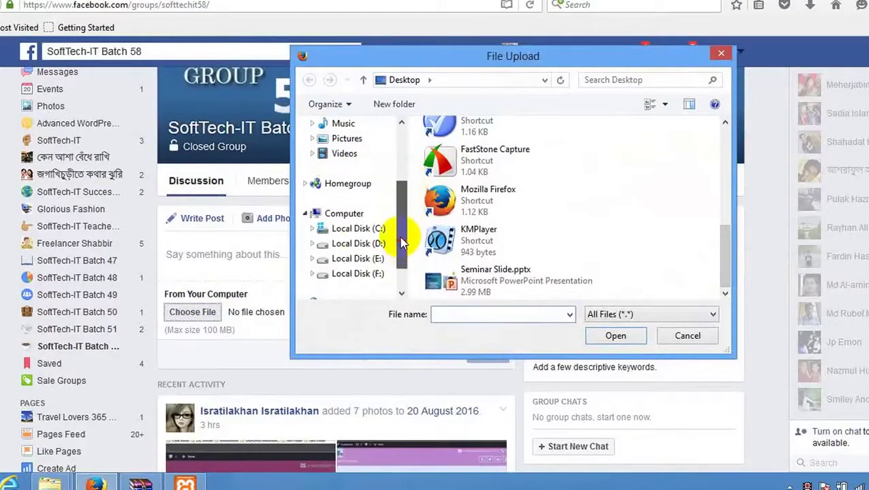
pyautogui.click(351, 275)
pyautogui.moveTo(721, 174); pyautogui.dragTo(724, 224)
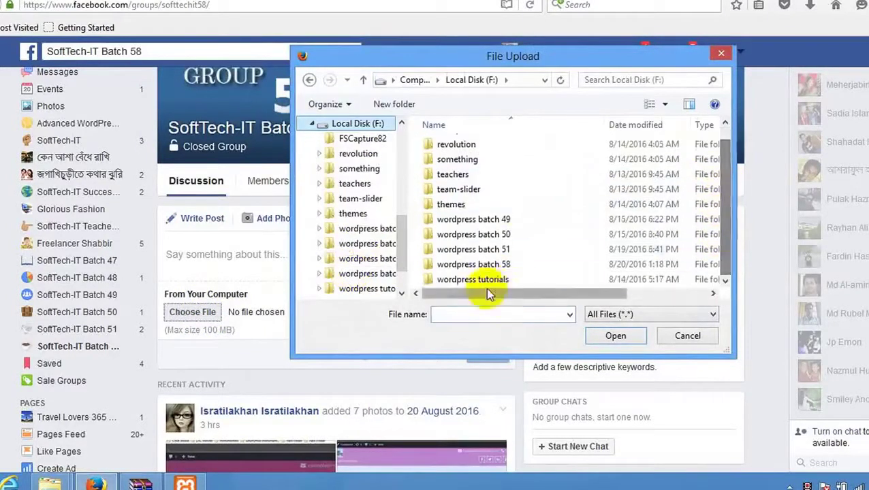
pyautogui.doubleClick(485, 264)
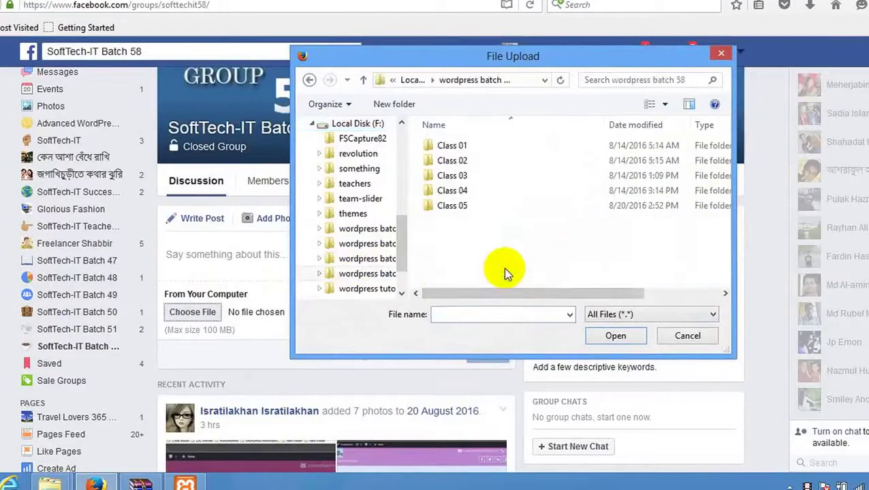
pyautogui.doubleClick(479, 205)
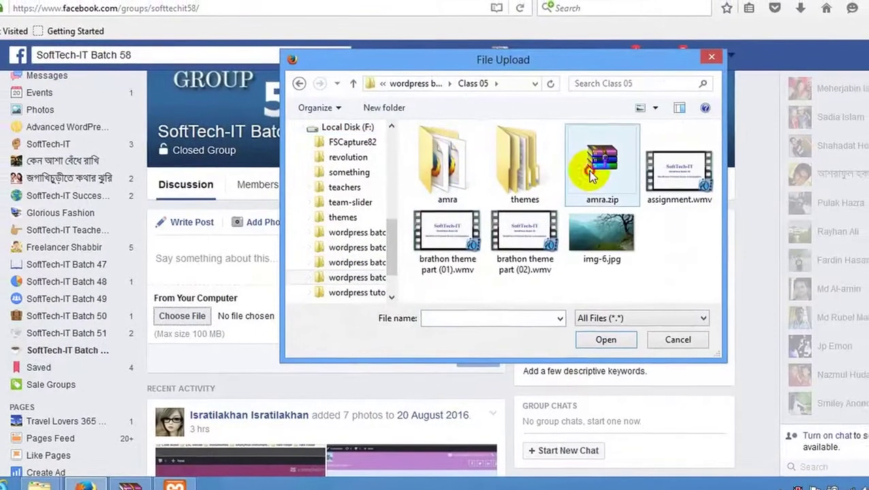
pyautogui.doubleClick(591, 176)
pyautogui.scroll(-2, 395, 299)
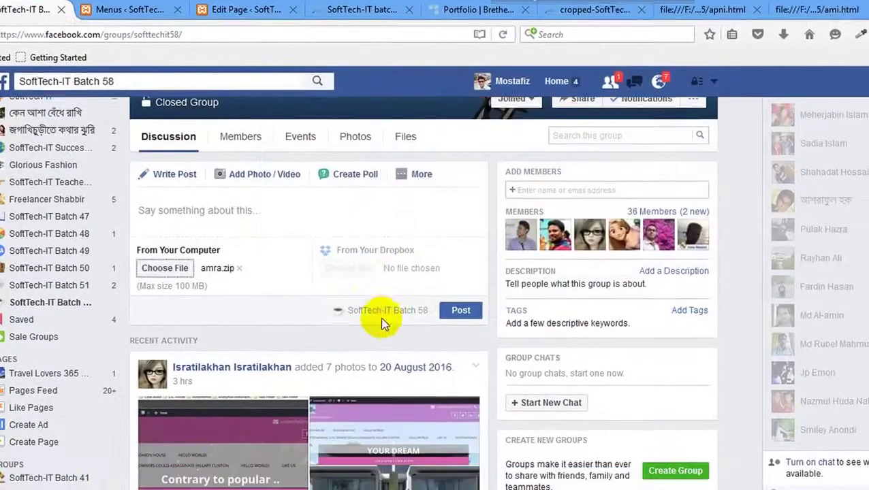
# - Add the message "jggghglj" to the amra.zip upload and publish it to the group
pyautogui.click(459, 311)
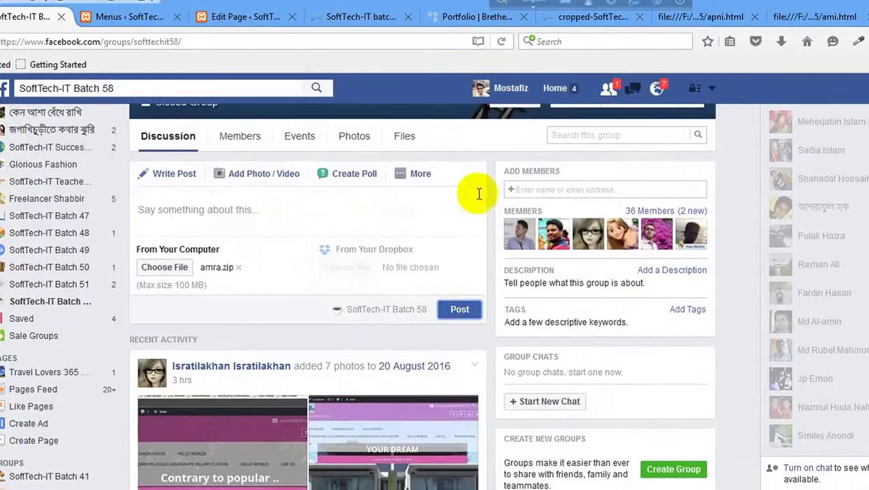
pyautogui.click(263, 214)
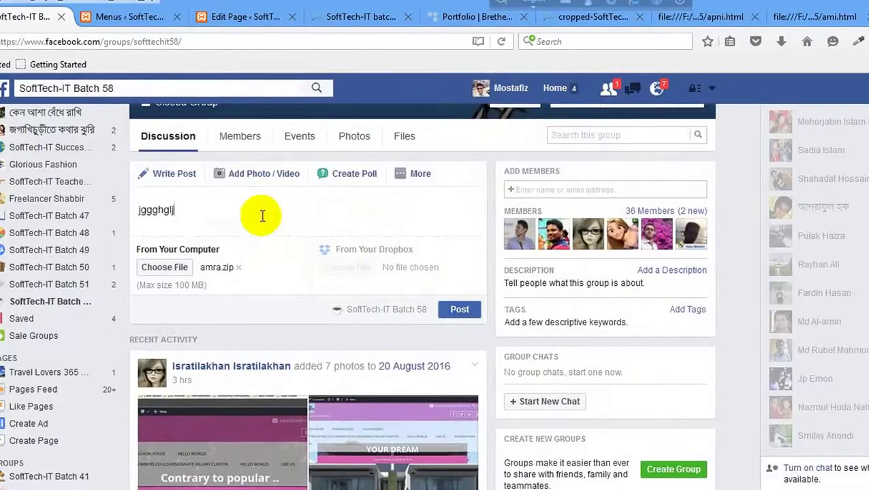
pyautogui.click(458, 311)
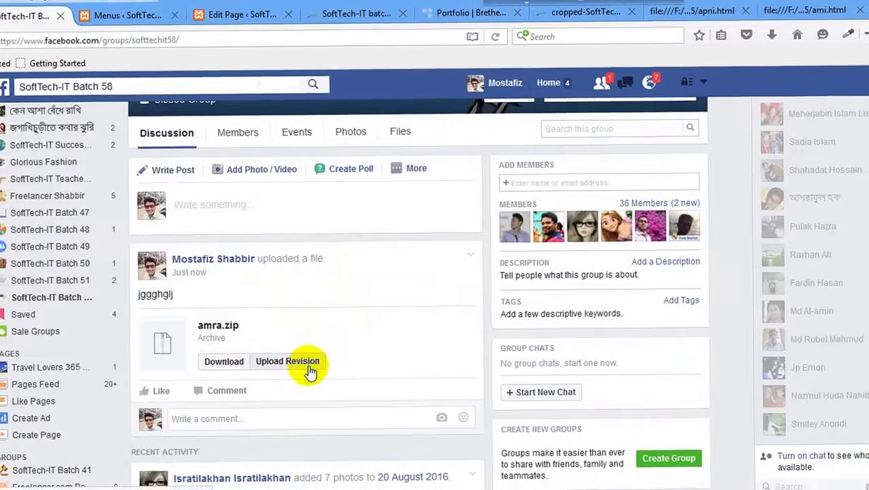
# - Delete the uploaded amra.zip file from the group's discussion and confirm the deletion
pyautogui.scroll(-3, 327, 389)
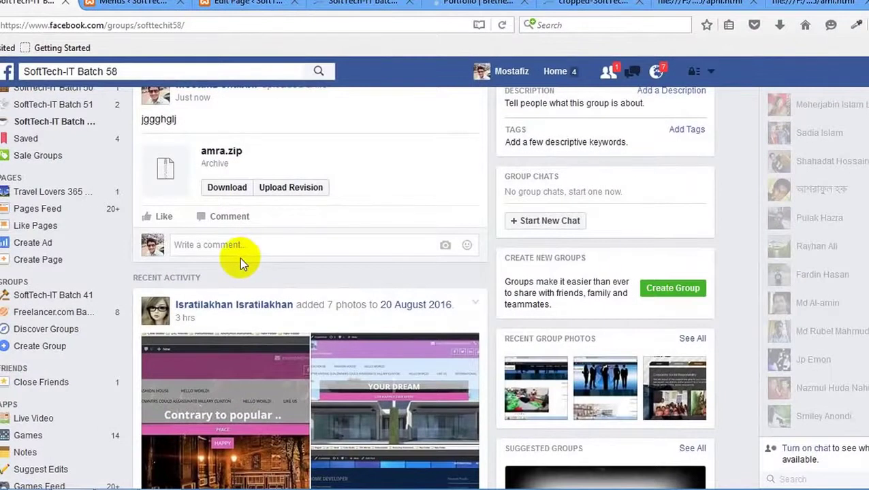
pyautogui.scroll(-3, 239, 257)
pyautogui.scroll(8, 243, 261)
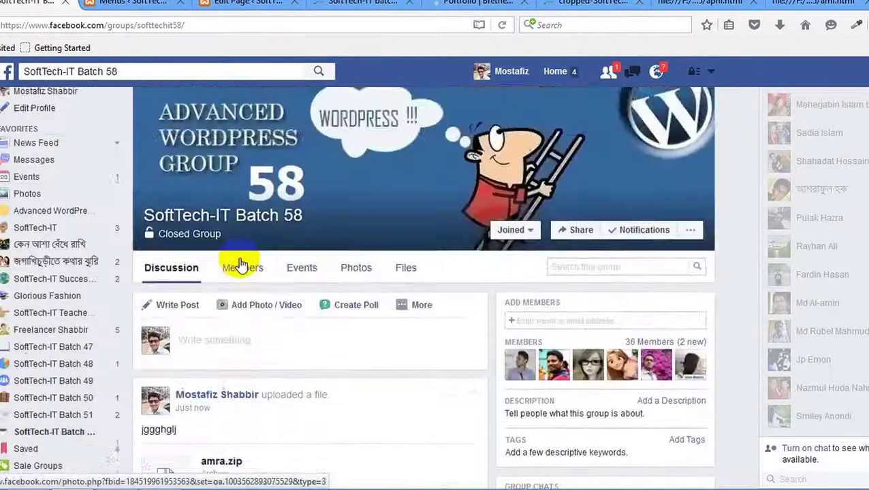
pyautogui.scroll(-4, 361, 232)
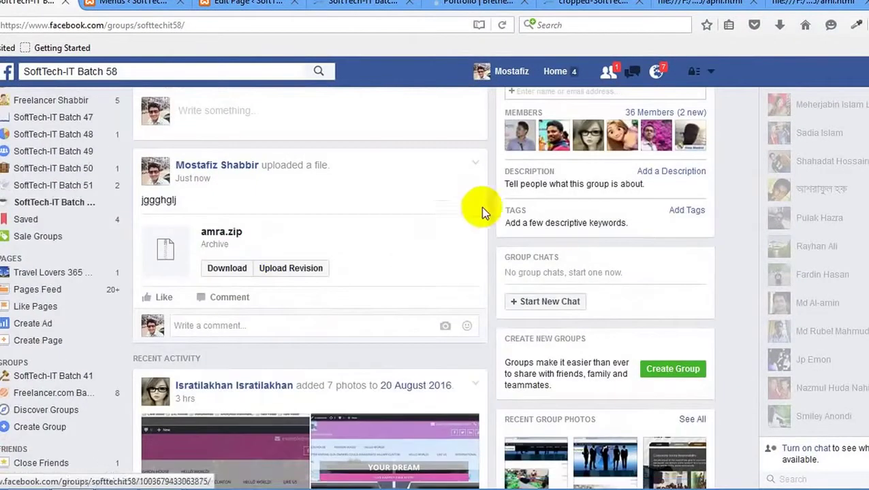
pyautogui.click(476, 172)
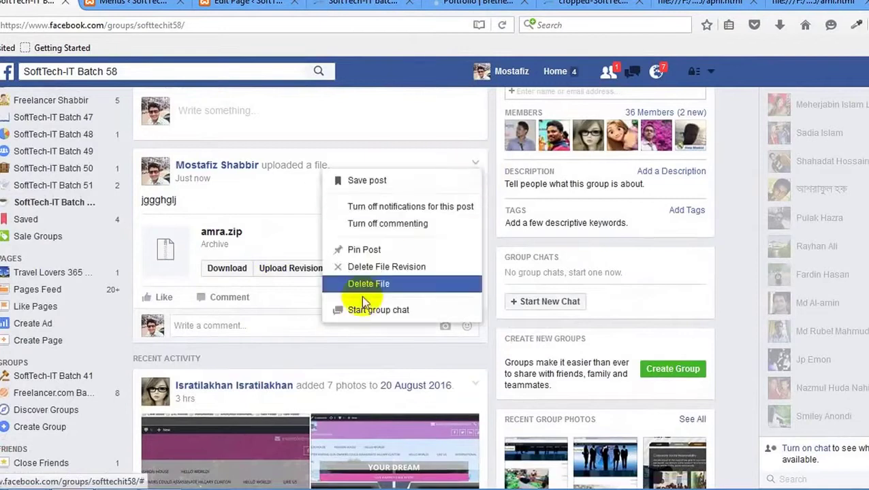
pyautogui.click(385, 285)
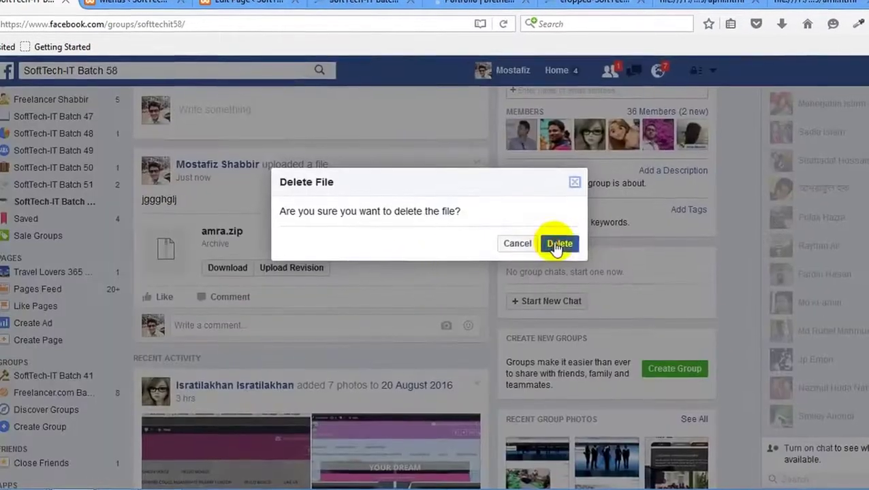
pyautogui.click(559, 246)
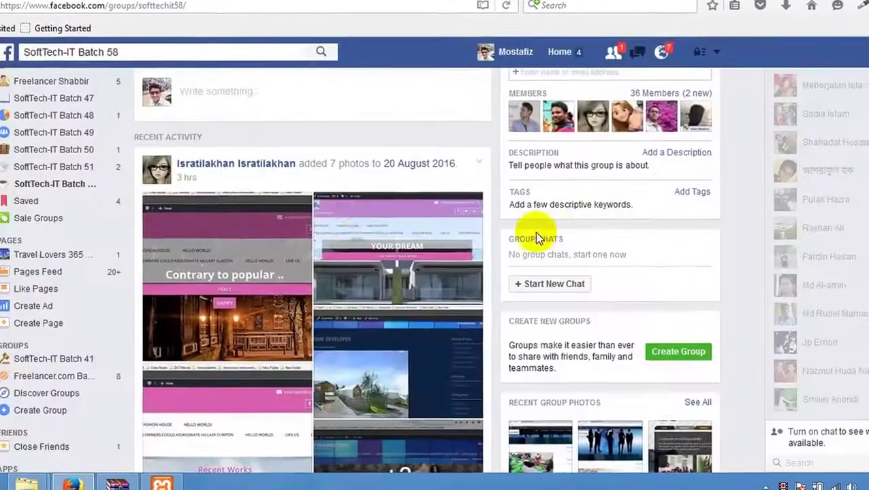
pyautogui.scroll(5, 354, 211)
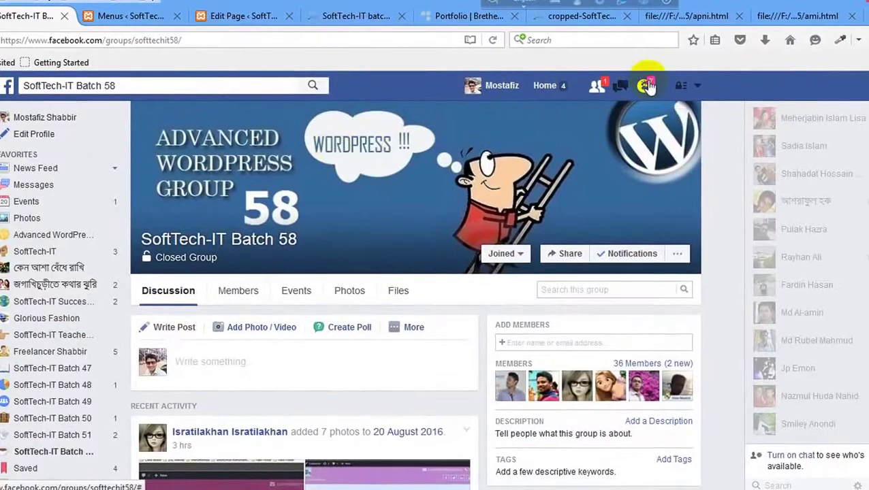
# - Close all the other browser tabs, keeping only the SoftTech-IT Batch 58 group page open
pyautogui.click(330, 37)
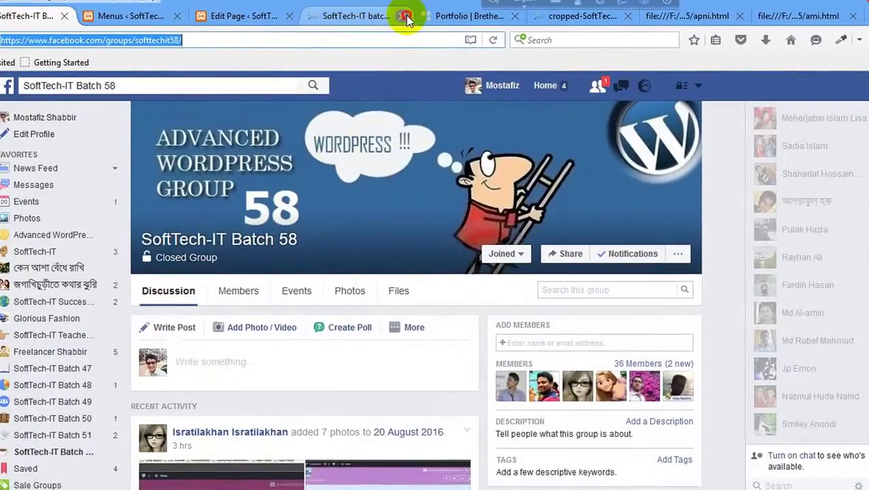
pyautogui.click(407, 17)
pyautogui.click(407, 16)
pyautogui.click(398, 18)
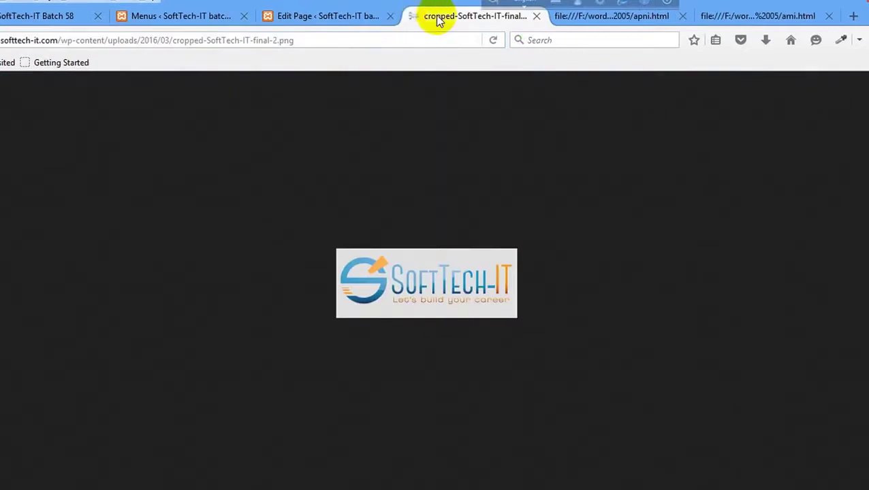
pyautogui.click(535, 17)
pyautogui.click(519, 19)
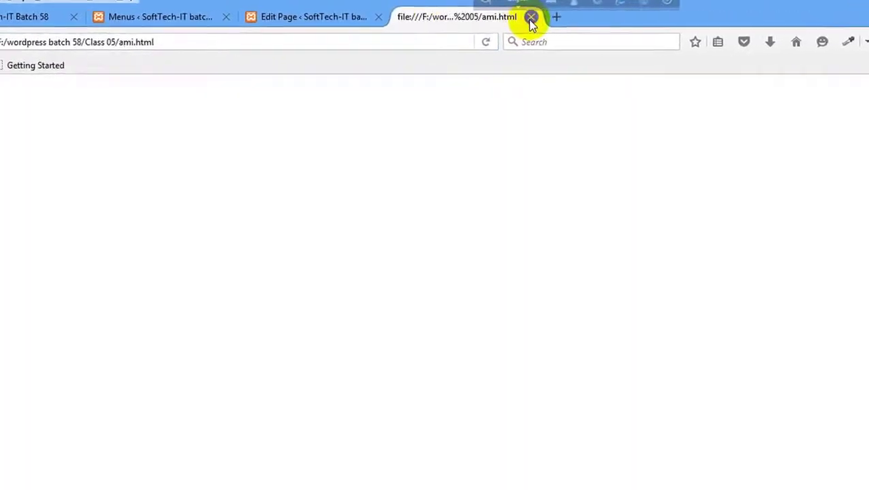
pyautogui.click(531, 17)
pyautogui.click(378, 17)
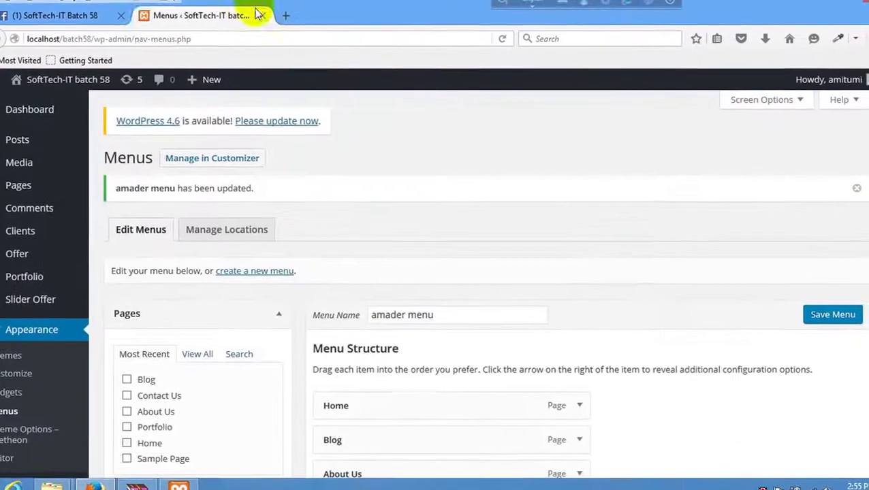
pyautogui.click(260, 15)
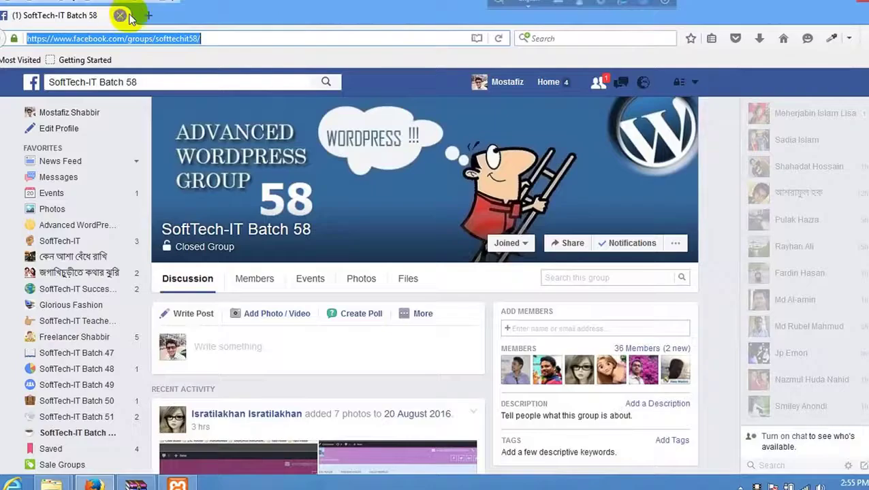
pyautogui.click(824, 3)
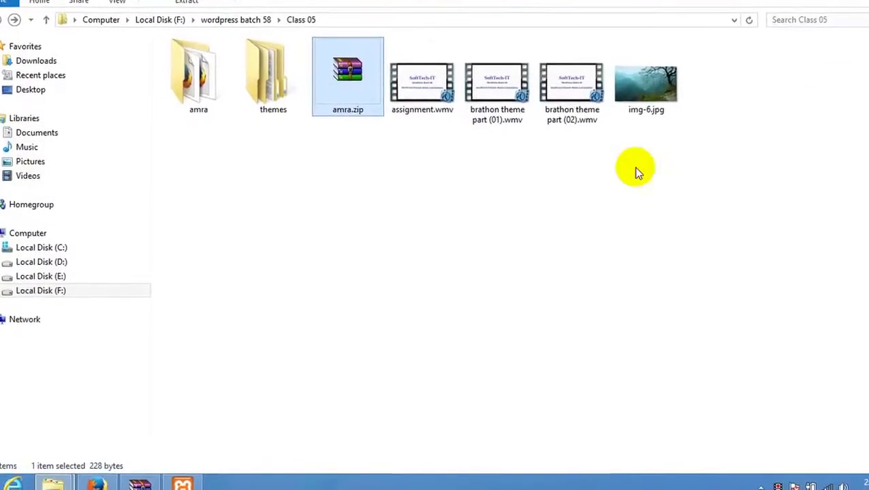
pyautogui.click(358, 263)
pyautogui.click(99, 484)
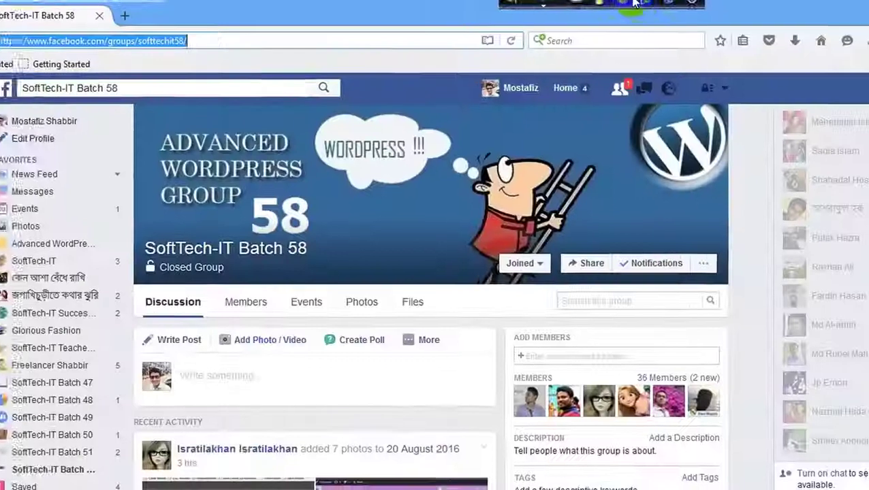
# - Search the web for "delicate theme" in a new browser tab
pyautogui.click(163, 30)
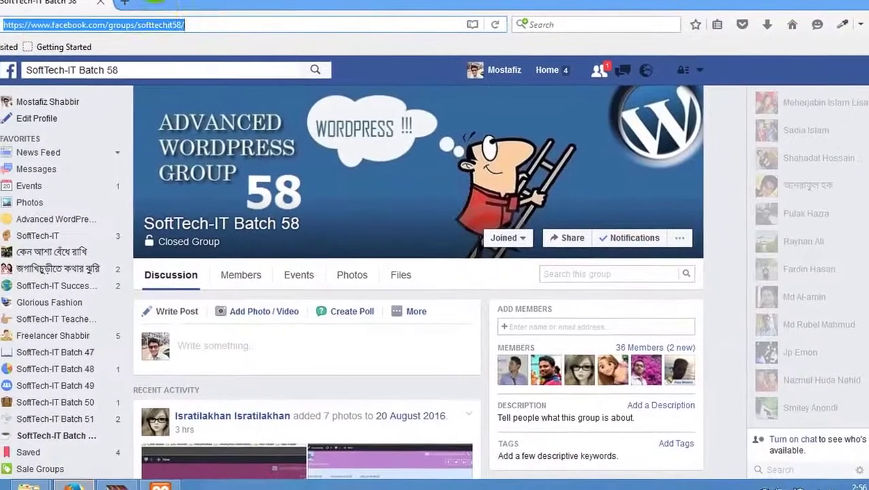
pyautogui.hotkey('ctrl', 't')
pyautogui.click(196, 25)
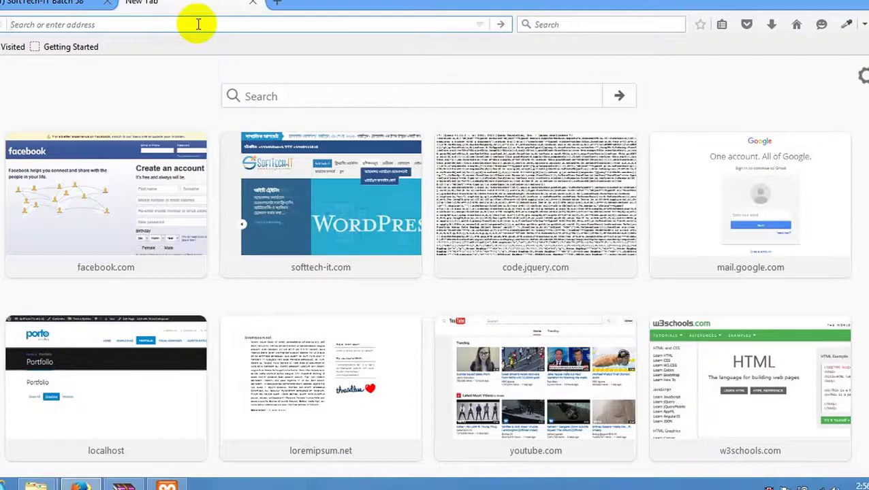
pyautogui.write('de')
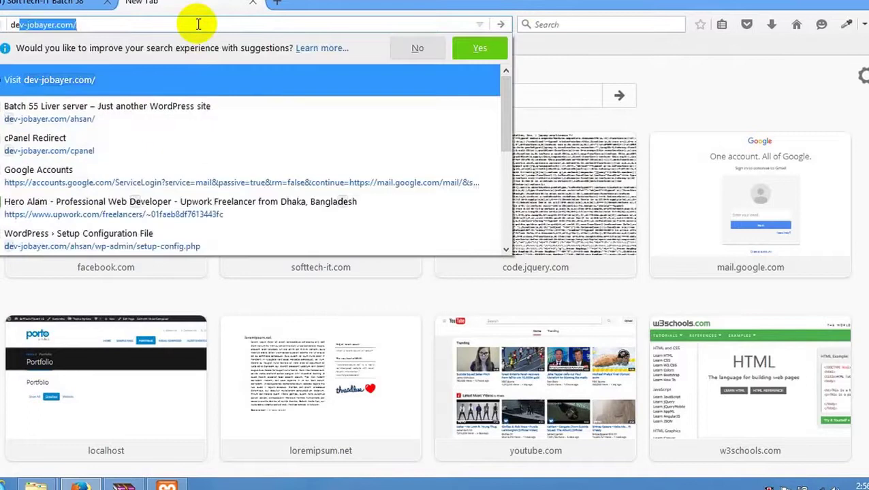
pyautogui.write('licate')
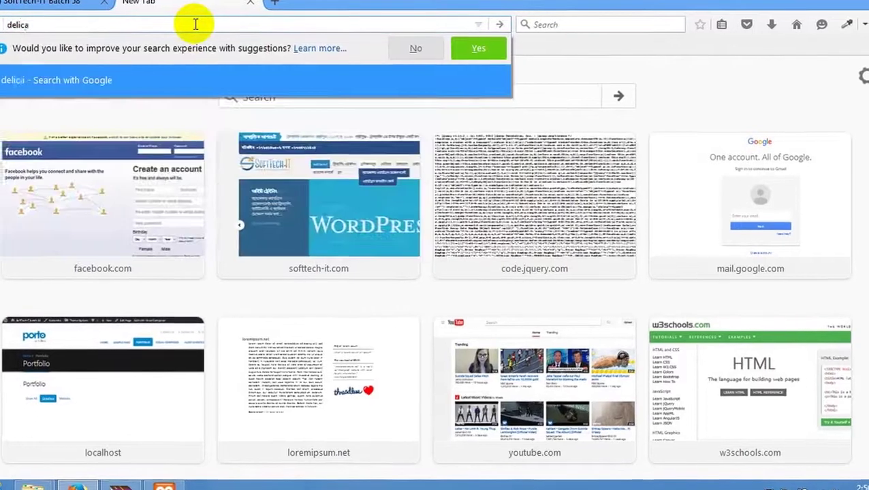
pyautogui.write(' theme')
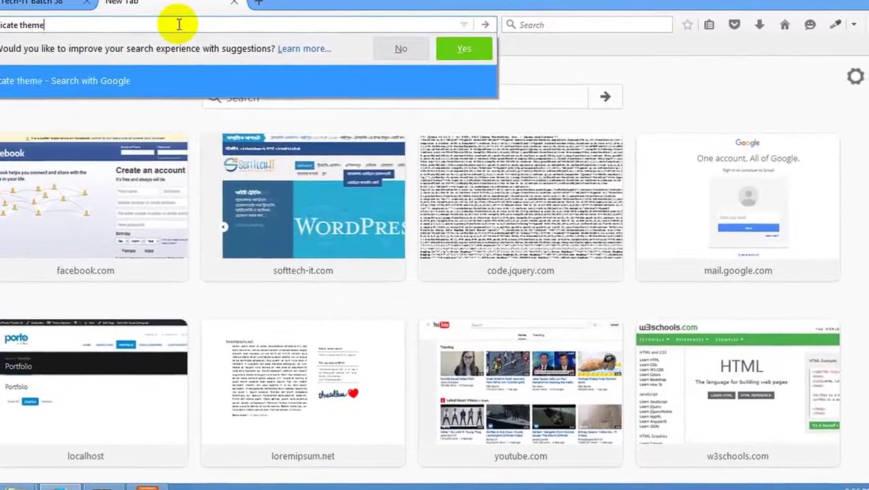
pyautogui.press('Return')
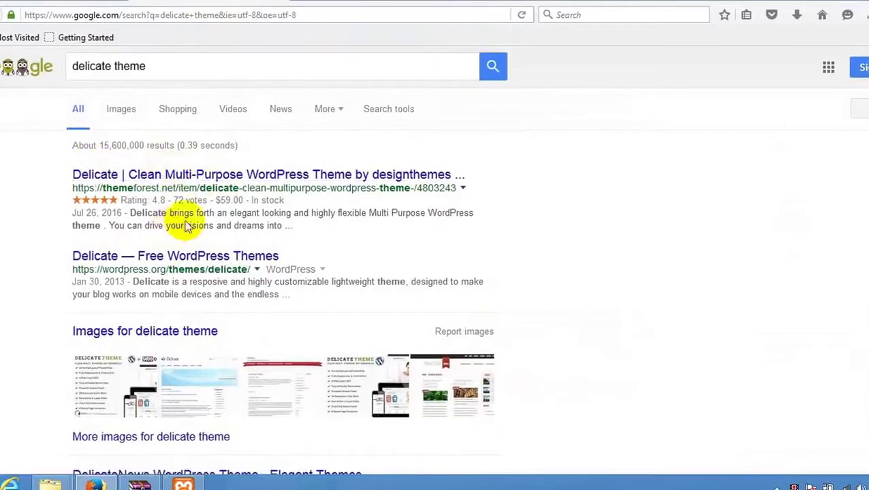
# - Refine the web search to "delicate html5 theme"
pyautogui.click(198, 63)
pyautogui.moveTo(146, 64); pyautogui.dragTo(108, 64)
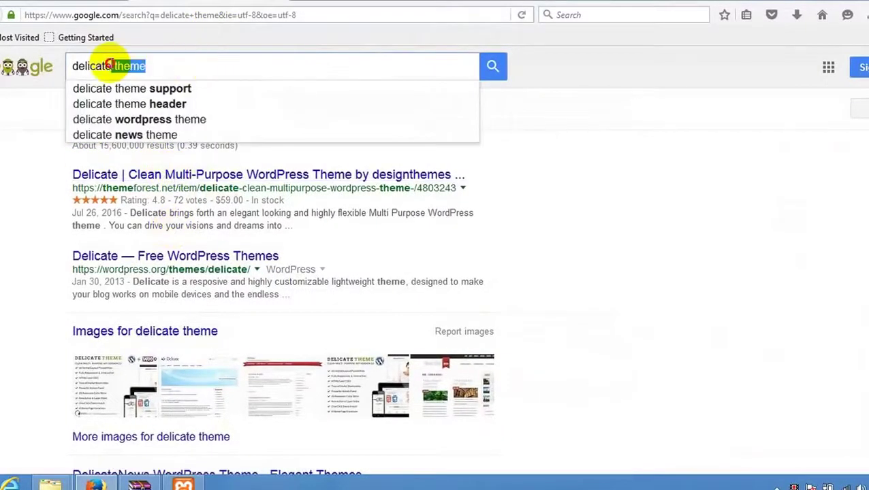
pyautogui.press('BackSpace')
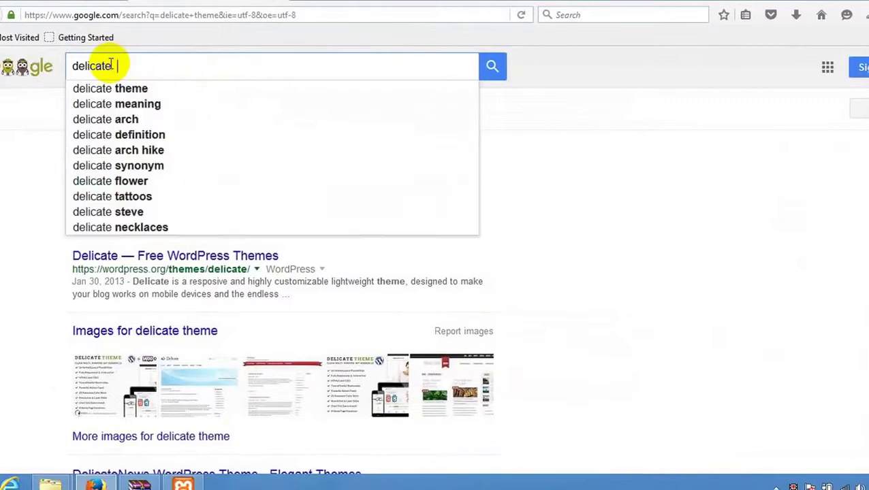
pyautogui.write('html5 theme')
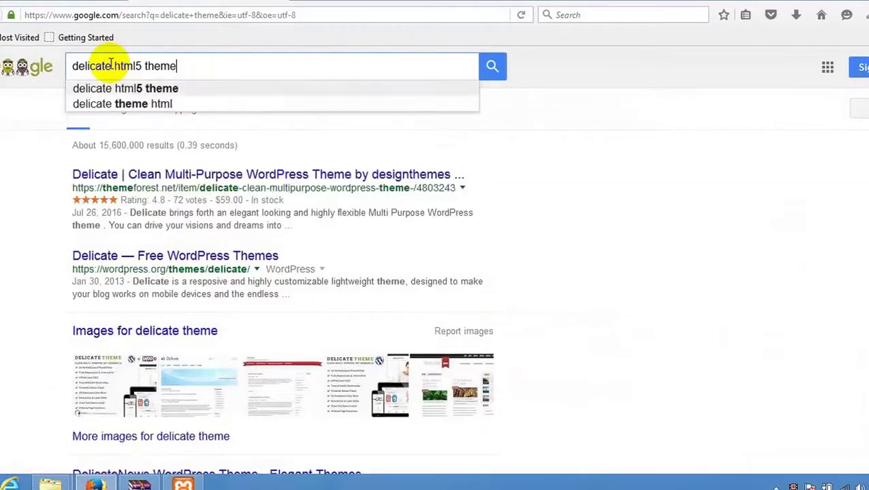
pyautogui.press('Return')
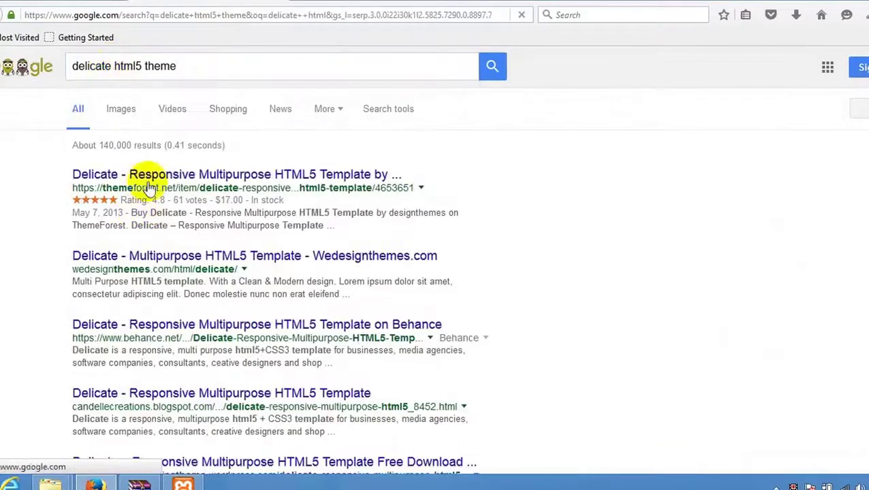
# - Open the live preview of ThemeForest's Delicate Responsive Multipurpose HTML5 Template and go to its four-column portfolio page
pyautogui.click(150, 184)
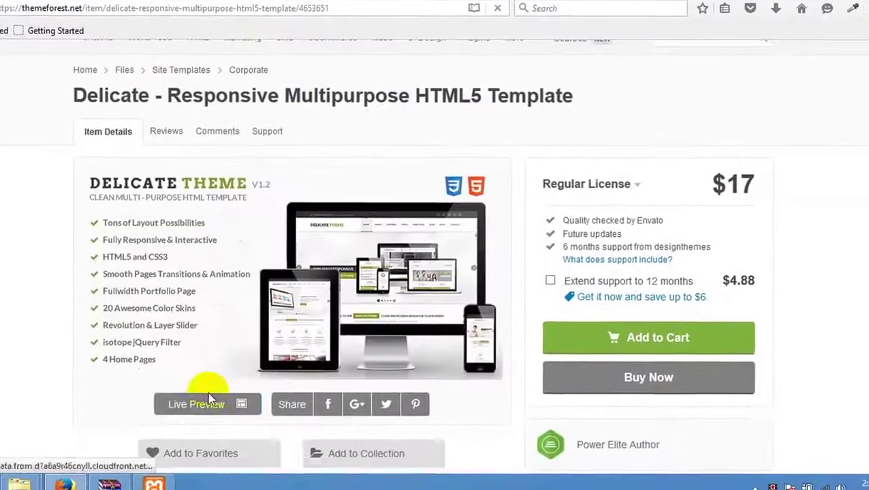
pyautogui.click(208, 469)
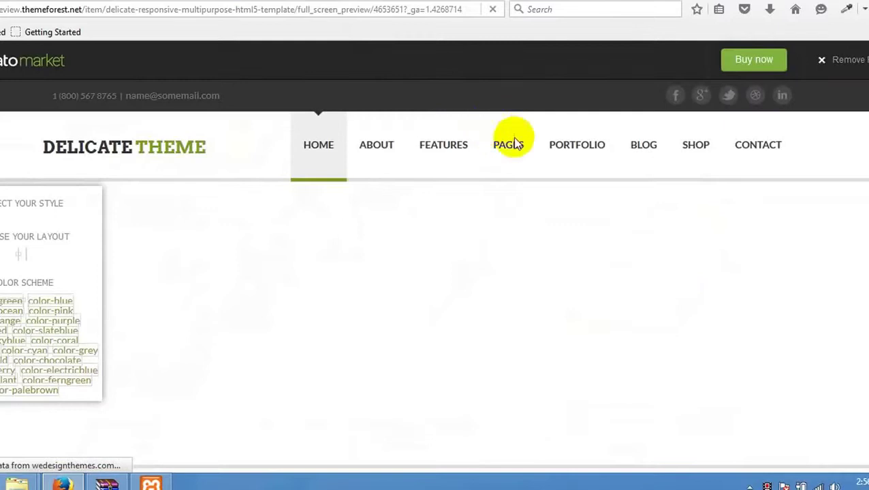
pyautogui.moveTo(559, 145)
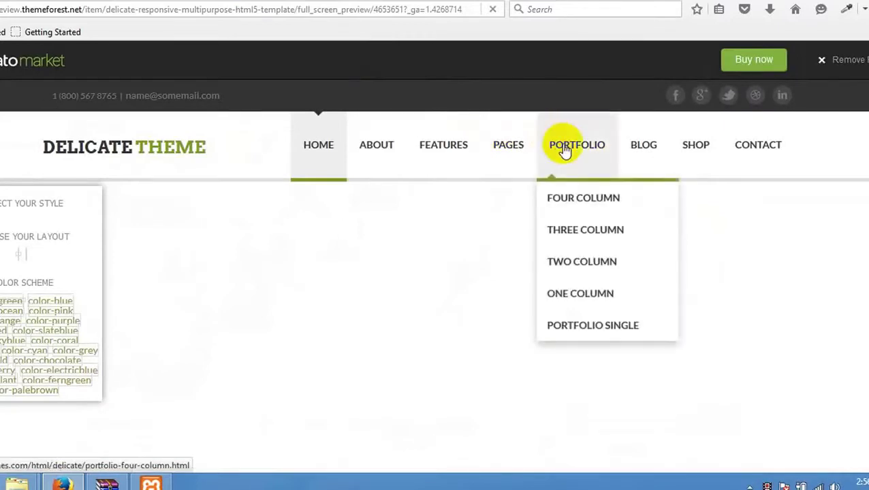
pyautogui.click(564, 150)
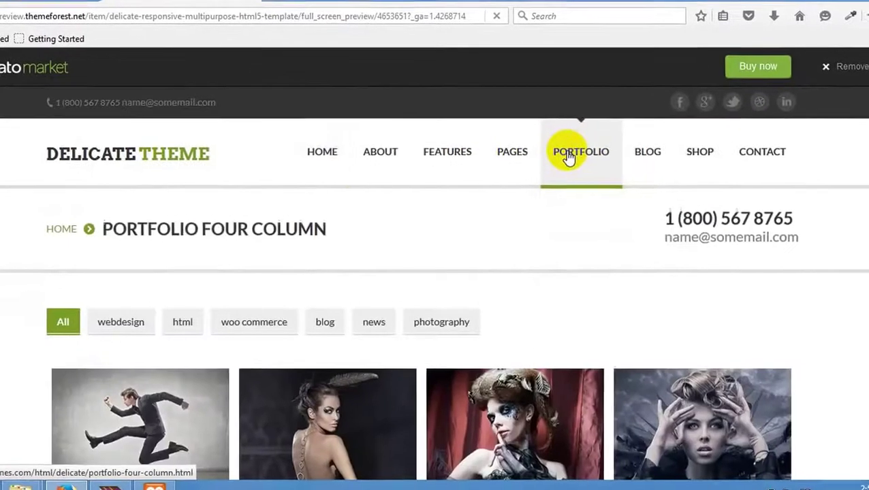
# - Collapse the demo's style selector and look over the four-column portfolio grid and its category filters
pyautogui.scroll(-2, 572, 163)
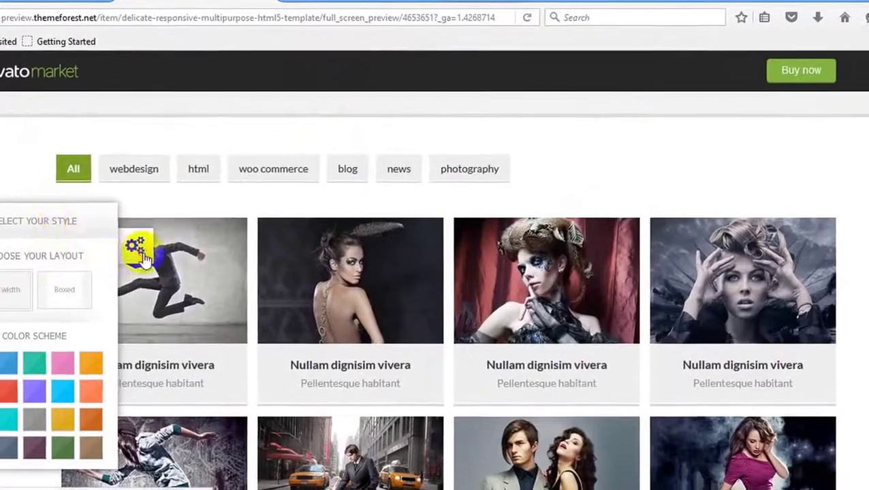
pyautogui.click(133, 251)
pyautogui.scroll(-2, 204, 262)
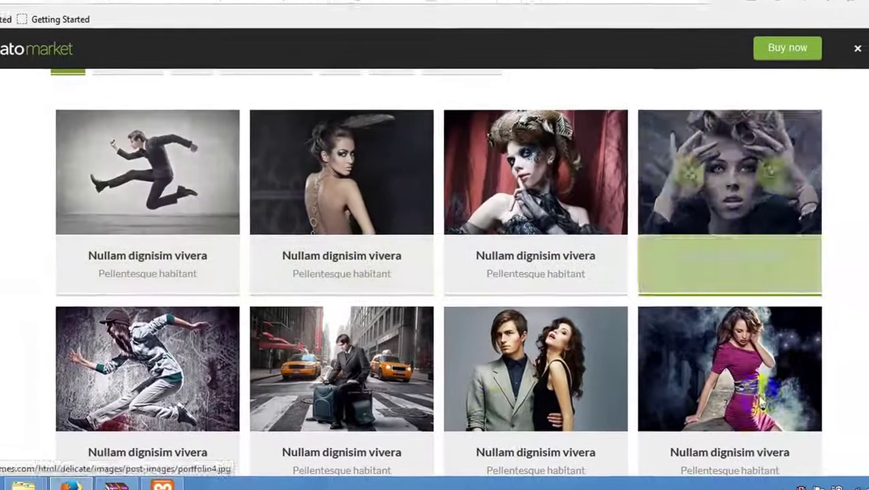
pyautogui.scroll(3, 324, 310)
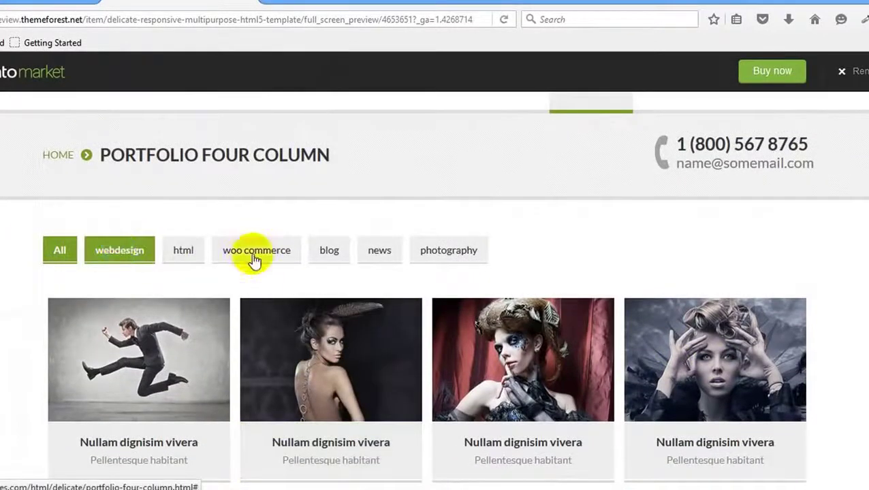
# - Filter the portfolio items by the webdesign category and switch to the html category
pyautogui.scroll(-10, 163, 221)
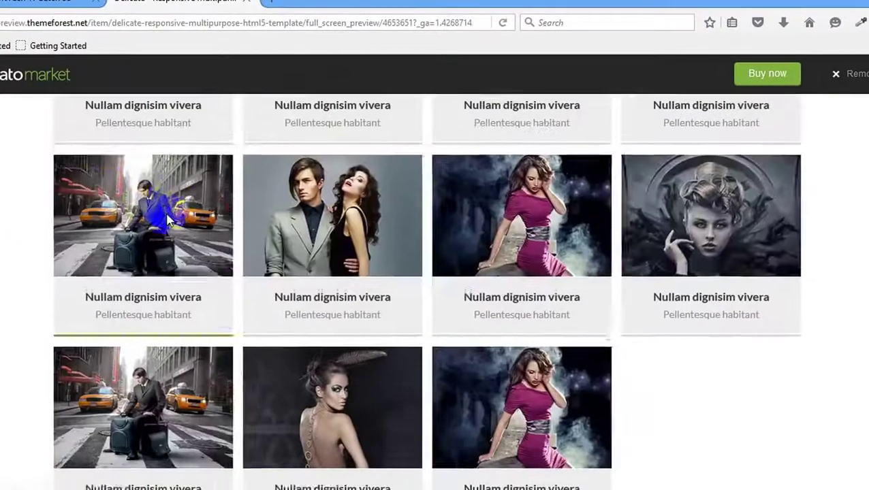
pyautogui.scroll(6, 165, 219)
pyautogui.scroll(3, 164, 211)
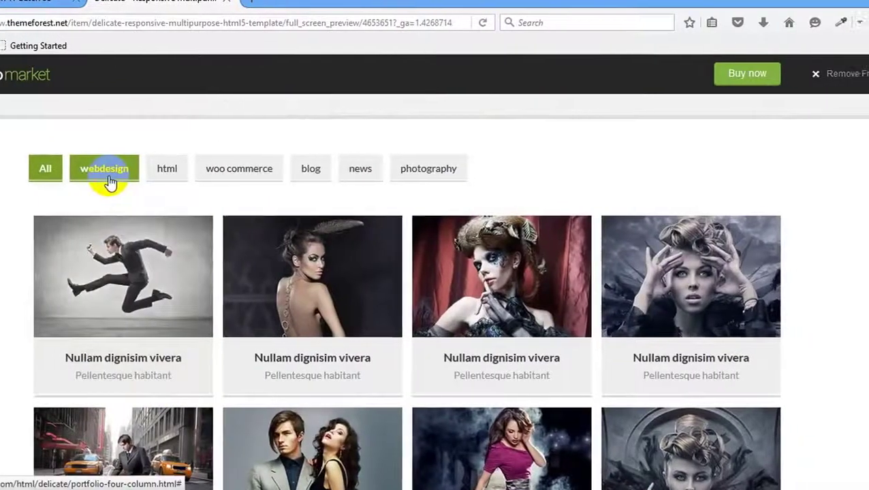
pyautogui.click(128, 179)
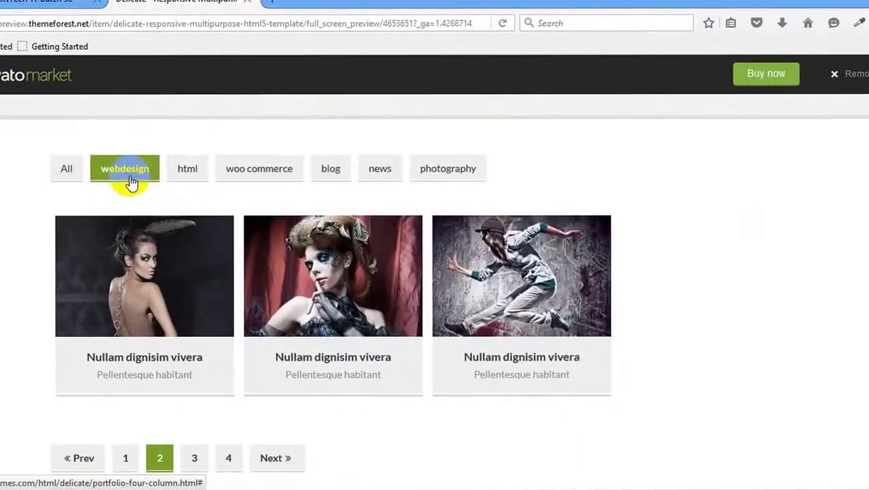
pyautogui.click(185, 171)
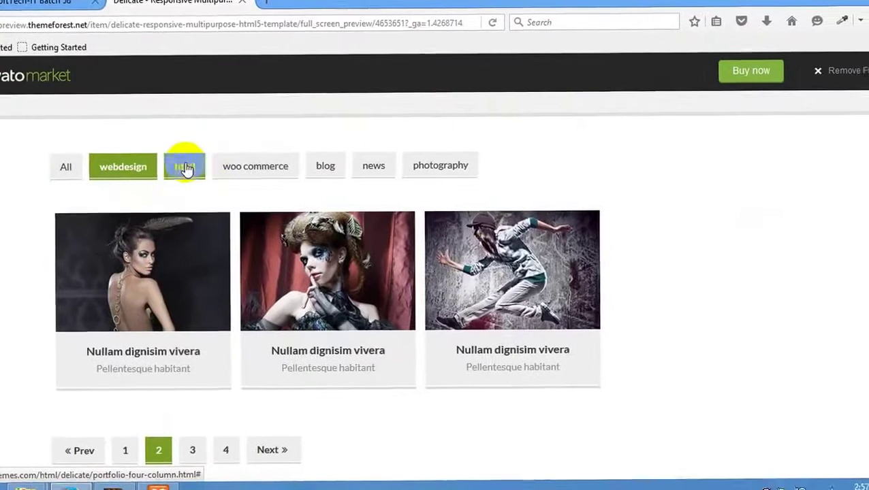